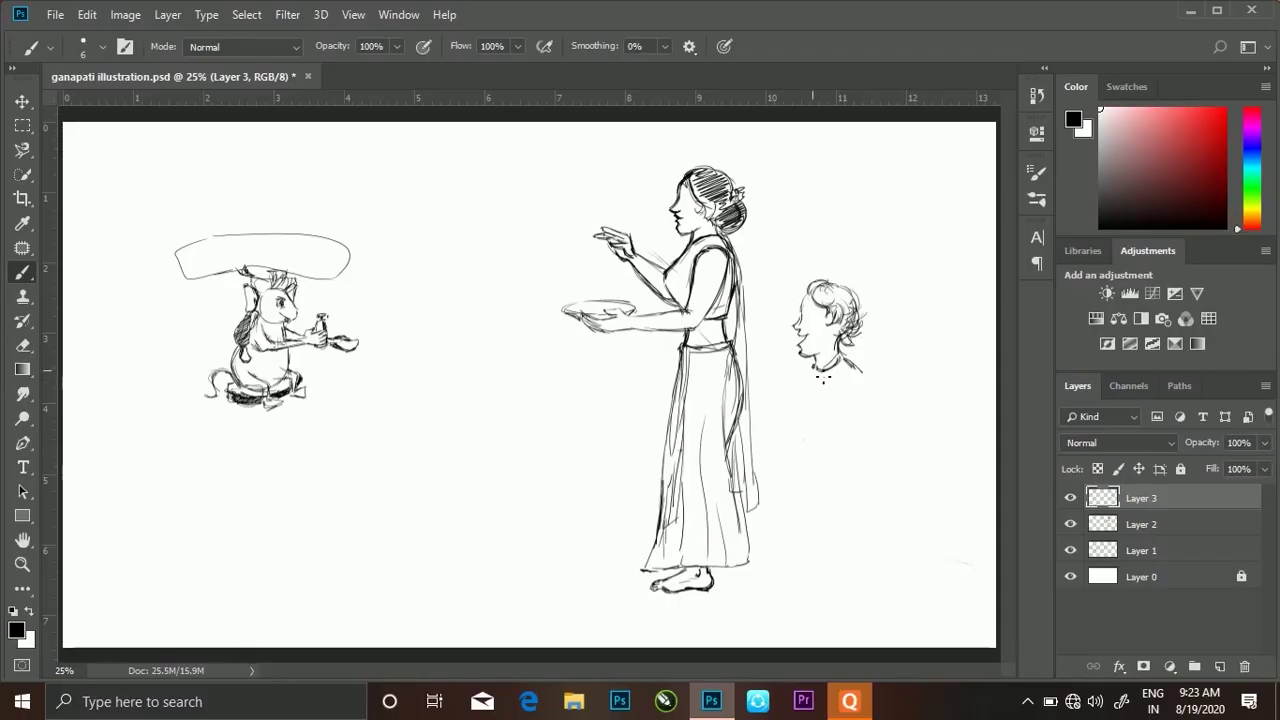
Sketch the boy's torso outline, a mark near his hand and his shirt sleeve on Layer 3
mouse_move(810, 365)
mouse_down()
mouse_move(792, 478)
mouse_move(872, 440)
mouse_move(866, 508)
mouse_up()
drag(870, 375, 847, 530)
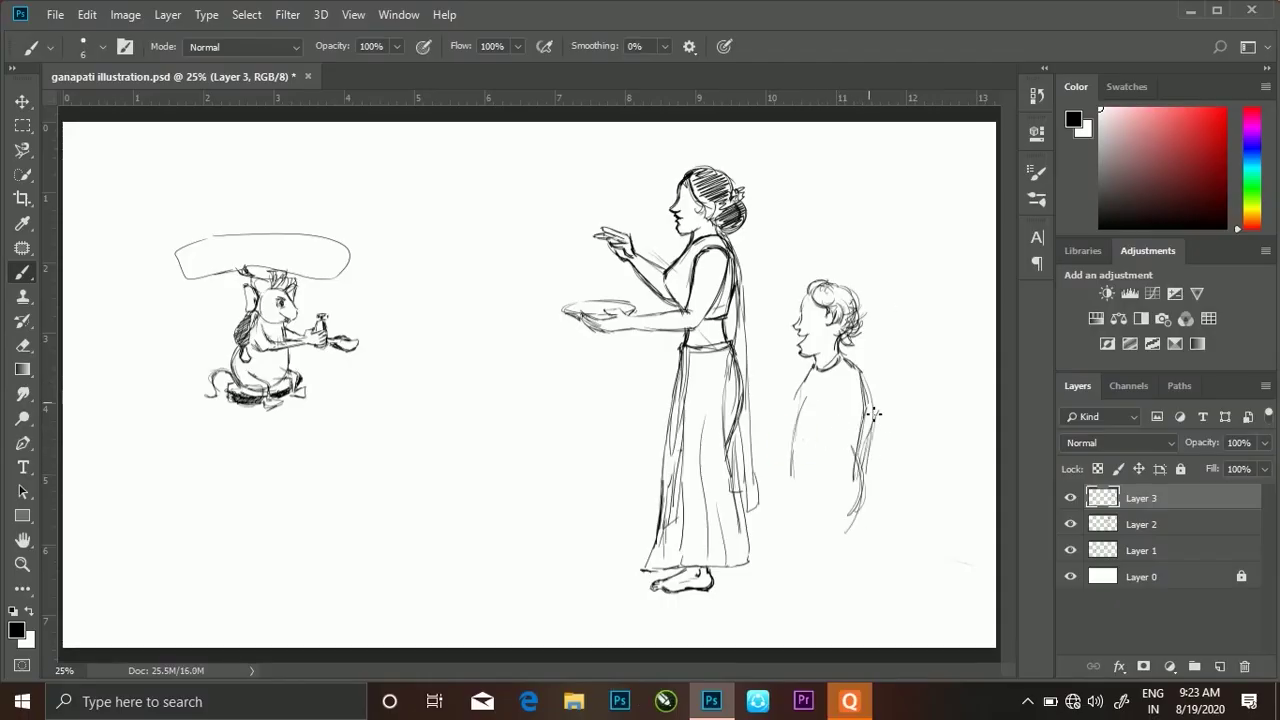
drag(800, 400, 795, 495)
mouse_move(828, 382)
mouse_down()
mouse_move(818, 458)
mouse_move(852, 420)
mouse_move(830, 456)
mouse_move(836, 434)
mouse_up()
mouse_move(786, 378)
mouse_down()
mouse_move(782, 395)
mouse_move(752, 405)
mouse_up()
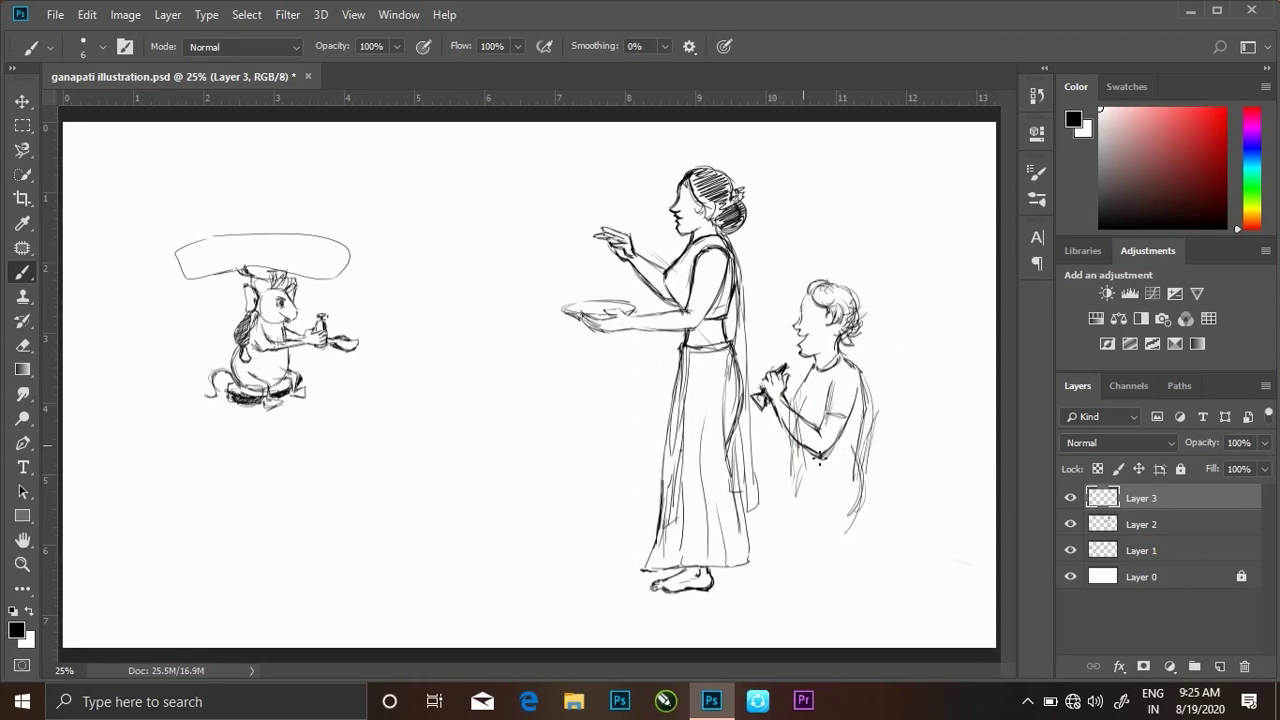
drag(828, 380, 852, 432)
Draw the boy's waistline, undo the overlong back contour, and sketch his legs downward
mouse_move(858, 362)
mouse_down()
mouse_move(864, 468)
mouse_move(852, 494)
mouse_up()
mouse_move(798, 470)
mouse_down()
mouse_move(854, 484)
mouse_move(803, 494)
mouse_move(800, 572)
mouse_up()
key(ctrl+z)
drag(860, 478, 846, 560)
drag(798, 542, 800, 630)
mouse_move(856, 534)
mouse_down()
mouse_move(820, 612)
mouse_move(834, 636)
mouse_up()
Move the boy sketch up beside the woman and scale it down
key(v)
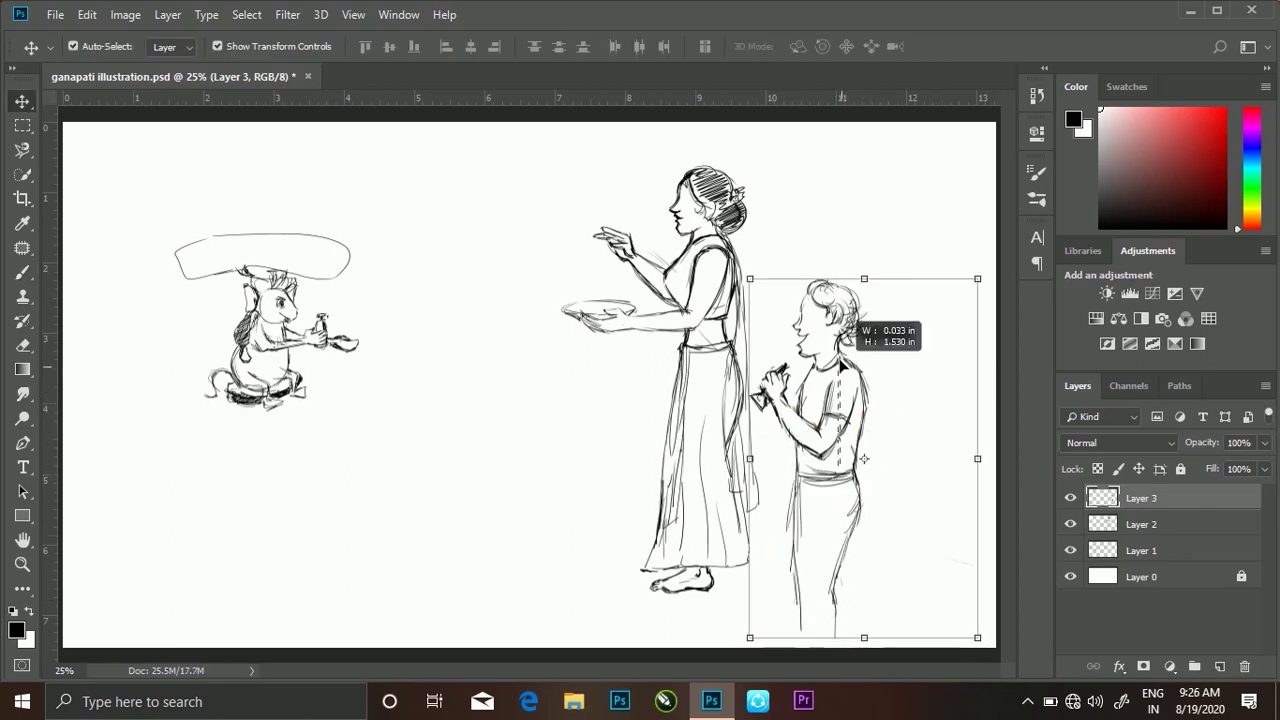
key(ctrl+a)
click(1198, 535)
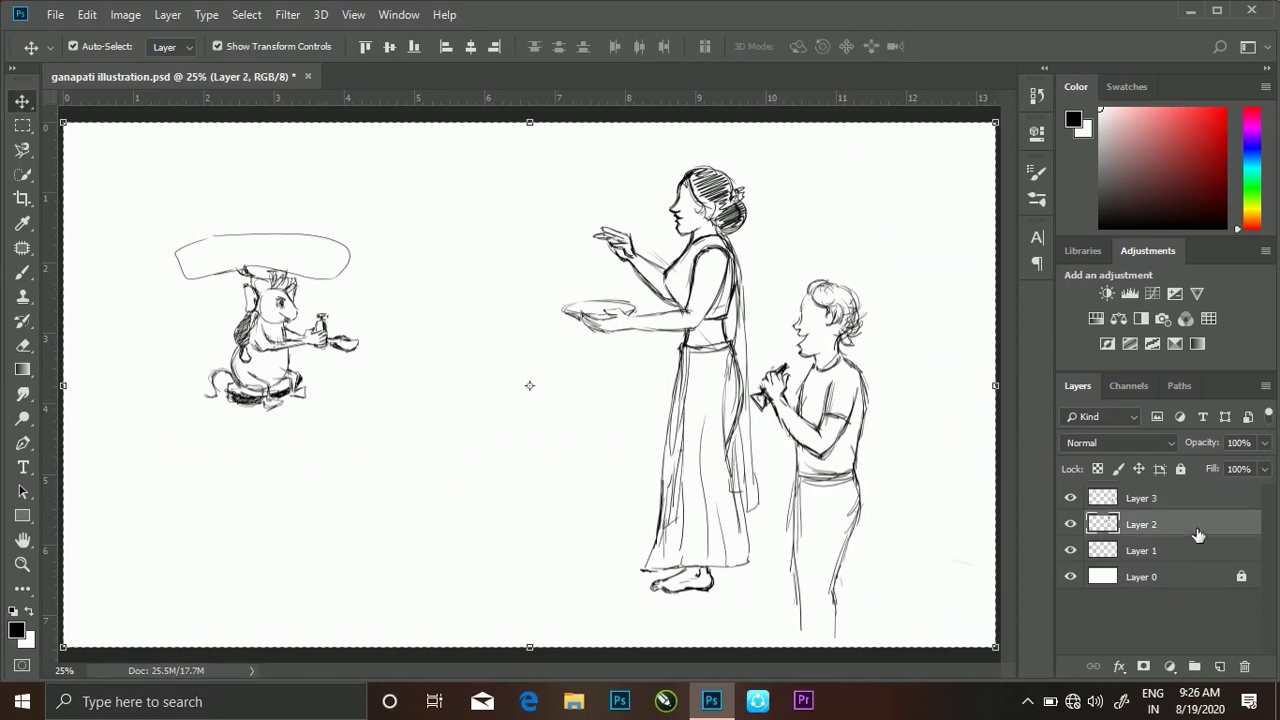
key(ctrl+d)
drag(856, 405, 866, 343)
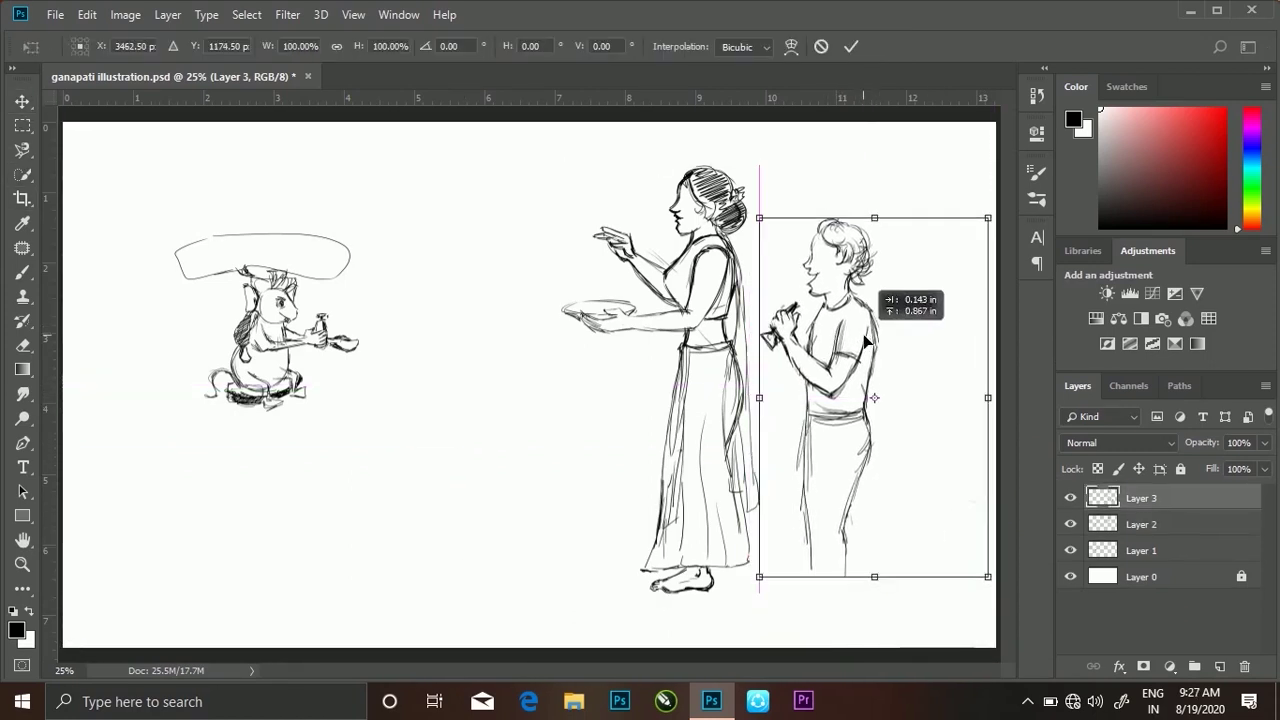
drag(988, 217, 948, 286)
click(851, 46)
key(b)
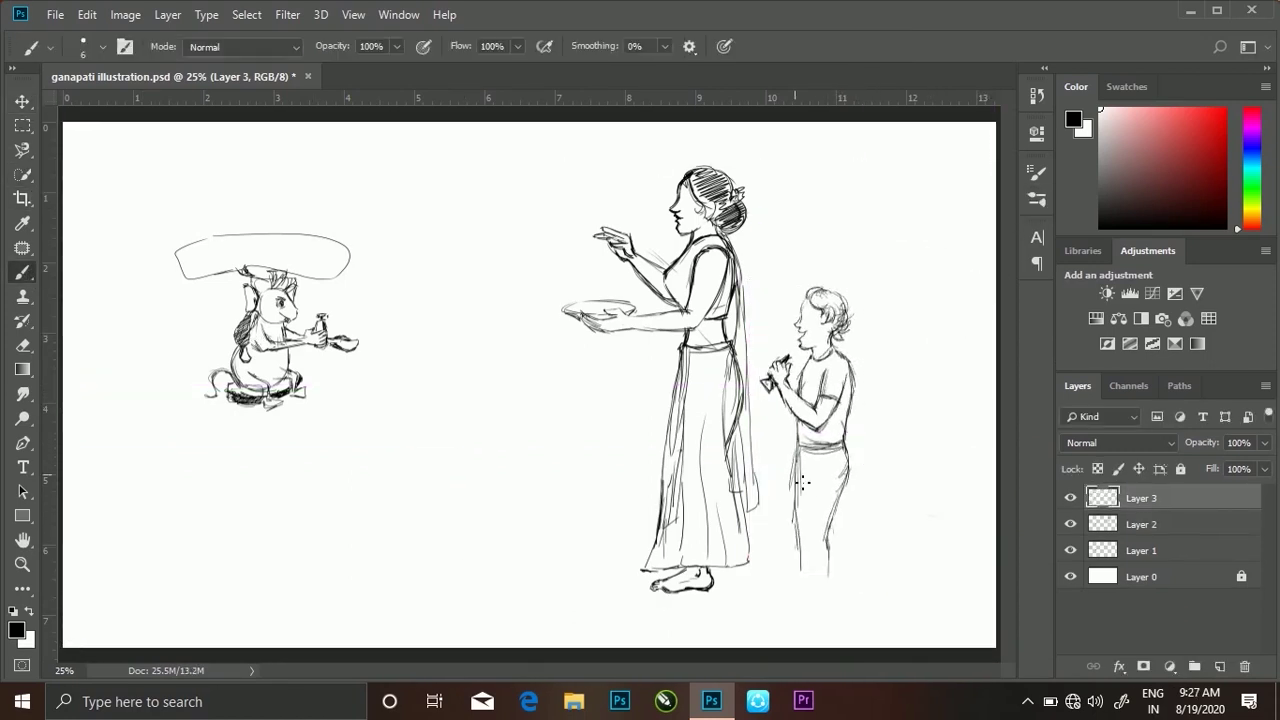
key(v)
drag(876, 403, 866, 358)
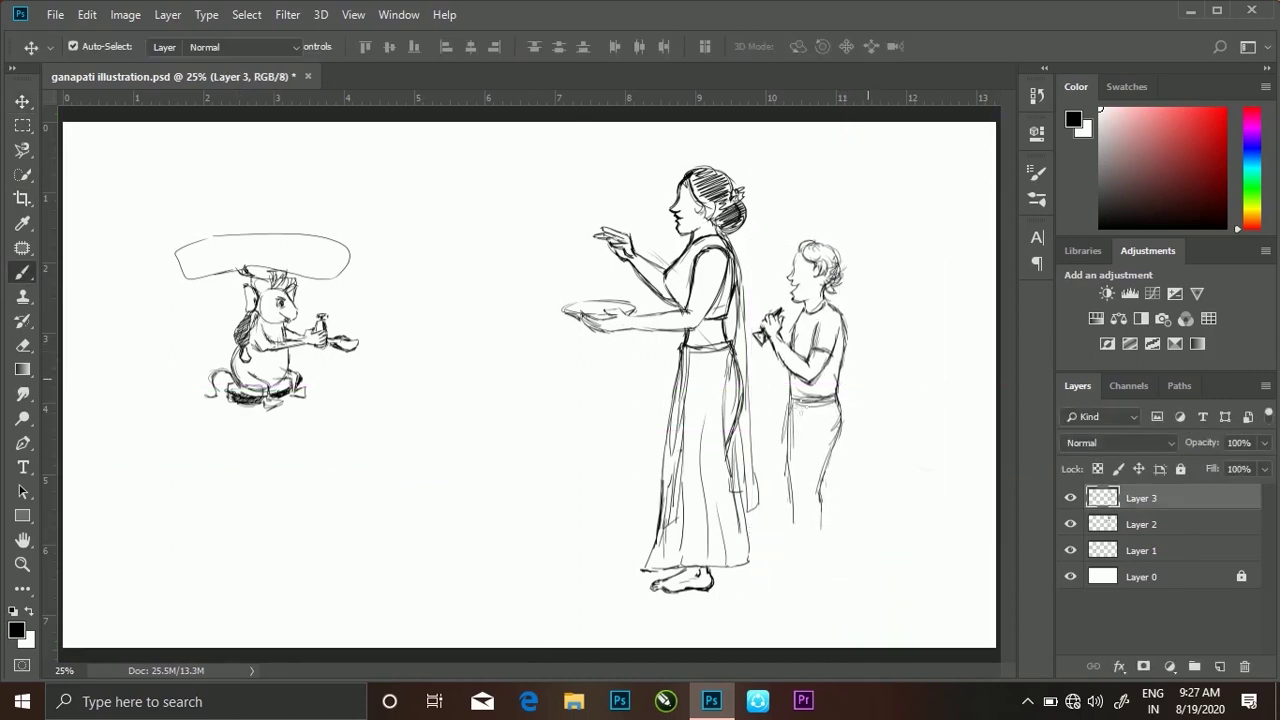
key(b)
Draw the boy's legs and feet, redraw his waistband cleanly, and line the shorts
mouse_move(790, 412)
mouse_down()
mouse_move(792, 502)
mouse_move(818, 558)
mouse_up()
mouse_move(790, 442)
mouse_down()
mouse_move(802, 589)
mouse_move(788, 566)
mouse_move(772, 576)
mouse_move(800, 580)
mouse_up()
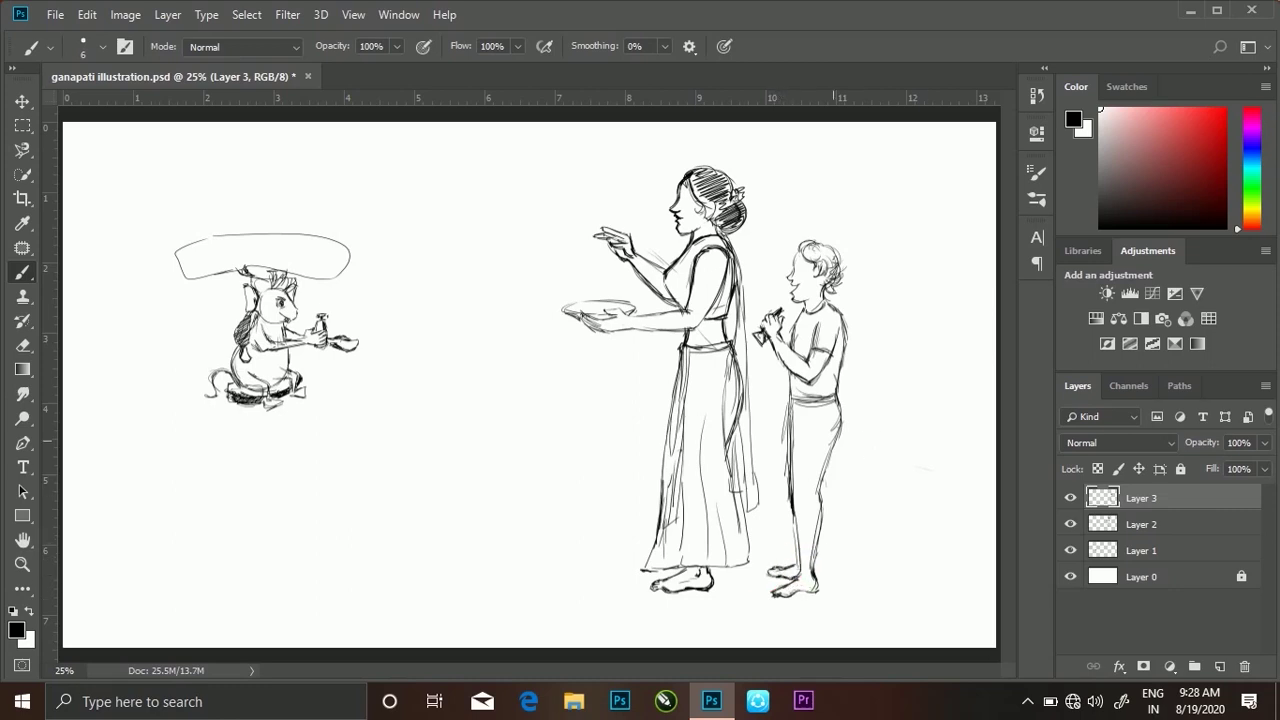
drag(796, 404, 838, 408)
drag(838, 362, 841, 418)
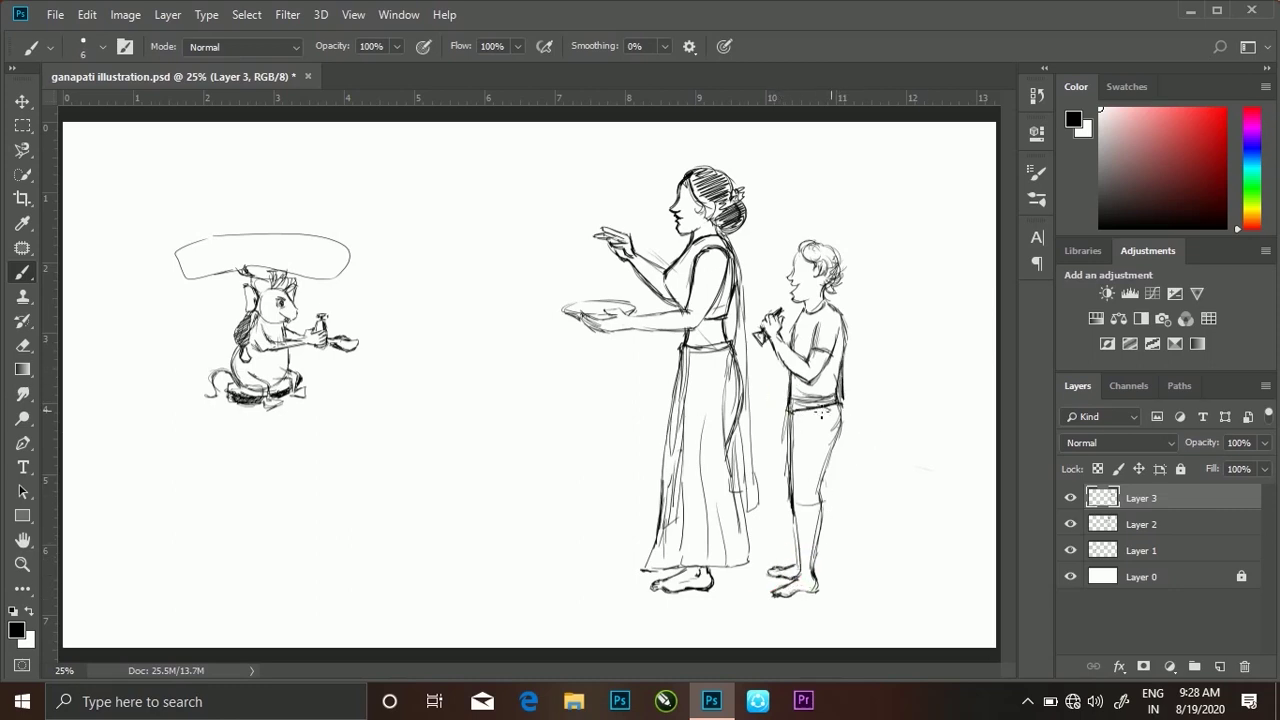
key(ctrl+z)
key(ctrl+z)
drag(838, 362, 846, 412)
drag(842, 428, 842, 495)
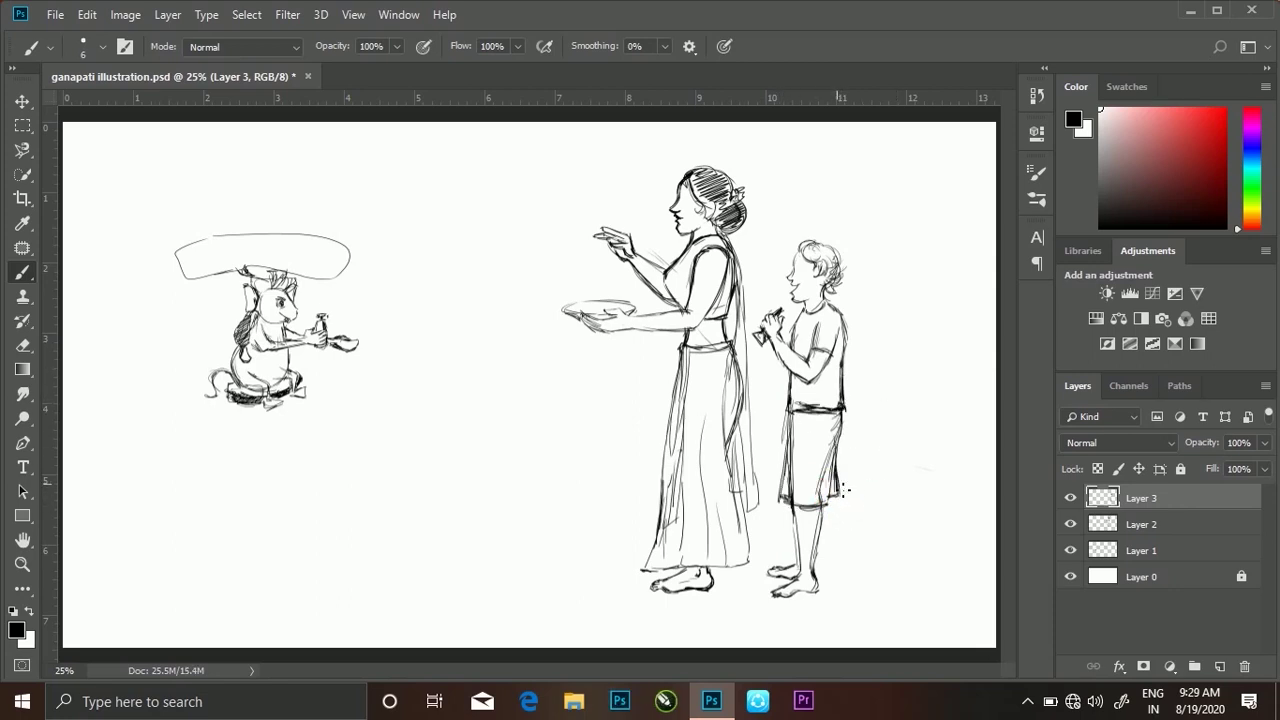
Clean up and darken the shorts outline and redraw the boy's left-hand fingers
drag(790, 420, 792, 505)
drag(832, 455, 800, 508)
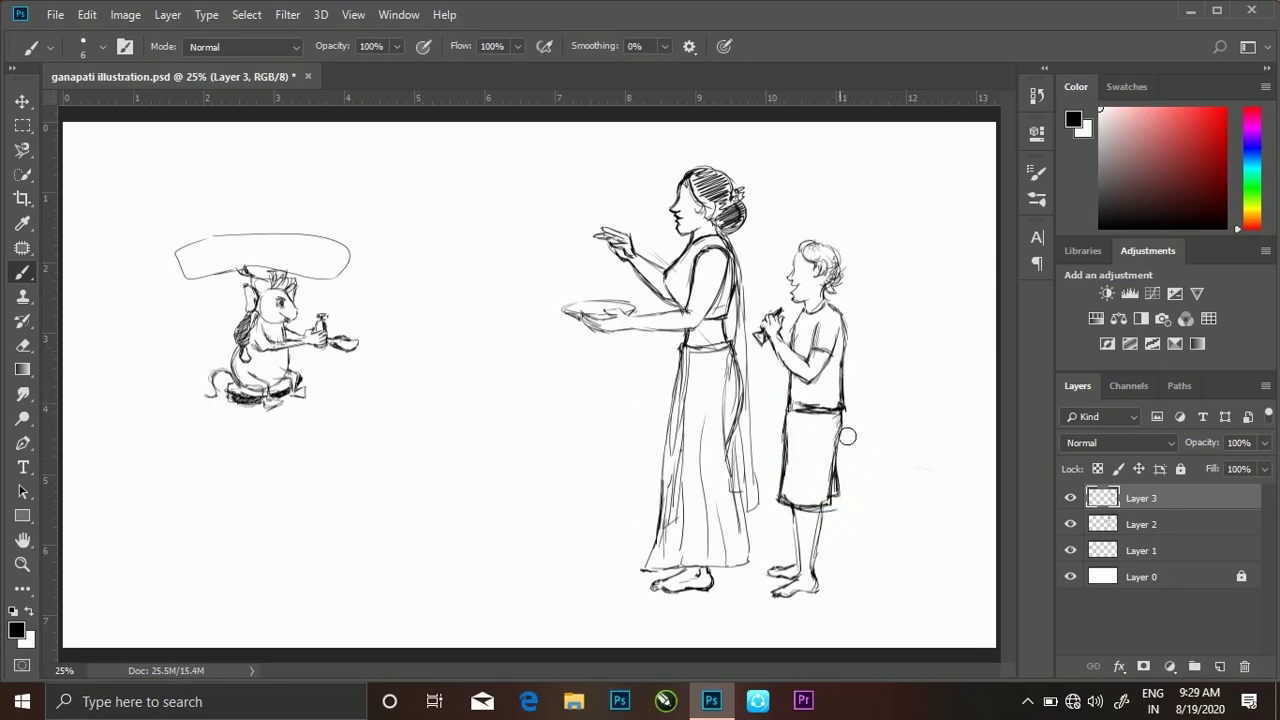
drag(792, 410, 786, 505)
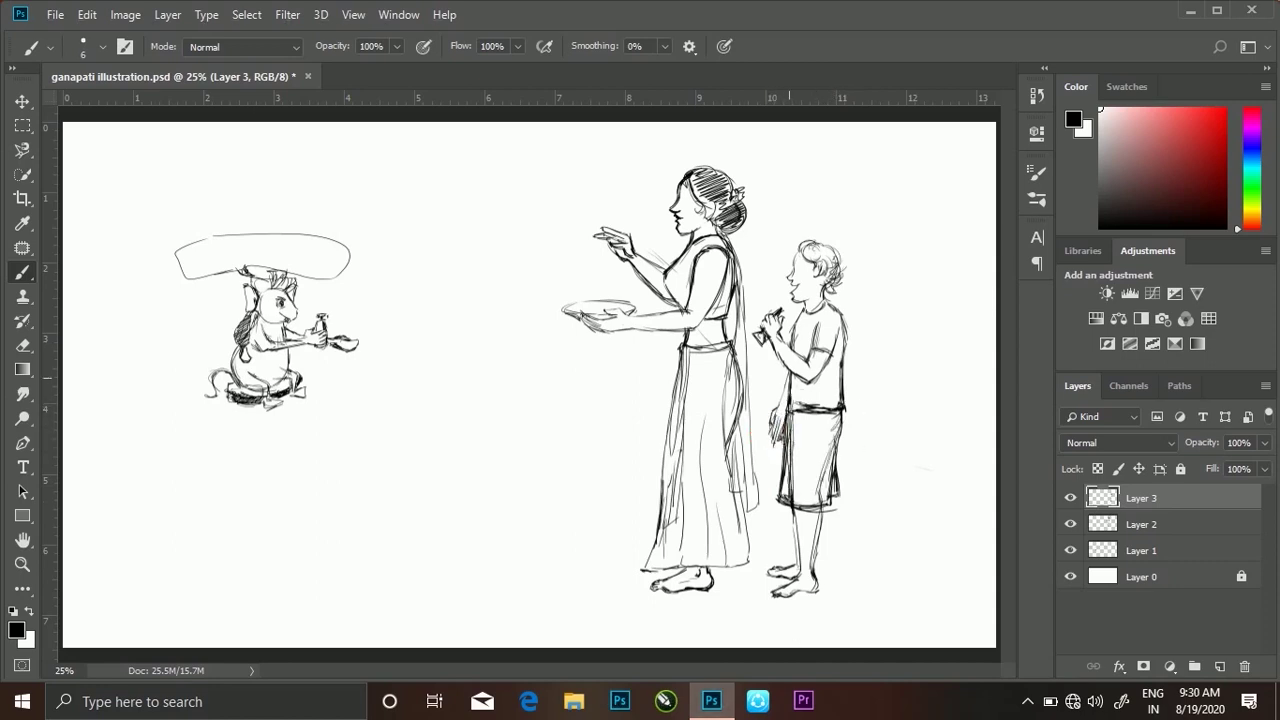
drag(772, 395, 770, 440)
drag(775, 446, 770, 430)
Zoom in on Layer 2 and redraw the woman's raised hand and fingers
click(1205, 534)
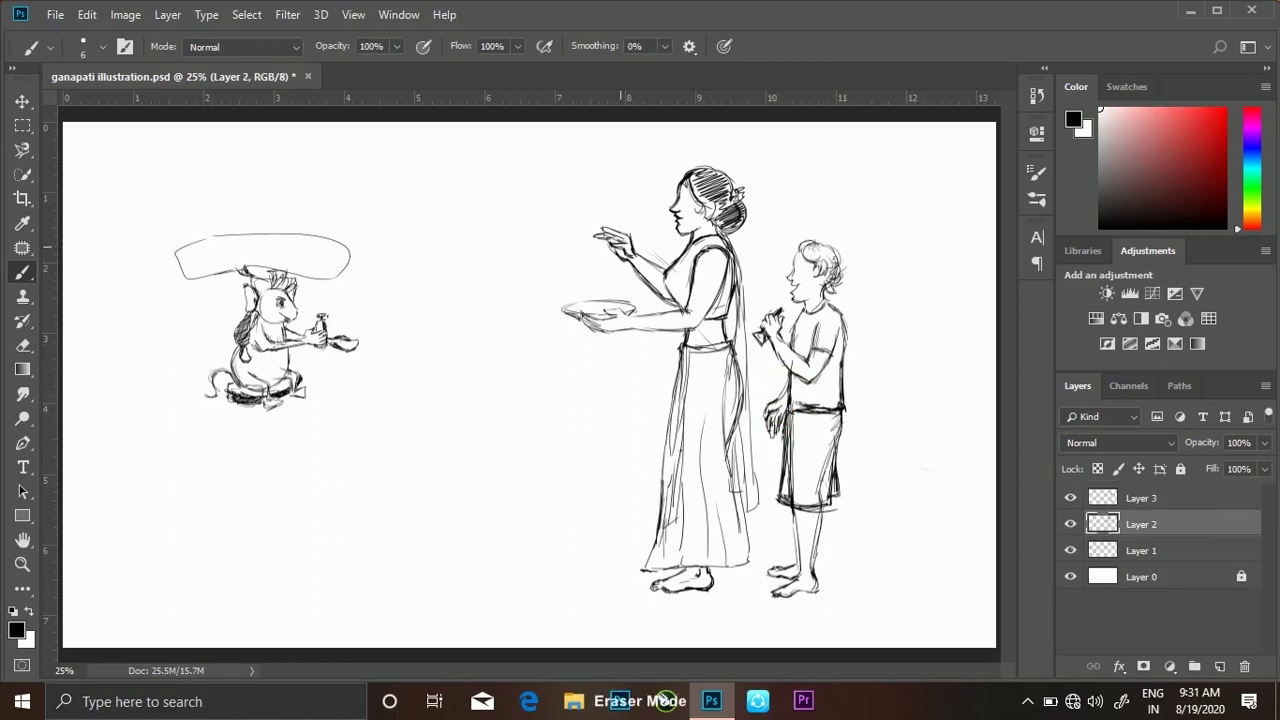
key(ctrl+plus)
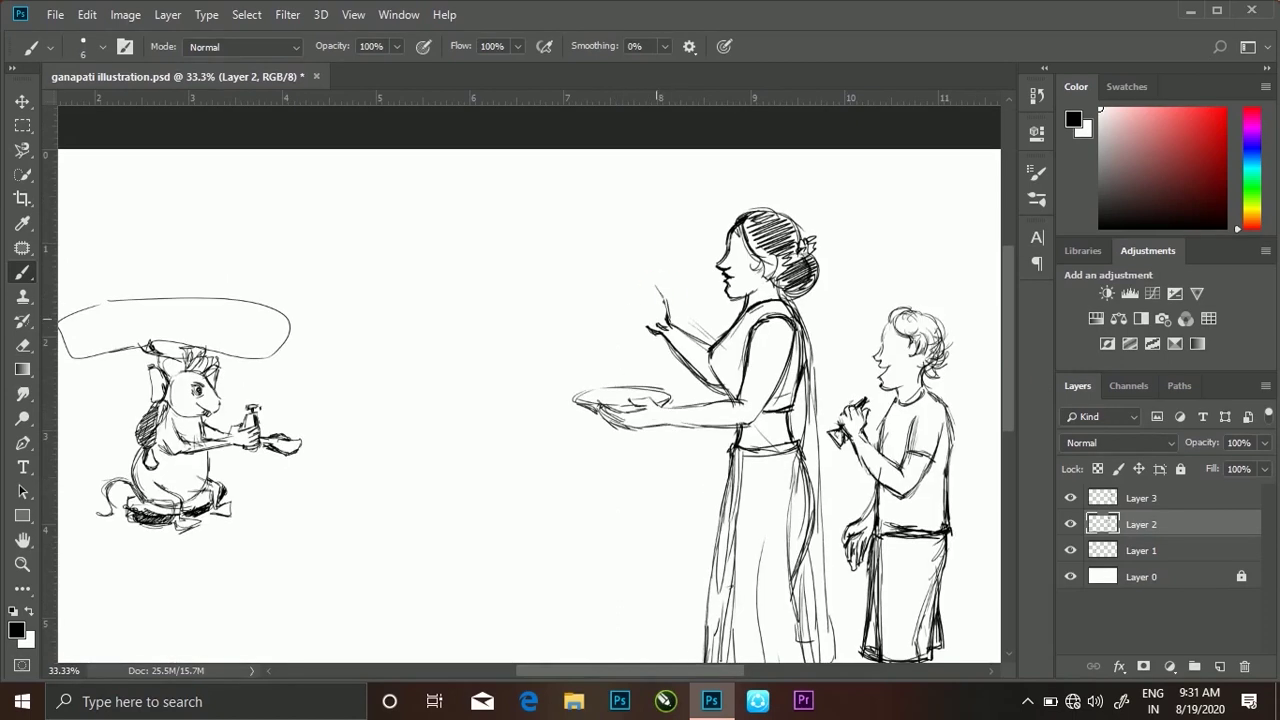
drag(658, 320, 657, 300)
drag(643, 296, 632, 292)
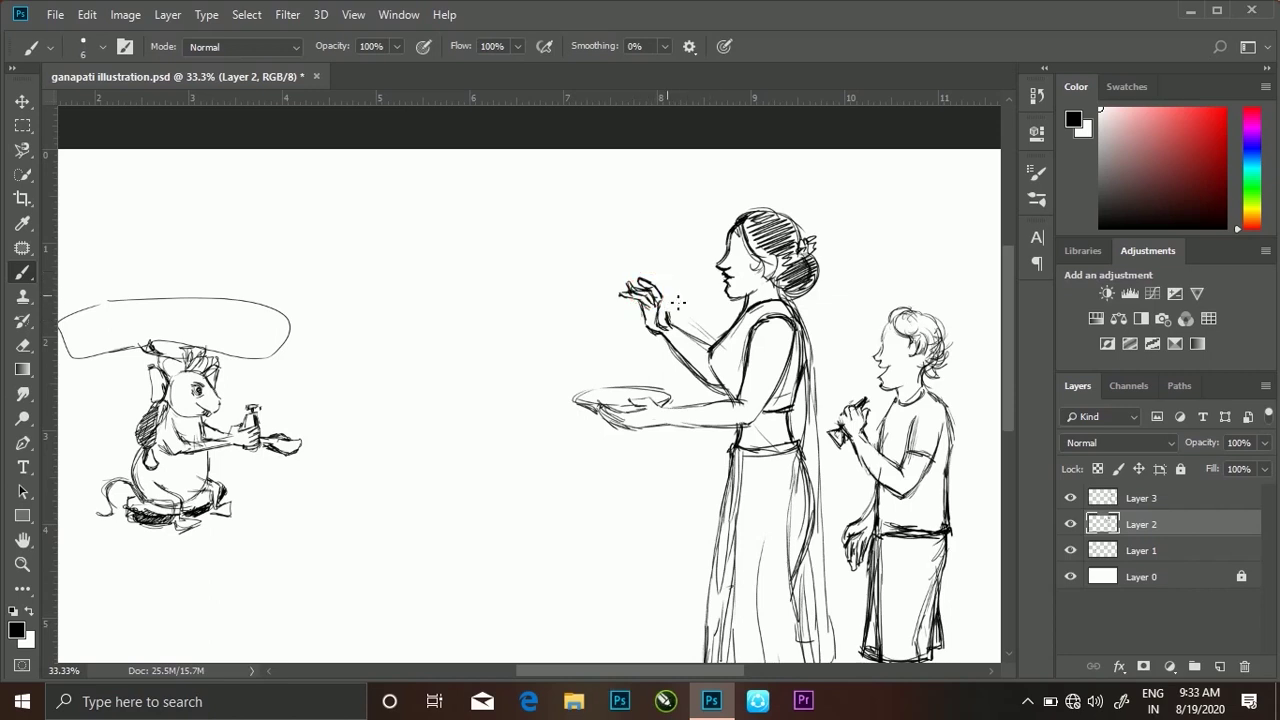
click(663, 343)
Add curls along the side and top of the boy's hair on Layer 3
key(alt+bracketright)
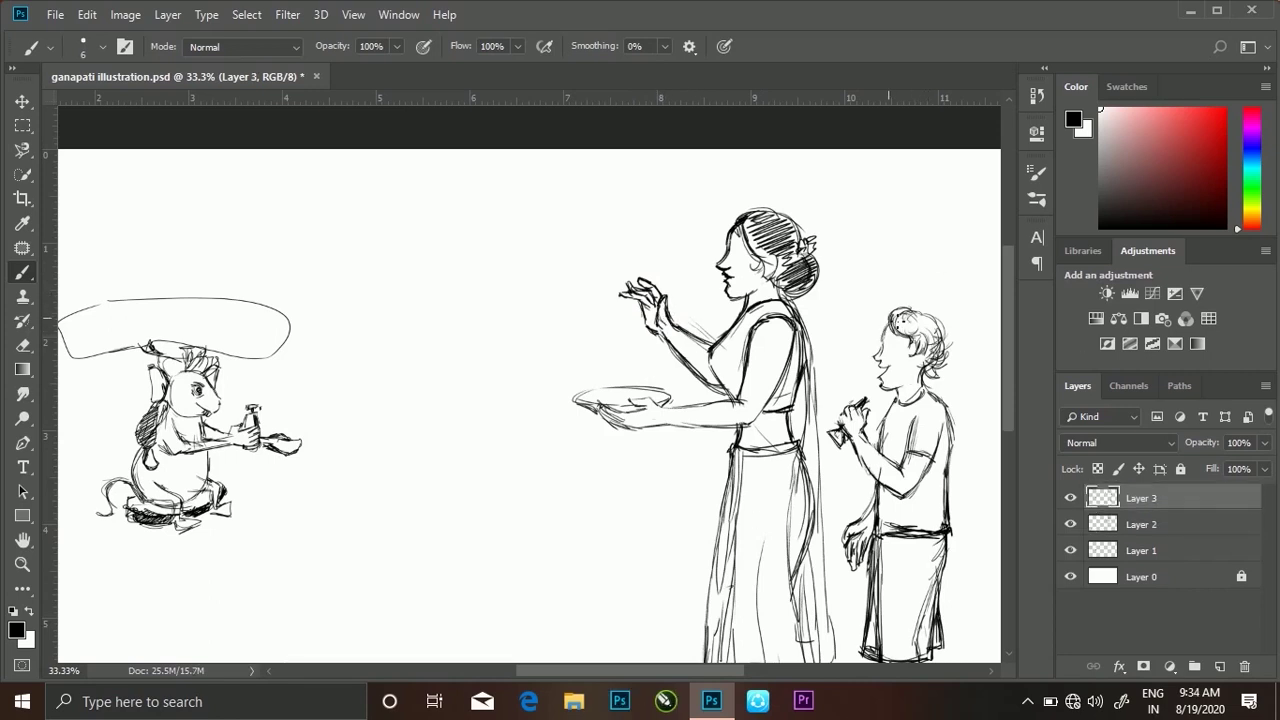
mouse_move(932, 350)
mouse_down()
mouse_move(900, 308)
mouse_move(937, 390)
mouse_up()
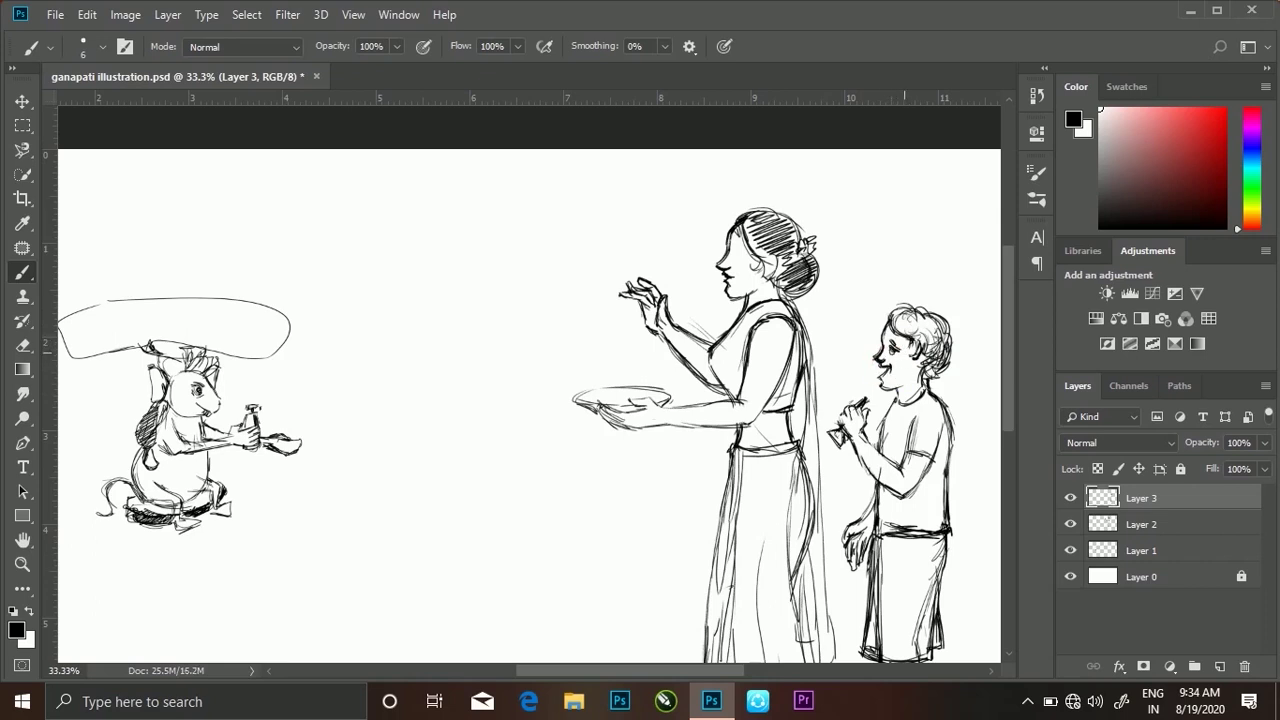
mouse_move(897, 316)
mouse_down()
mouse_move(935, 325)
mouse_move(936, 342)
mouse_up()
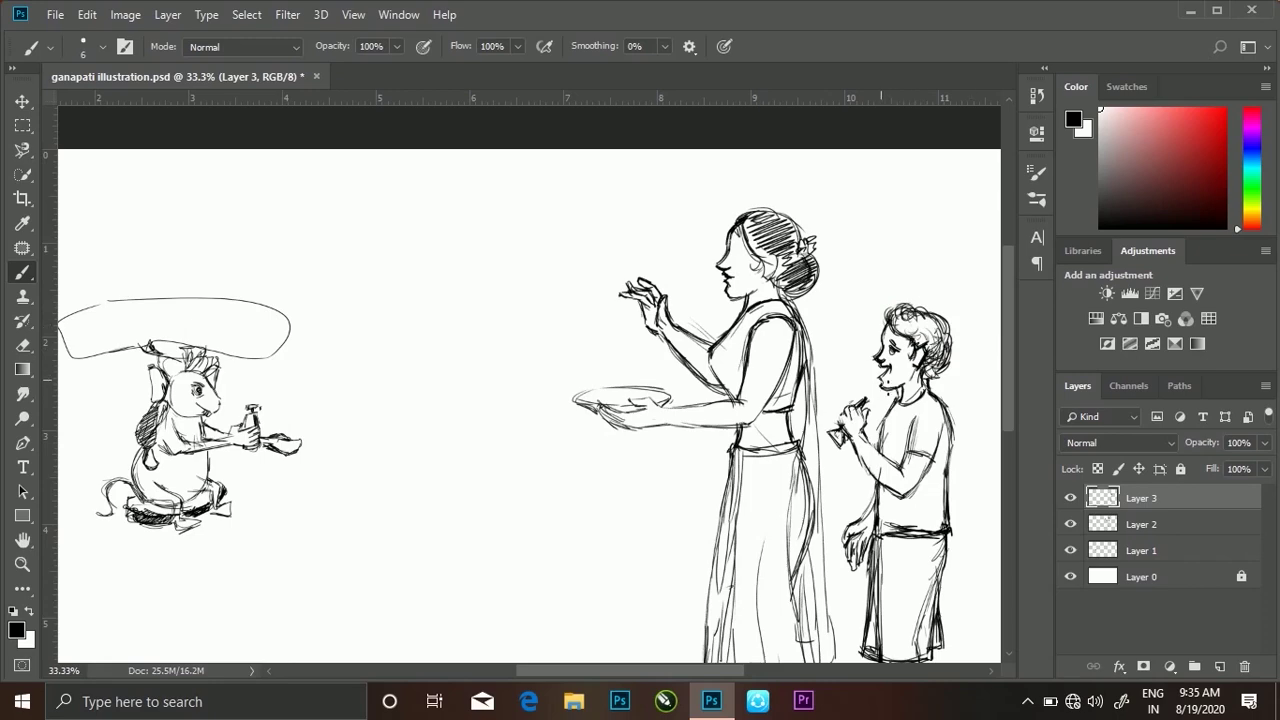
scroll(968, 547, down, 3)
scroll(968, 547, down, 2)
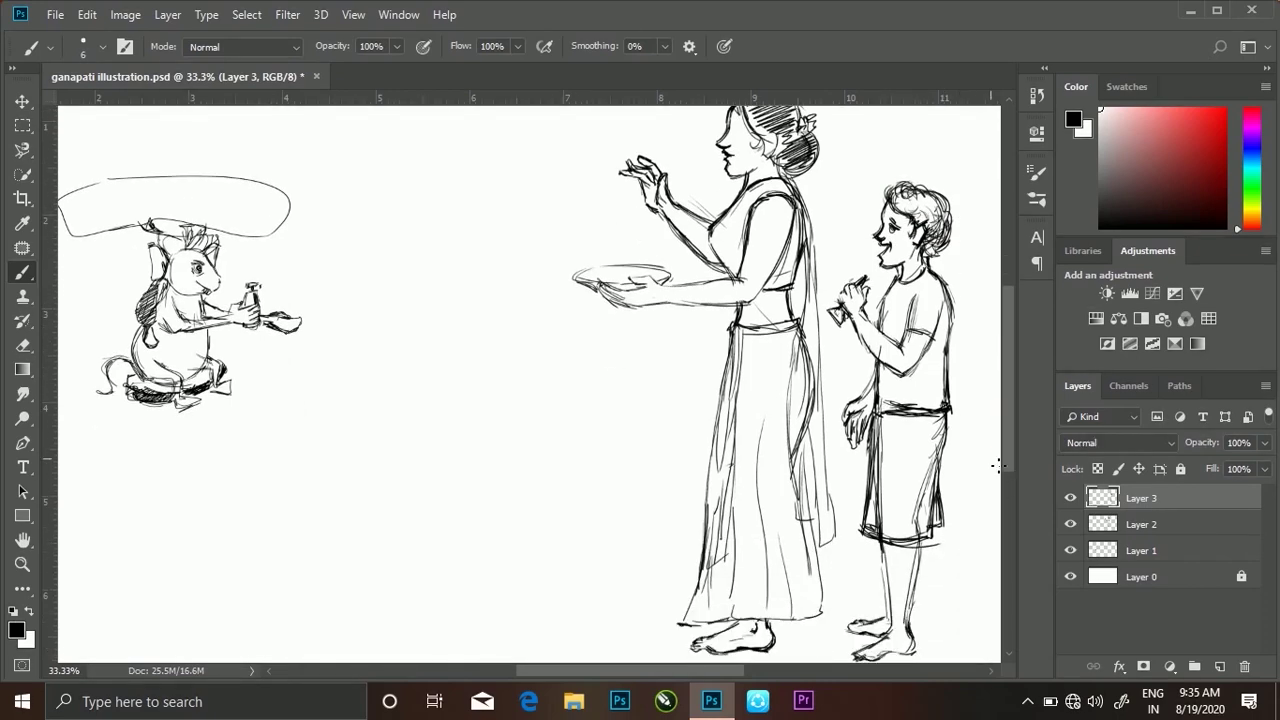
scroll(997, 465, up, 3)
scroll(997, 465, down, 2)
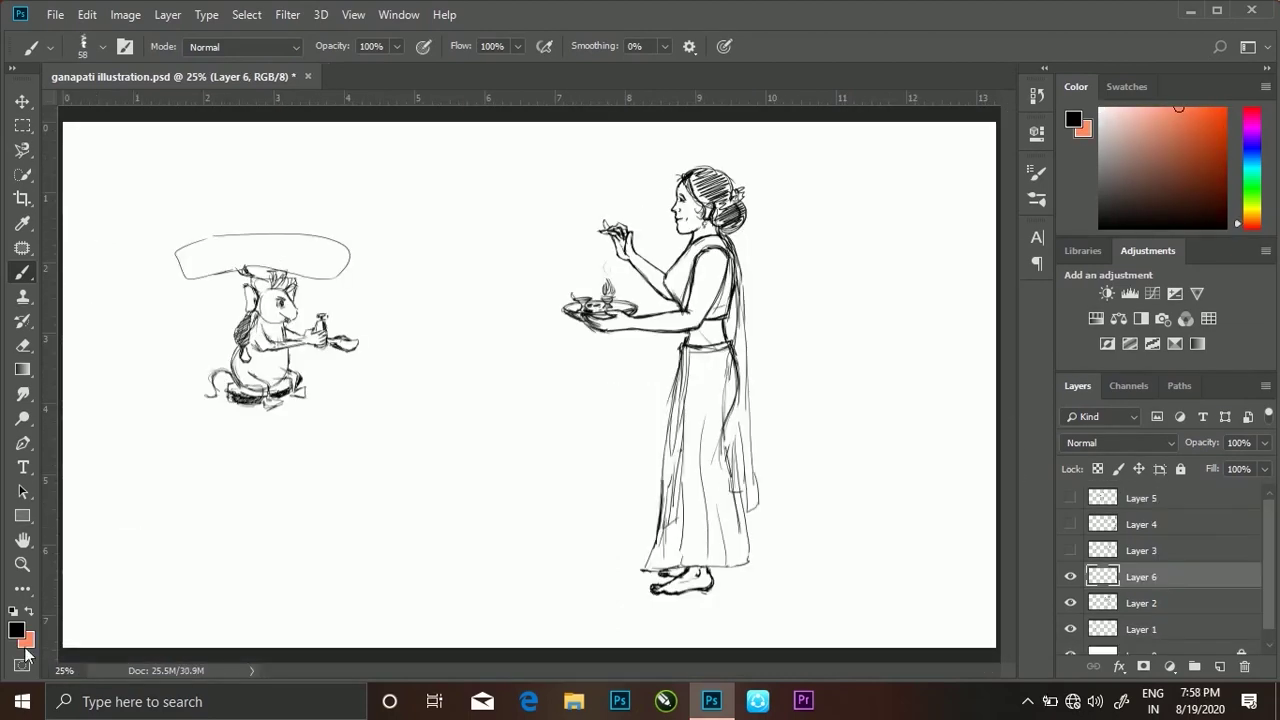
Paint orange skin tone over the woman's face, shoulder and arm
key(x)
drag(688, 195, 705, 240)
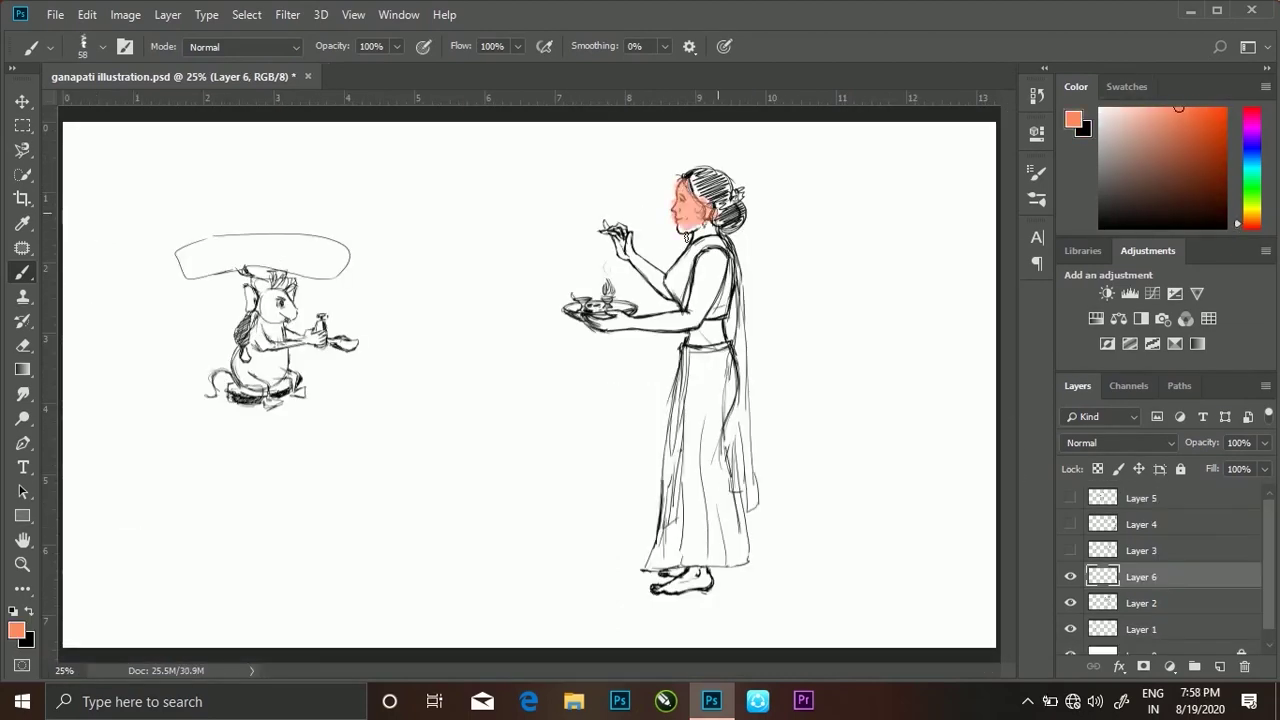
mouse_move(680, 178)
mouse_down()
mouse_move(700, 230)
mouse_move(665, 212)
mouse_up()
mouse_move(712, 248)
mouse_down()
mouse_move(690, 318)
mouse_move(605, 332)
mouse_move(627, 333)
mouse_up()
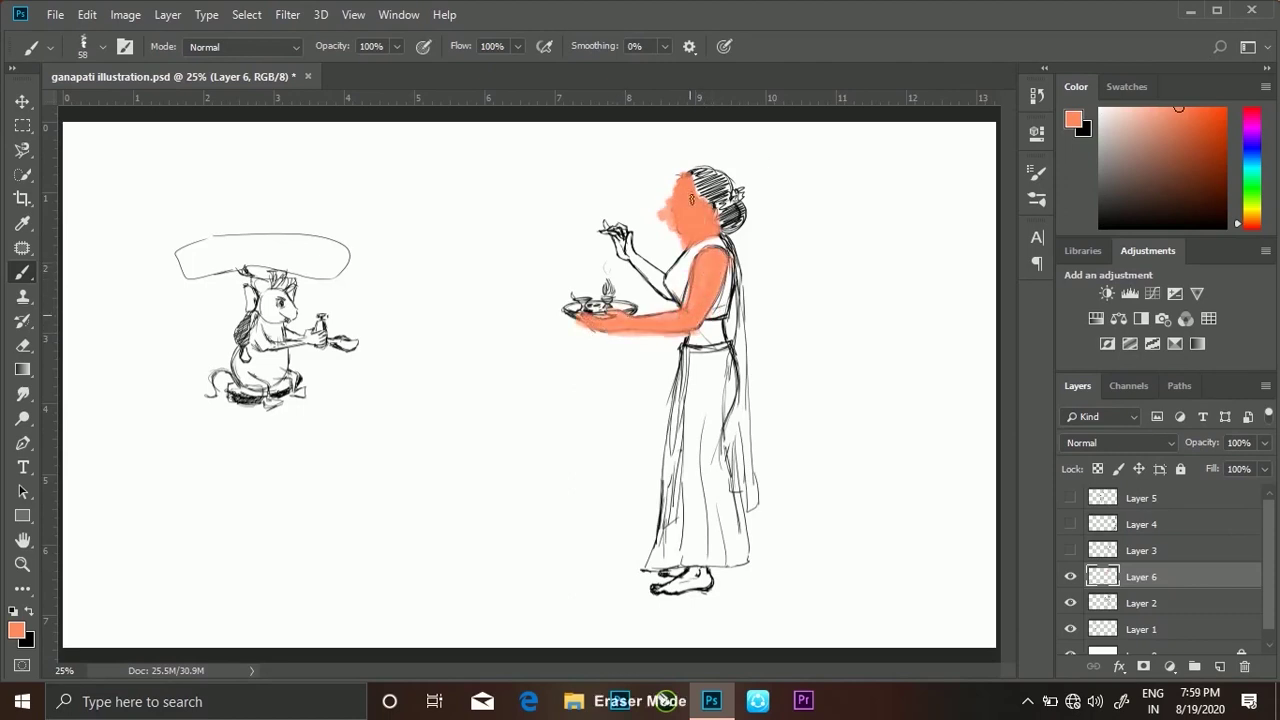
drag(670, 230, 659, 211)
key(ctrl+plus)
key(ctrl+plus)
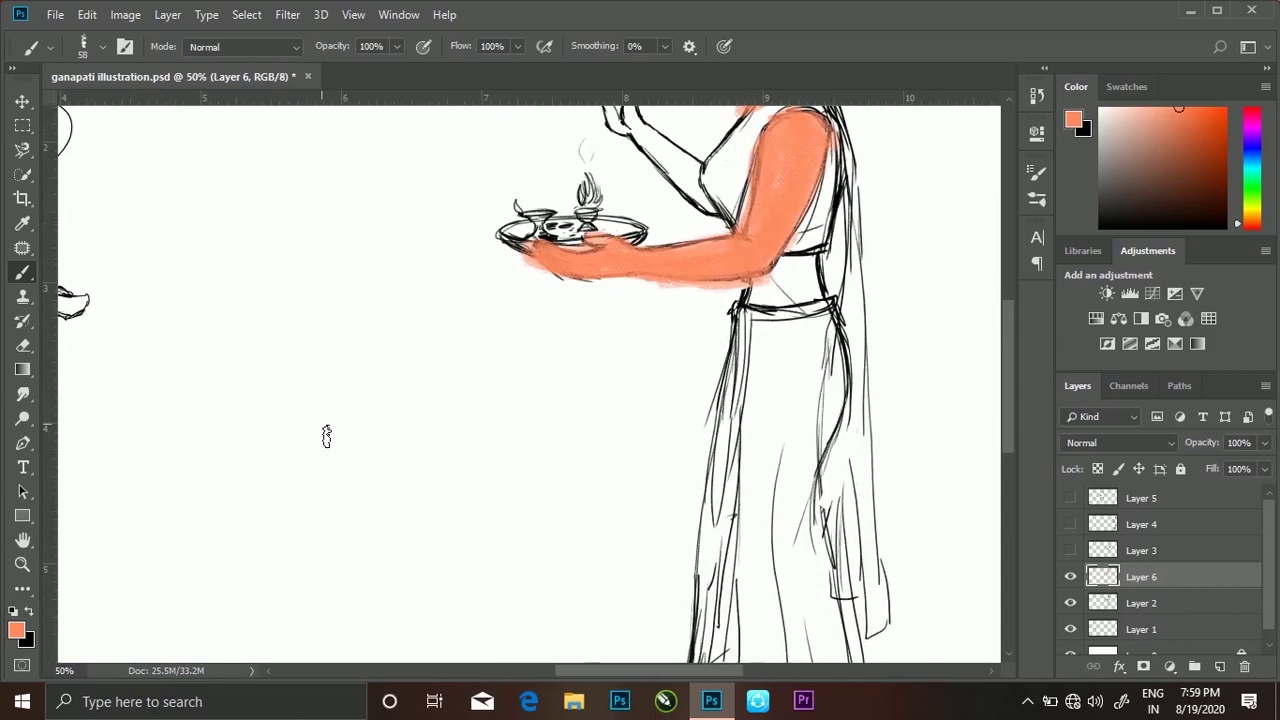
Trim the arm paint, shape the face profile, and tint the raised hand and midriff
drag(631, 287, 770, 288)
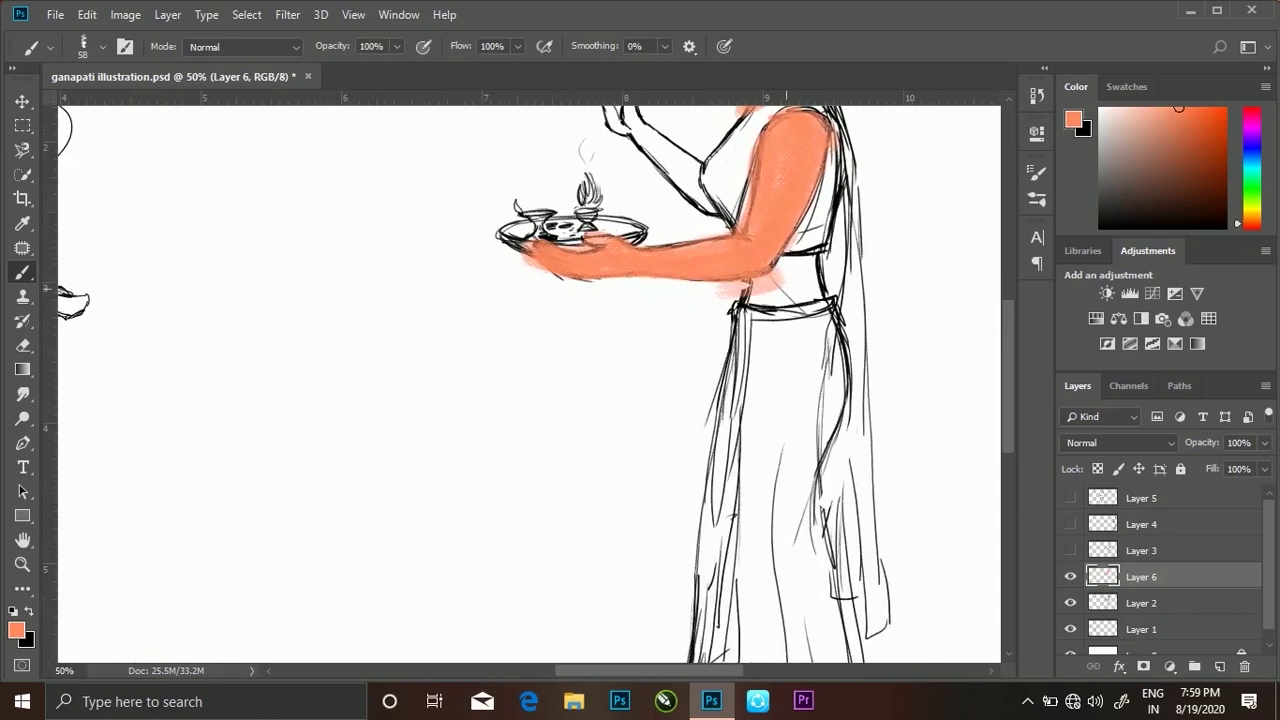
drag(740, 225, 755, 145)
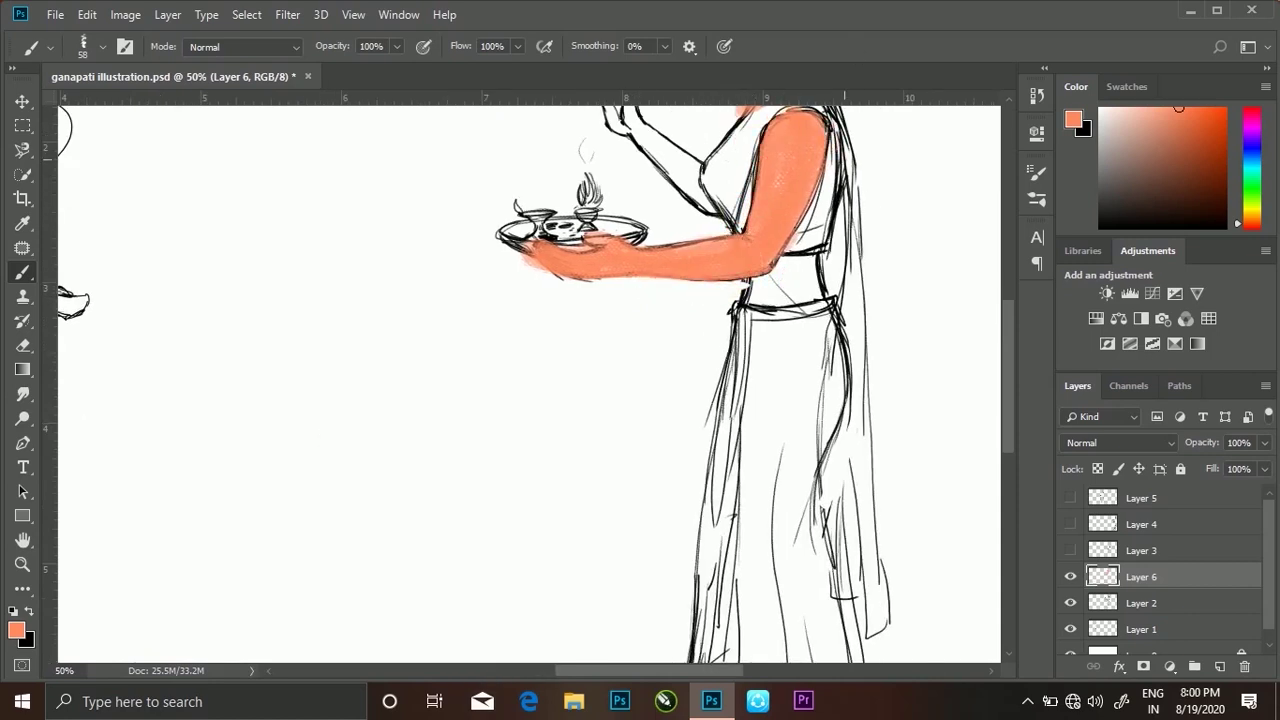
scroll(653, 295, up, 5)
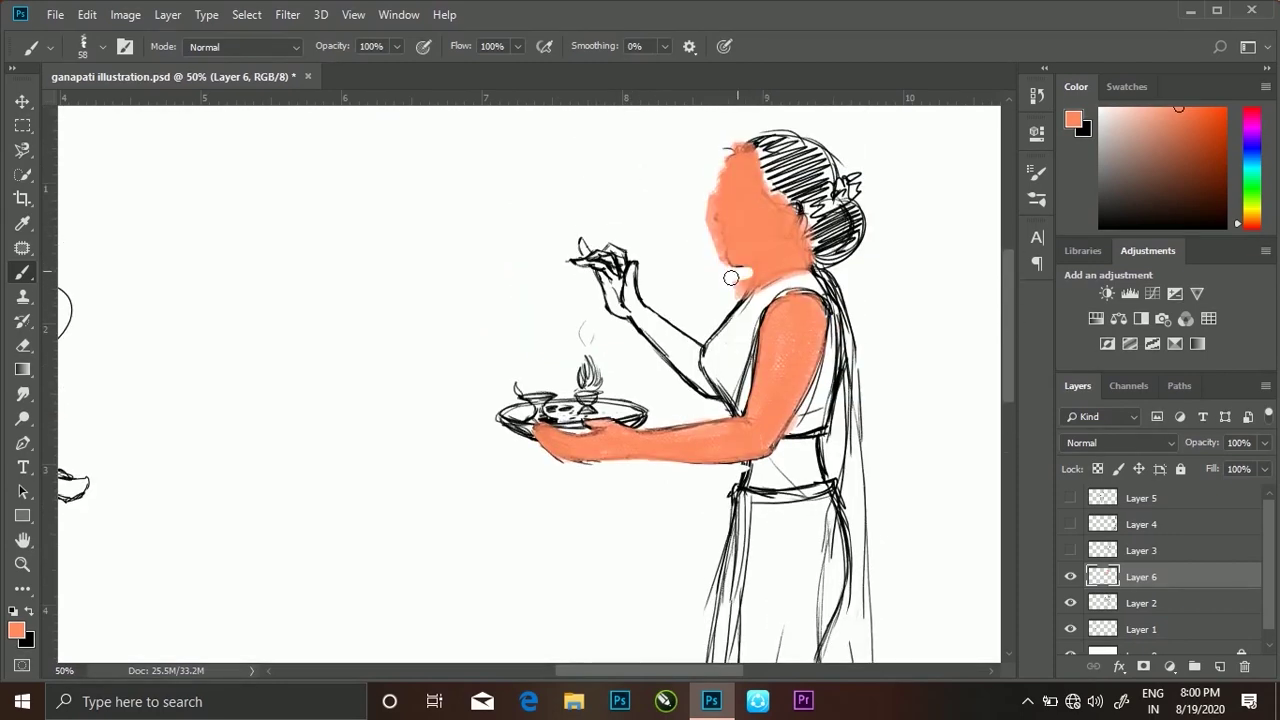
drag(737, 155, 728, 262)
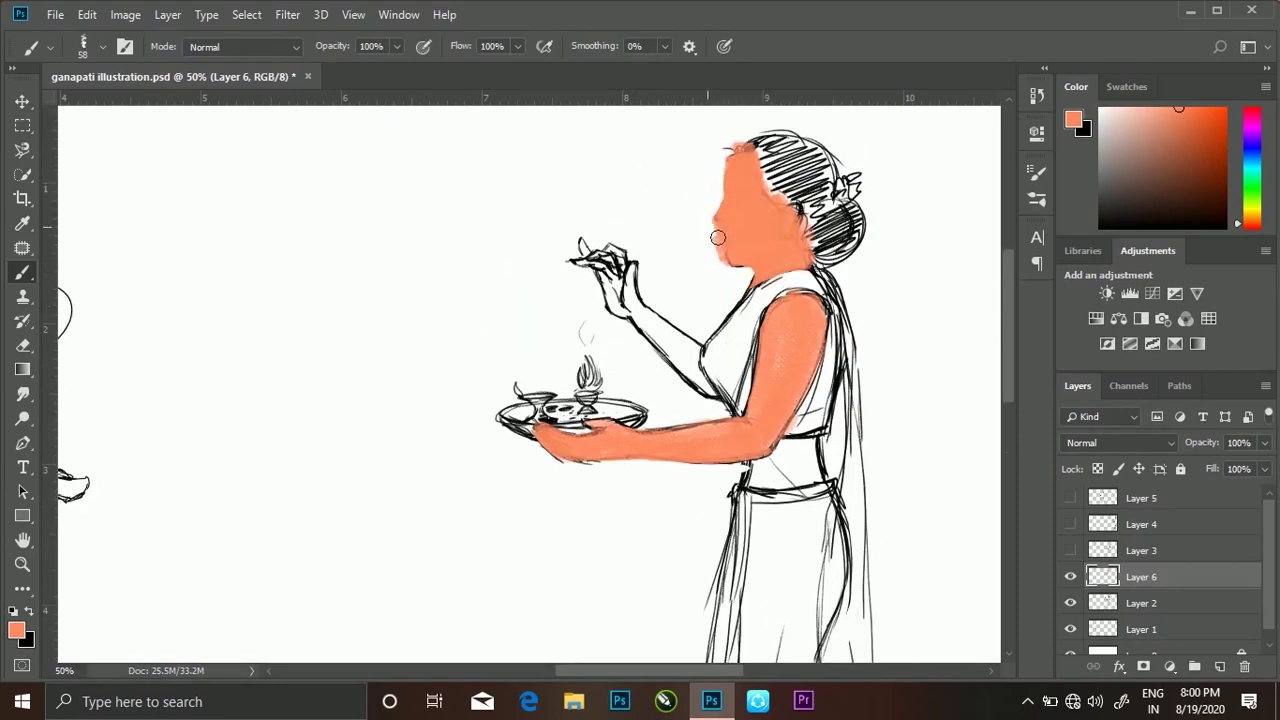
drag(735, 148, 746, 160)
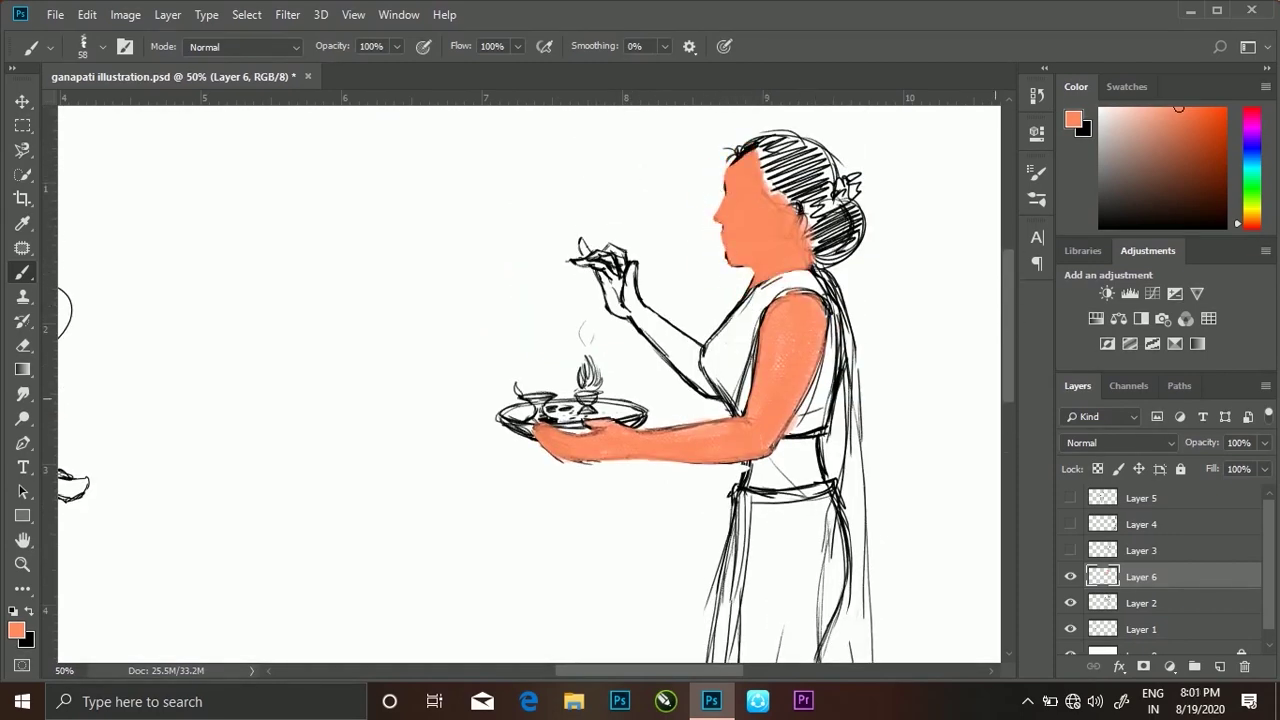
mouse_move(578, 262)
mouse_down()
mouse_move(632, 292)
mouse_move(705, 395)
mouse_move(627, 332)
mouse_up()
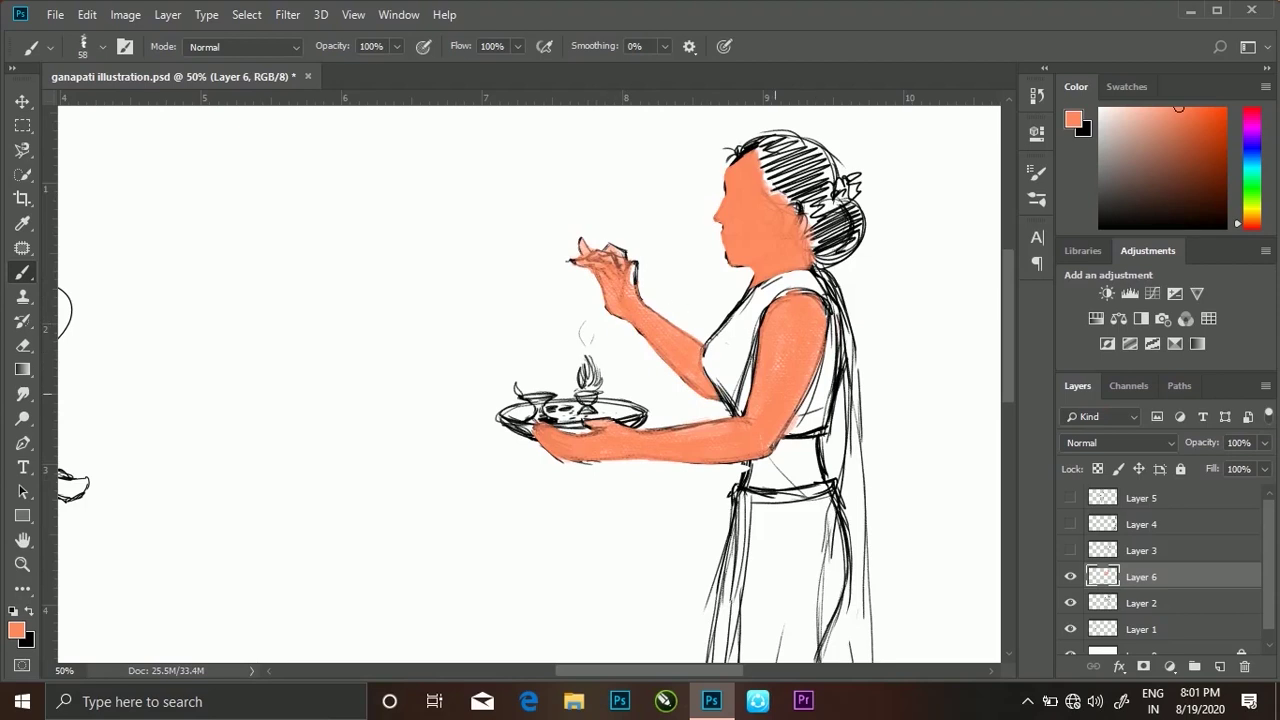
key(e)
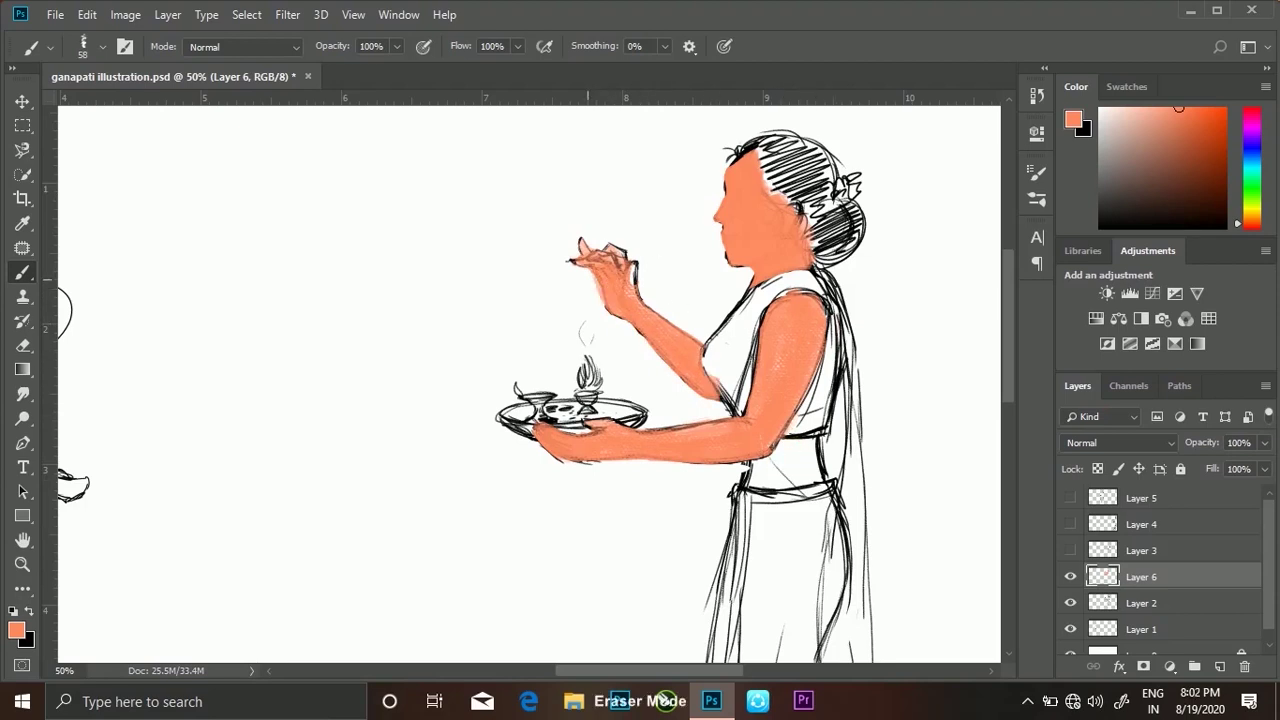
mouse_move(805, 442)
mouse_down()
mouse_move(760, 488)
mouse_move(818, 452)
mouse_move(745, 492)
mouse_move(835, 484)
mouse_up()
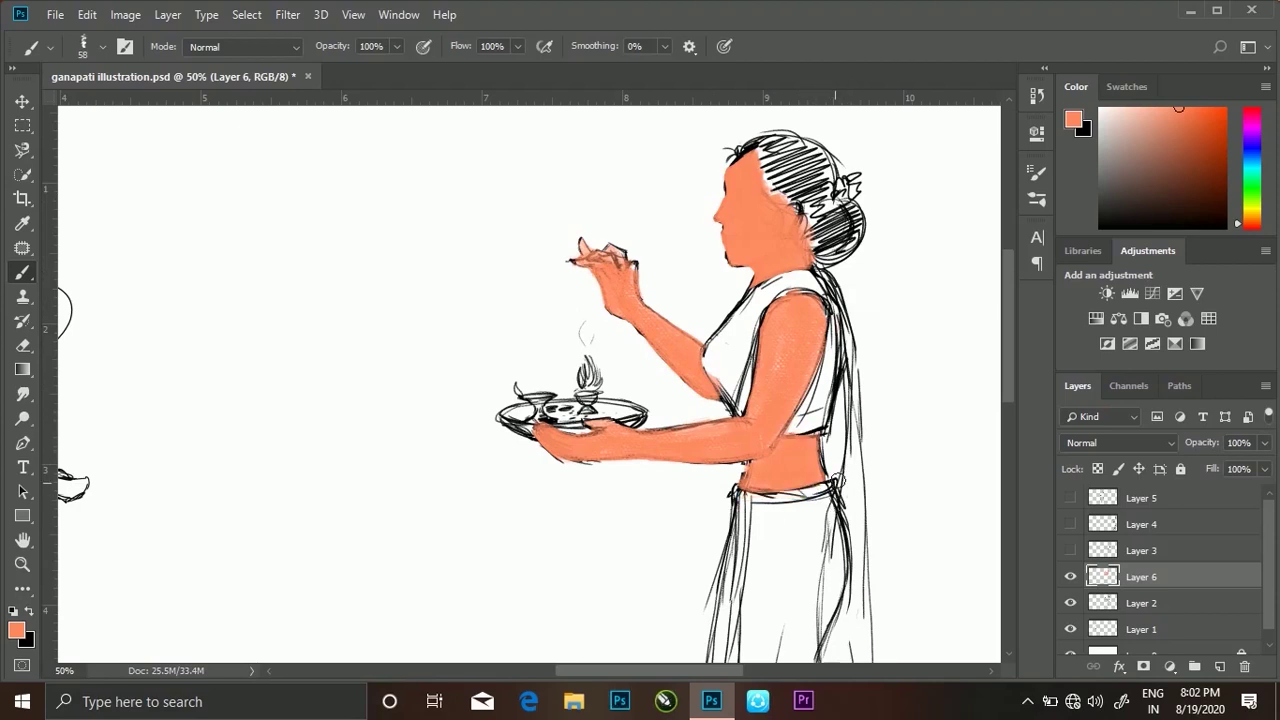
On a new layer, paint the blouse and back drape bright red
click(1219, 666)
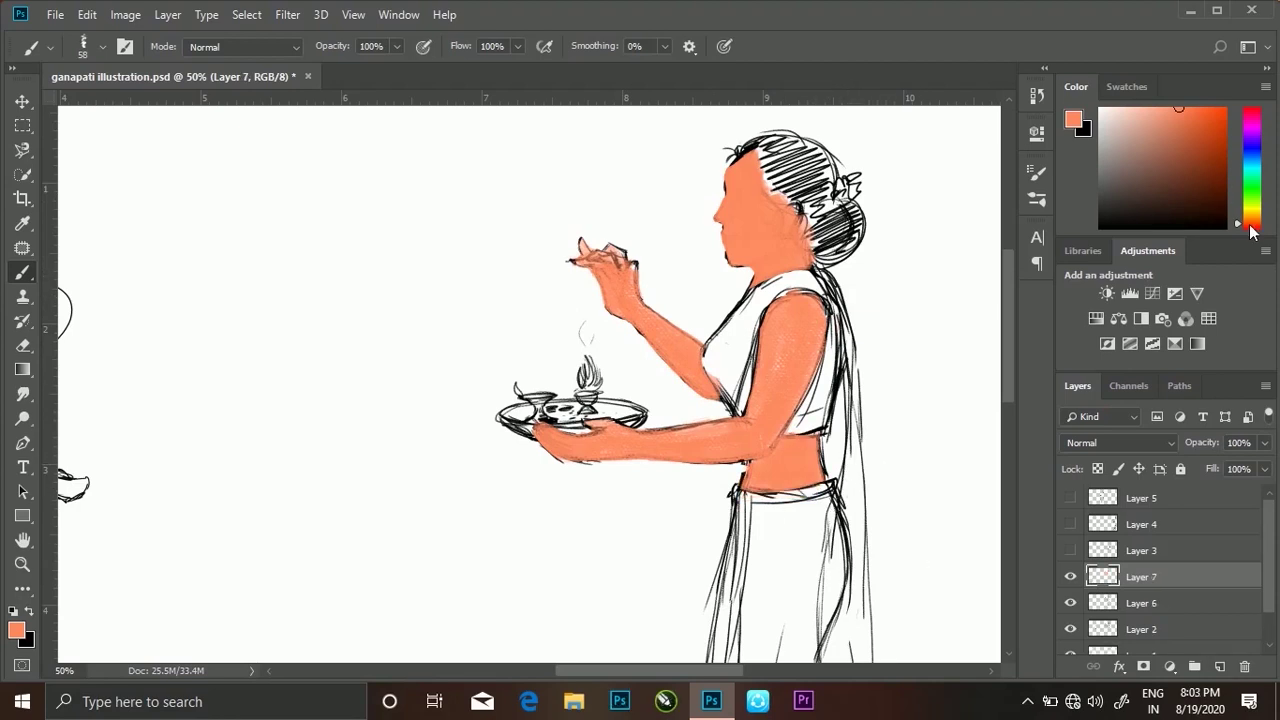
click(1250, 229)
click(1224, 110)
mouse_move(725, 345)
mouse_down()
mouse_move(810, 275)
mouse_move(870, 640)
mouse_move(715, 310)
mouse_move(745, 425)
mouse_up()
drag(805, 350, 835, 425)
scroll(800, 480, down, 5)
mouse_move(740, 485)
mouse_down()
mouse_move(835, 575)
mouse_move(740, 270)
mouse_up()
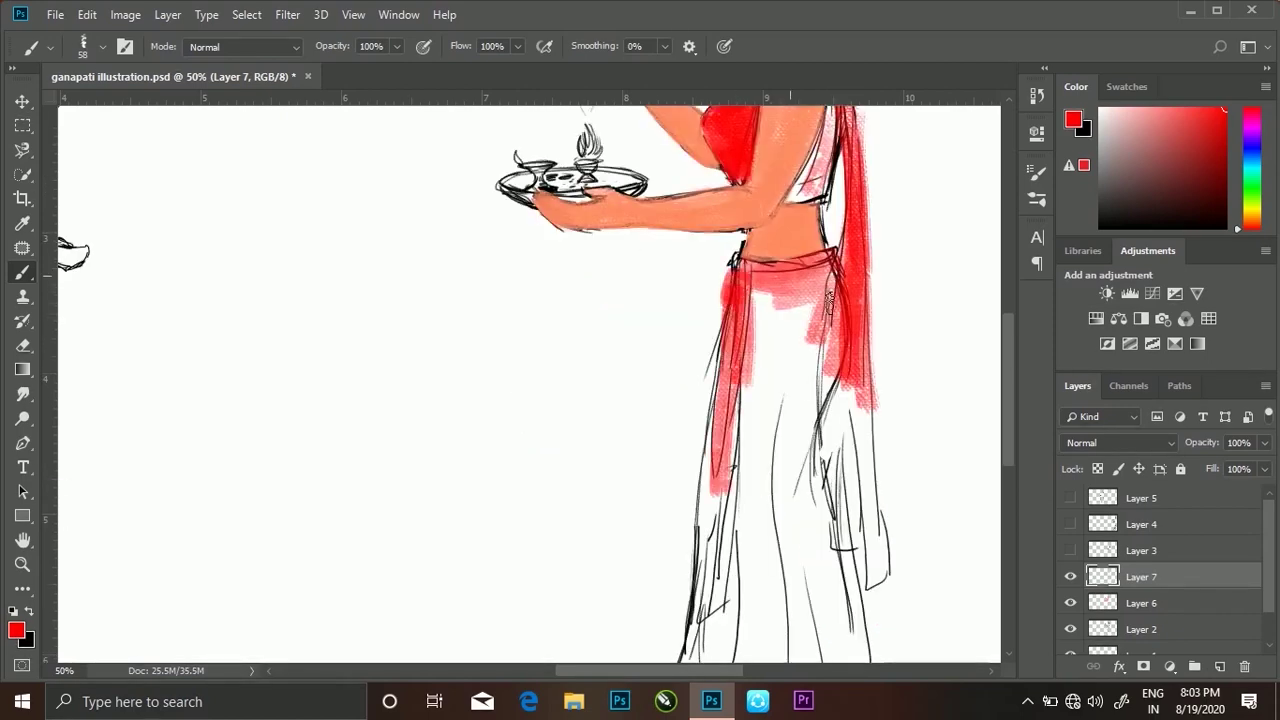
Extend the red over the whole skirt down to the feet, filling white gaps and the drape
mouse_move(829, 297)
mouse_down()
mouse_move(740, 300)
mouse_move(810, 330)
mouse_up()
mouse_move(730, 300)
mouse_down()
mouse_move(705, 590)
mouse_move(797, 505)
mouse_up()
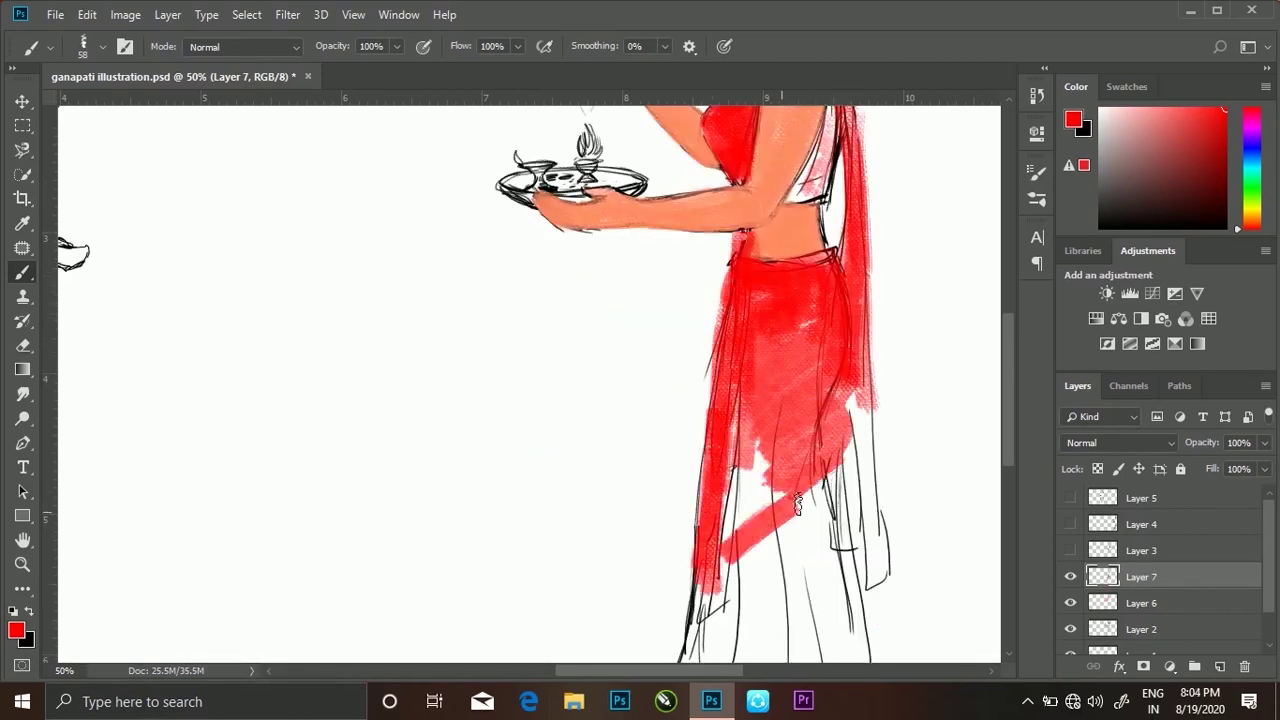
key(ctrl+minus)
drag(700, 510, 640, 590)
mouse_move(645, 480)
mouse_down()
mouse_move(640, 600)
mouse_move(745, 570)
mouse_move(700, 478)
mouse_move(640, 590)
mouse_move(700, 340)
mouse_move(740, 520)
mouse_up()
drag(700, 370, 749, 470)
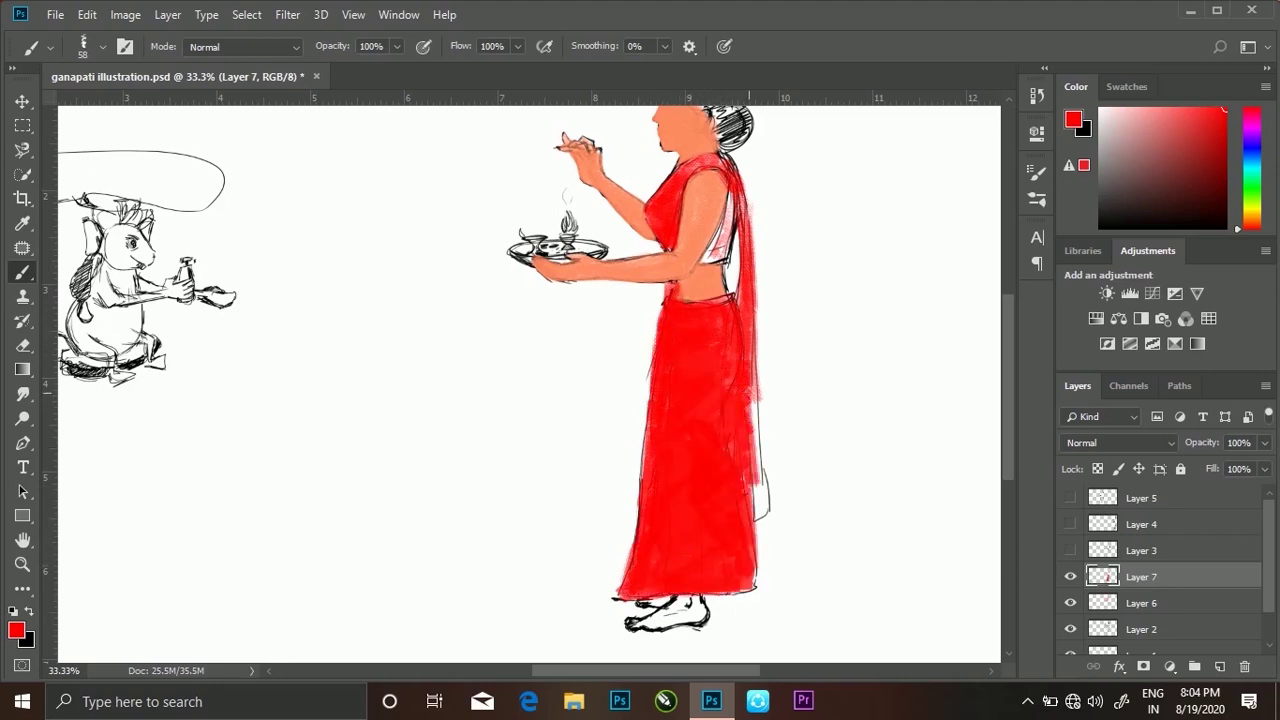
drag(750, 370, 765, 520)
scroll(530, 380, up, 2)
drag(745, 235, 756, 460)
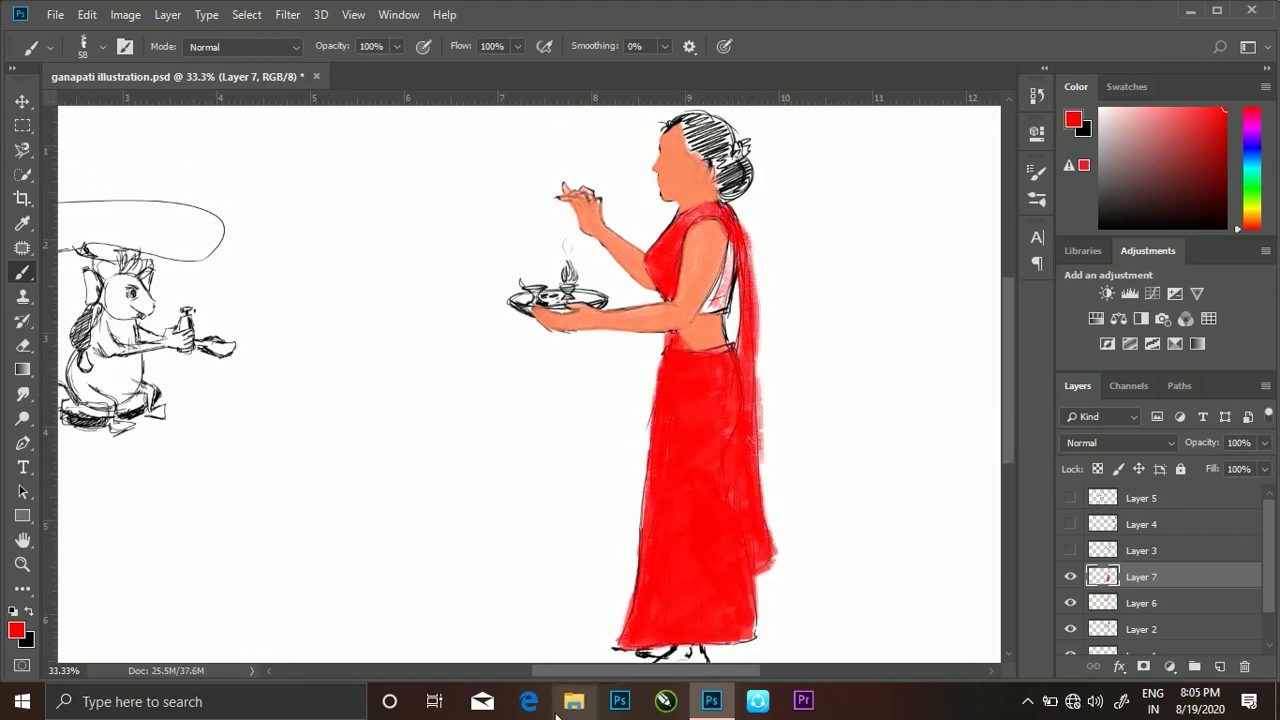
Fill the hair bun black, add a white flower, and redraw line work under the plate hand
alt+click(715, 130)
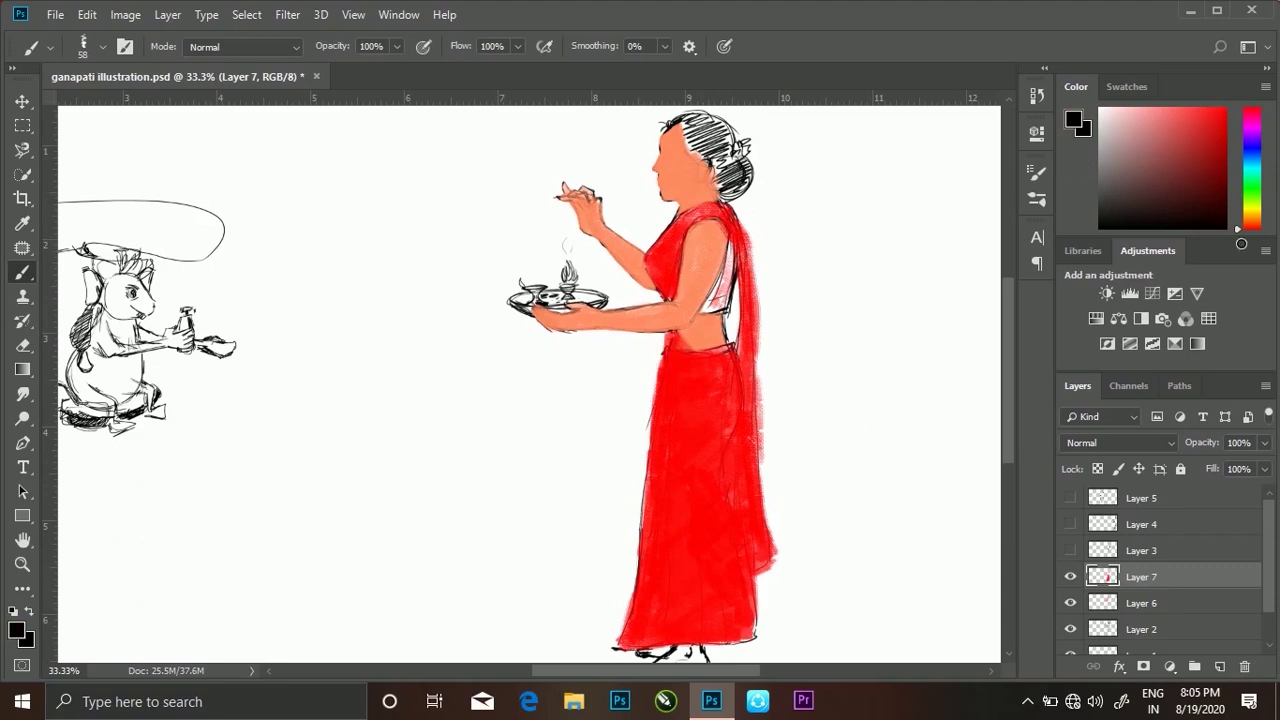
mouse_move(705, 120)
mouse_down()
mouse_move(688, 145)
mouse_move(722, 140)
mouse_move(700, 163)
mouse_move(750, 200)
mouse_move(735, 150)
mouse_move(741, 193)
mouse_move(725, 182)
mouse_move(742, 150)
mouse_move(715, 195)
mouse_up()
key(x)
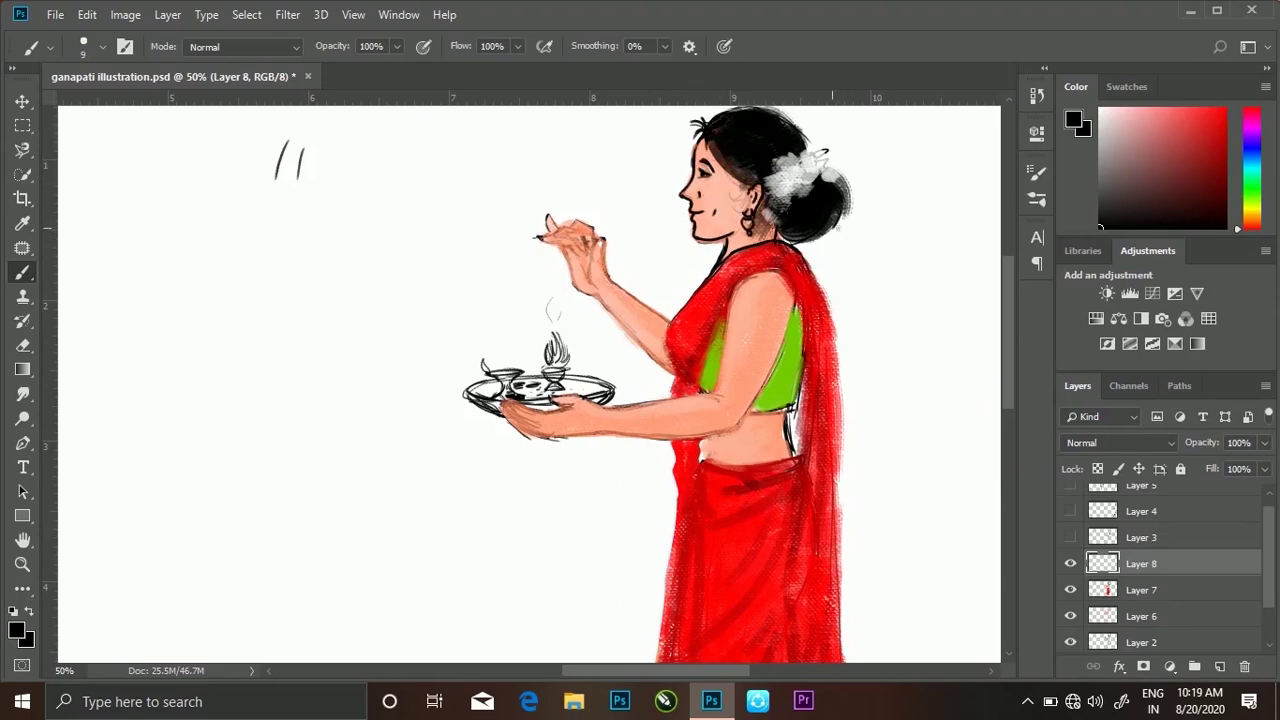
mouse_move(790, 168)
mouse_down()
mouse_move(758, 208)
mouse_move(770, 182)
mouse_up()
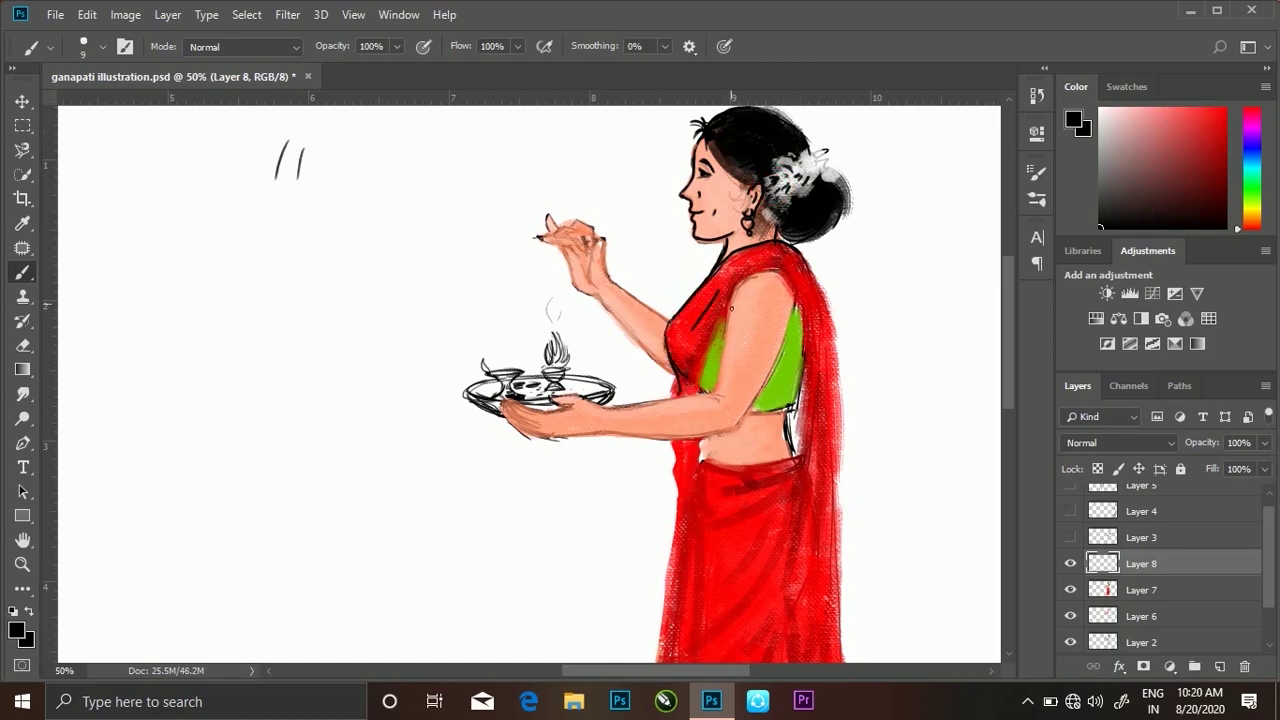
key(ctrl+alt)
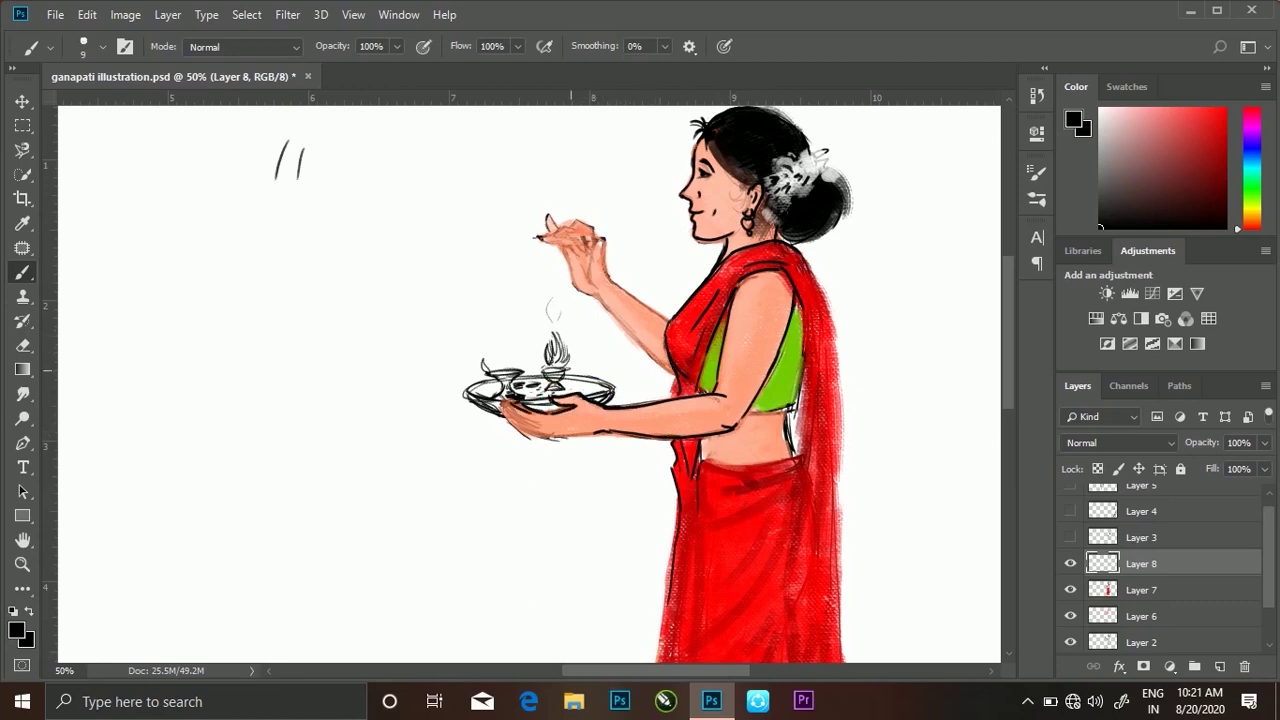
drag(560, 434, 539, 449)
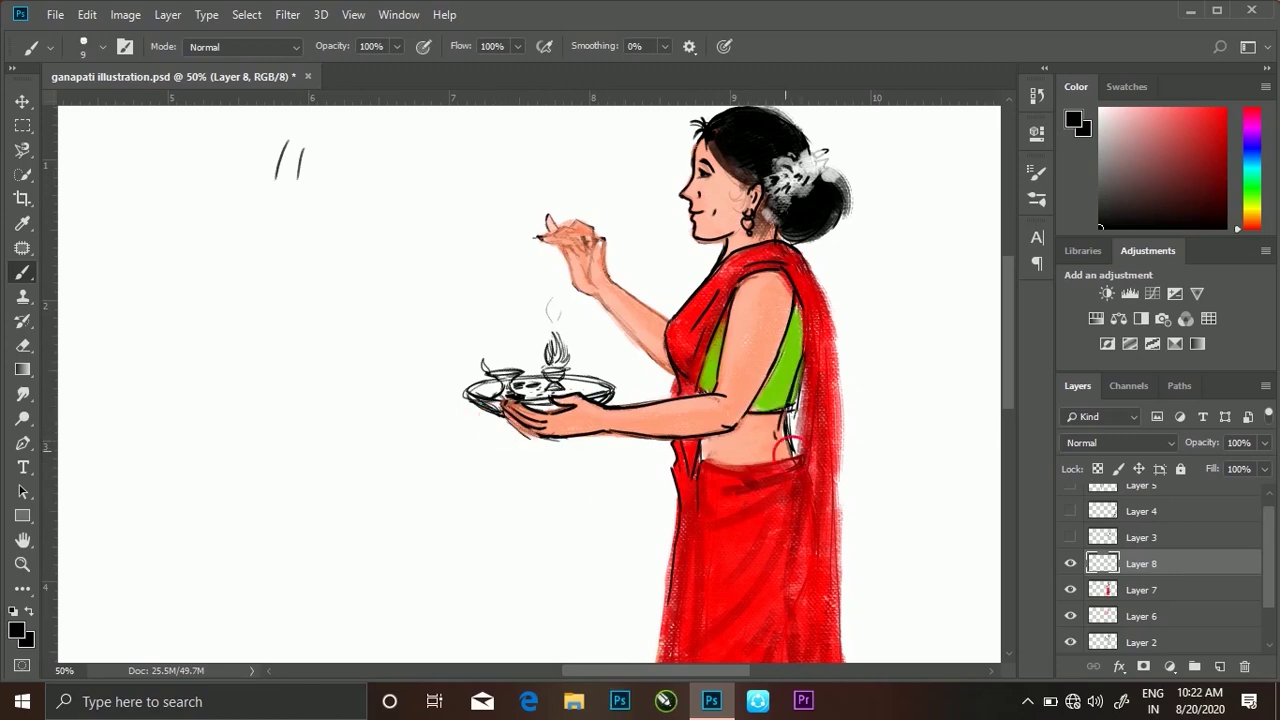
Ink sari fold lines near the pallu and darken the sari's right edge, undoing a stray left outline
drag(806, 355, 771, 570)
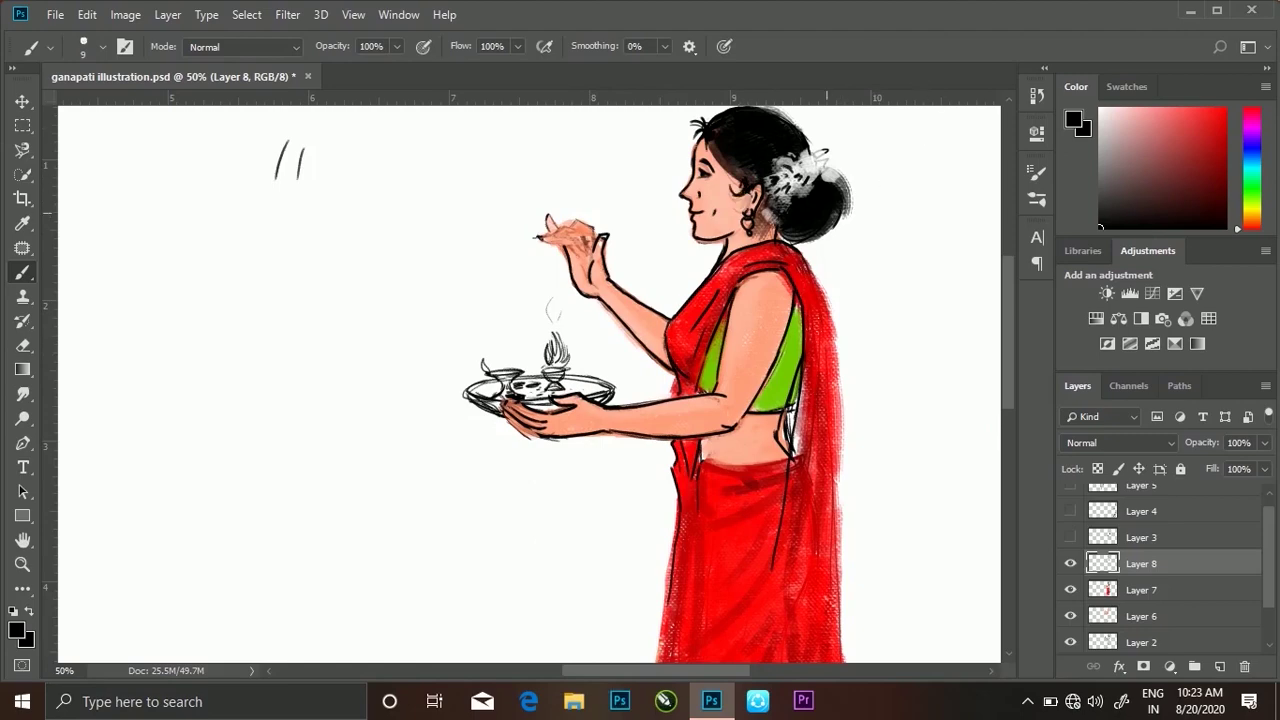
key(ctrl+minus)
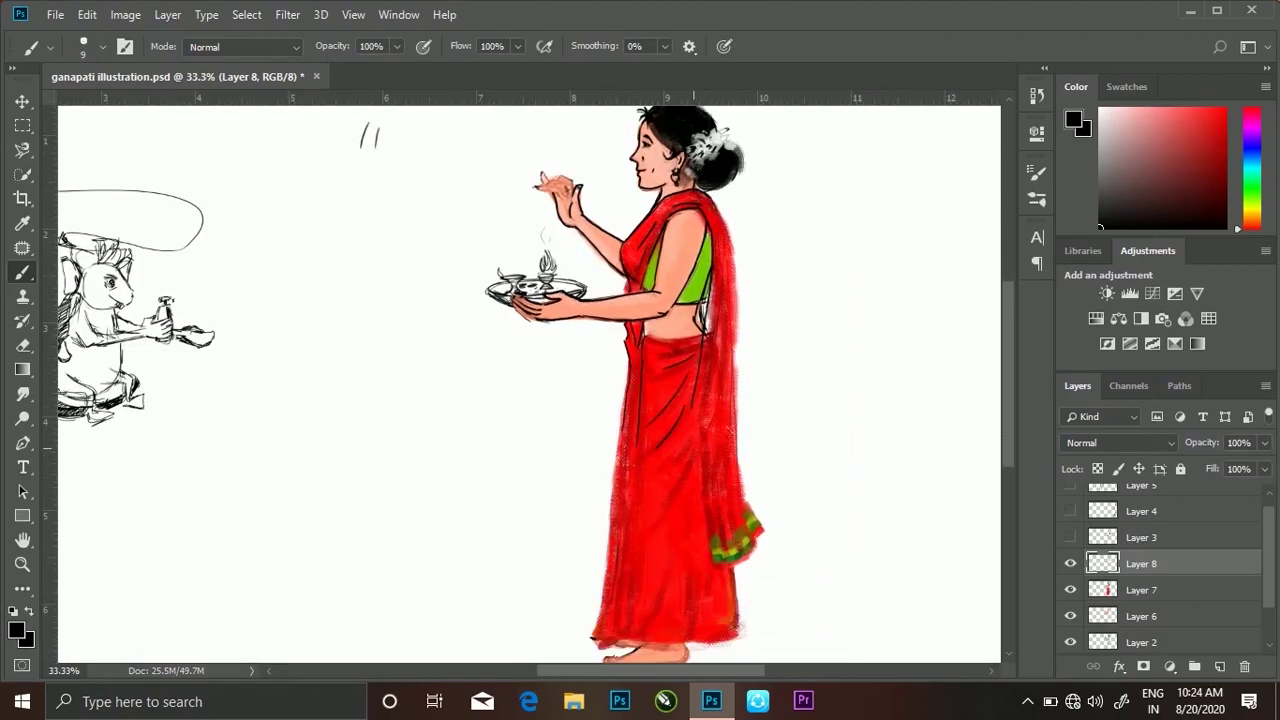
drag(692, 460, 658, 516)
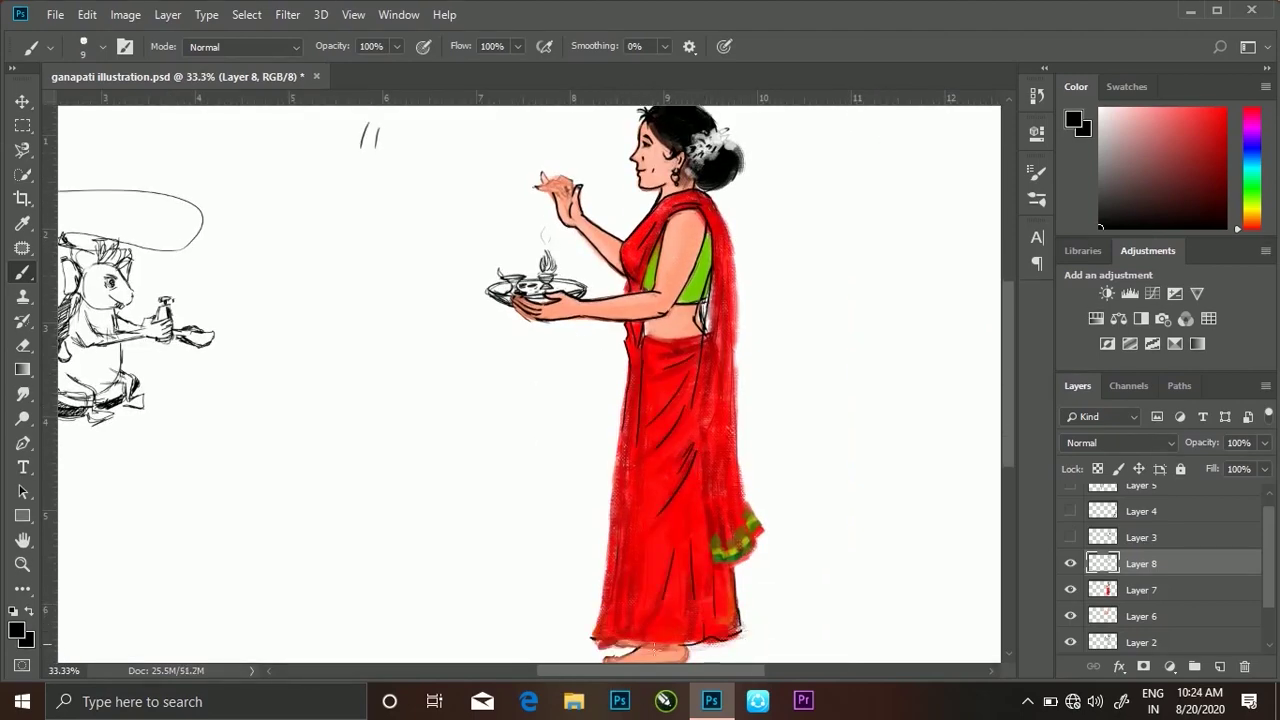
drag(606, 516, 589, 633)
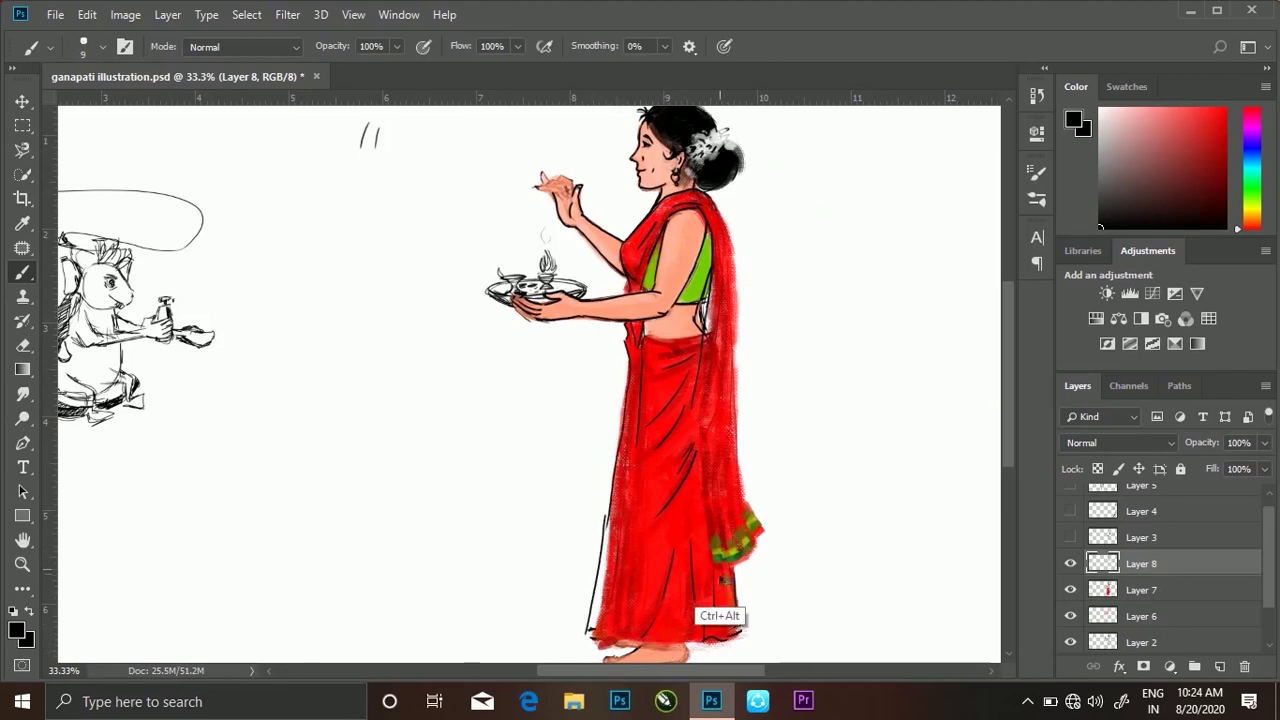
key(ctrl+alt+z)
key(ctrl+alt+z)
drag(715, 200, 727, 572)
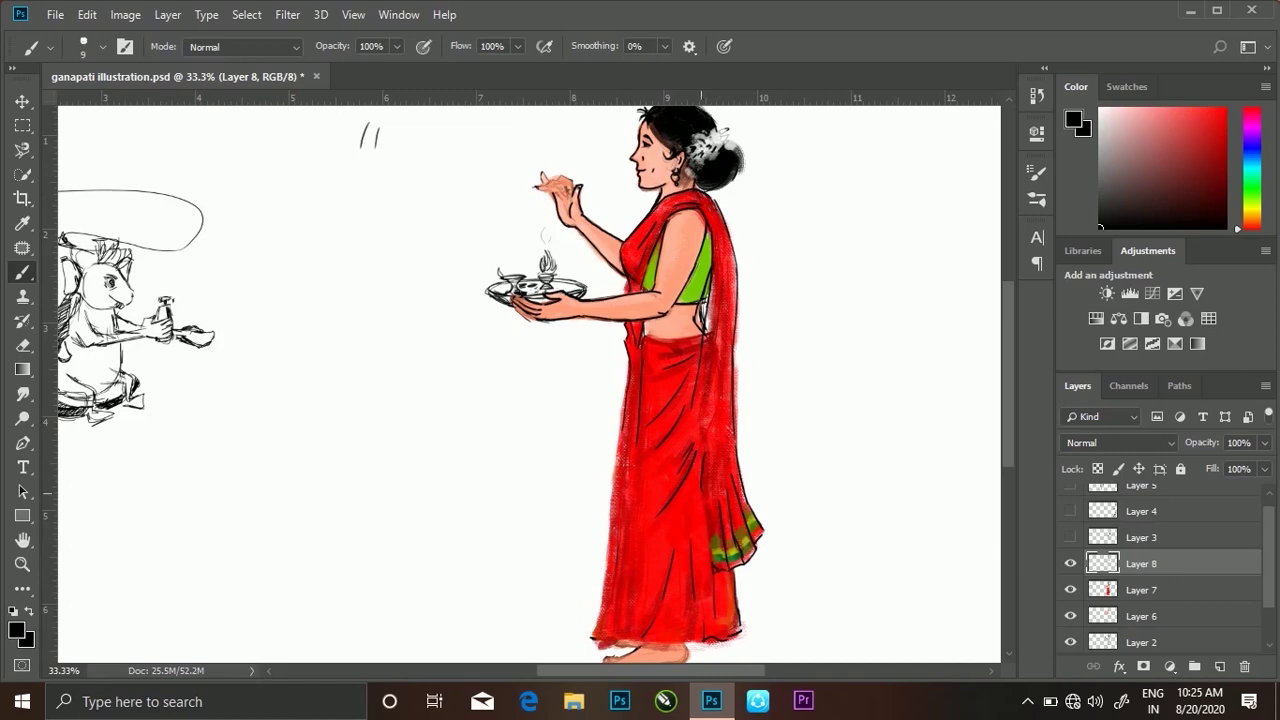
mouse_move(704, 298)
mouse_down()
mouse_move(706, 446)
mouse_move(721, 318)
mouse_up()
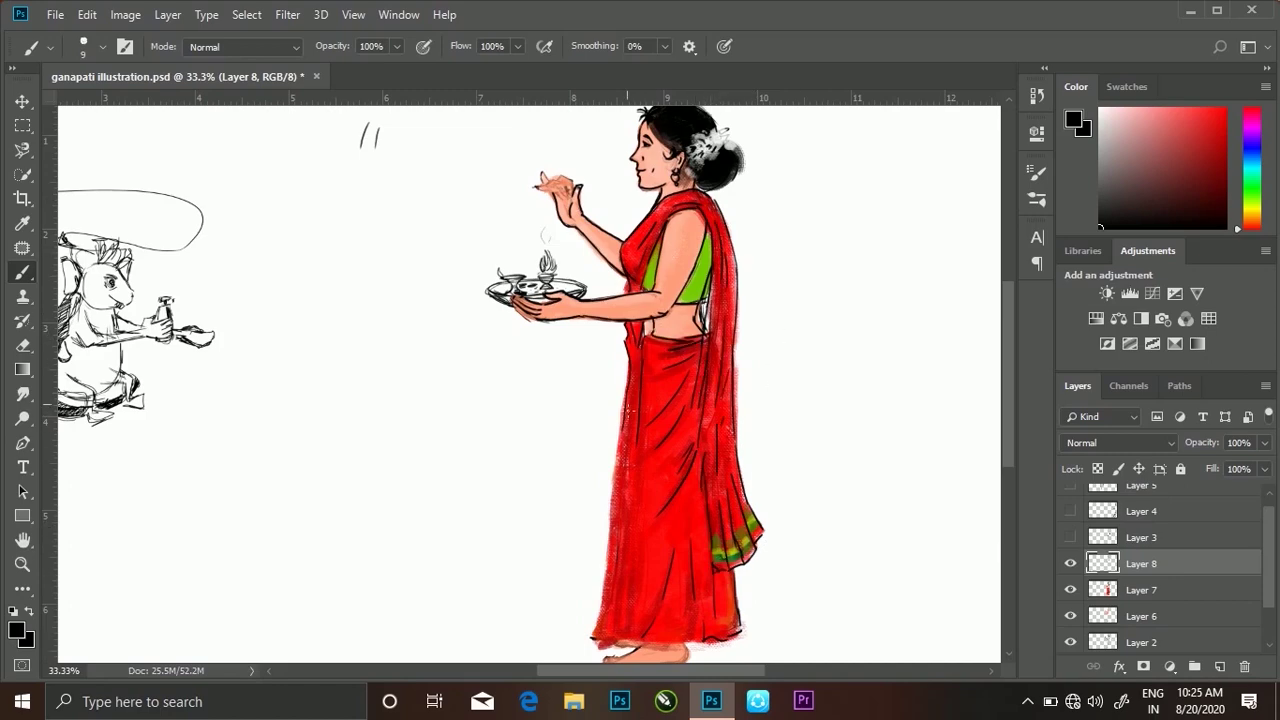
Outline the skirt's left edge, pleats and hem, plus a dark line on the sari's right edge
drag(628, 638, 634, 460)
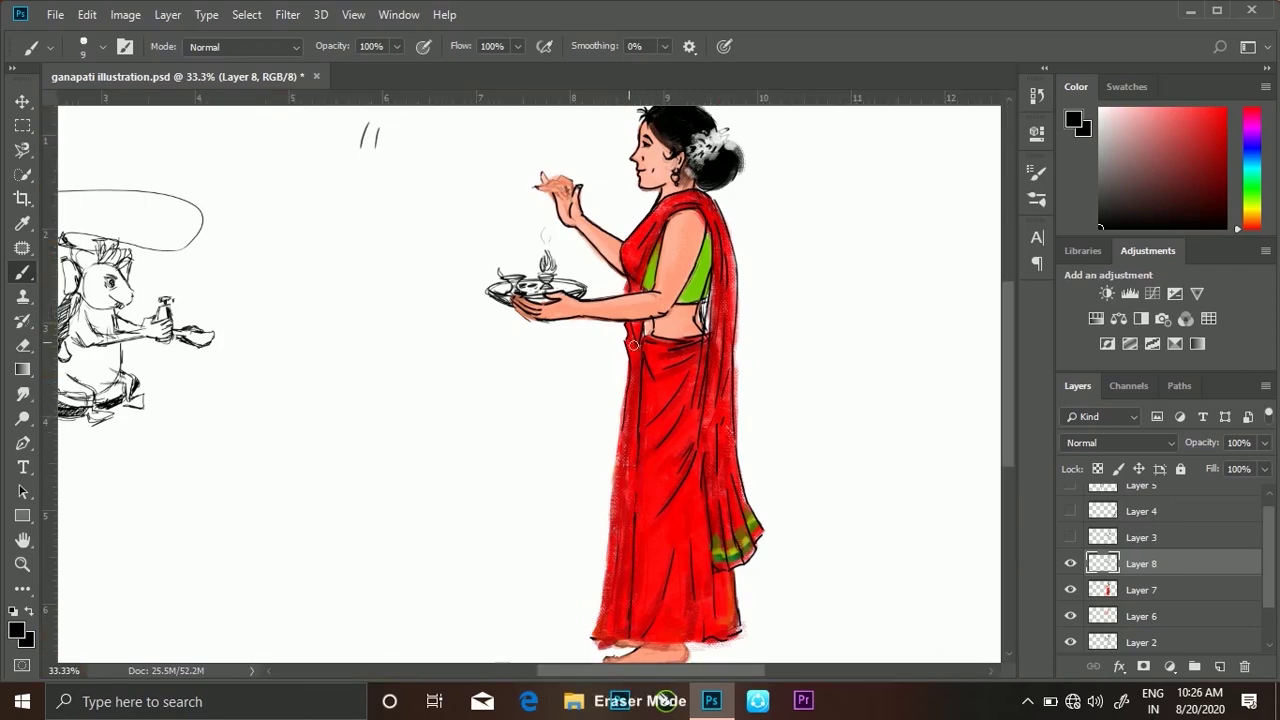
drag(624, 534, 600, 645)
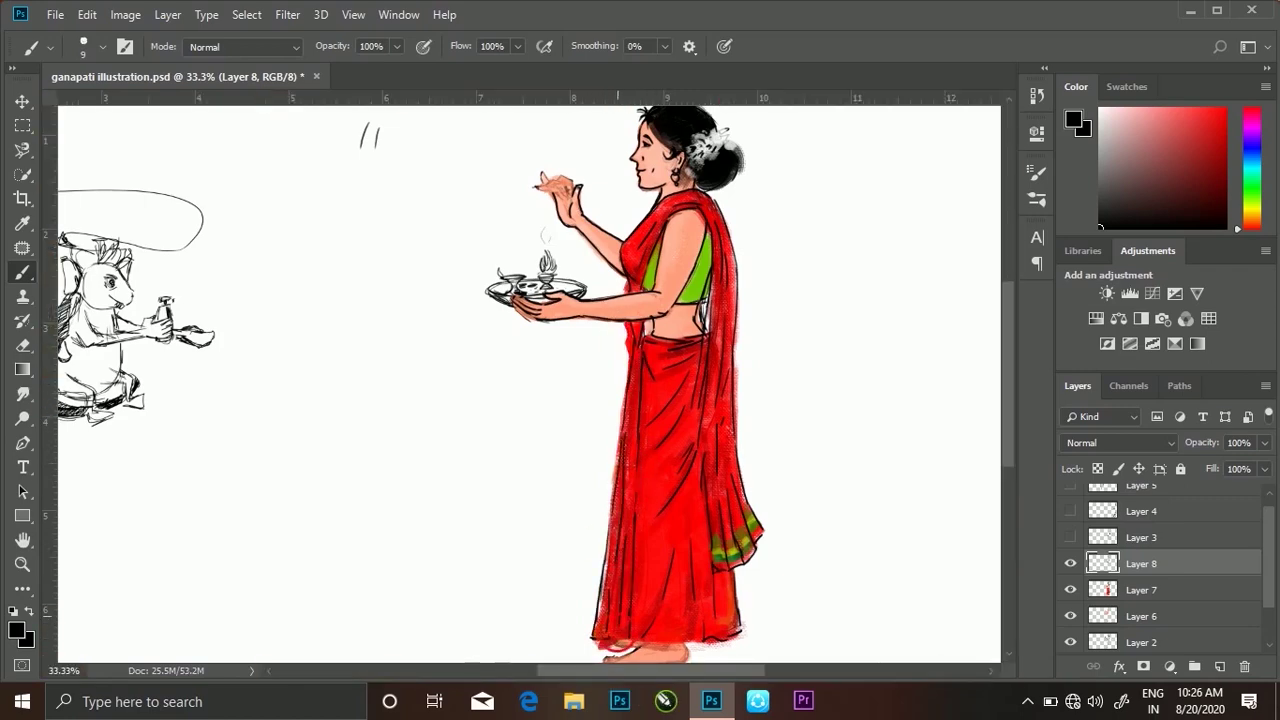
drag(634, 360, 638, 492)
drag(635, 440, 636, 532)
drag(642, 630, 696, 650)
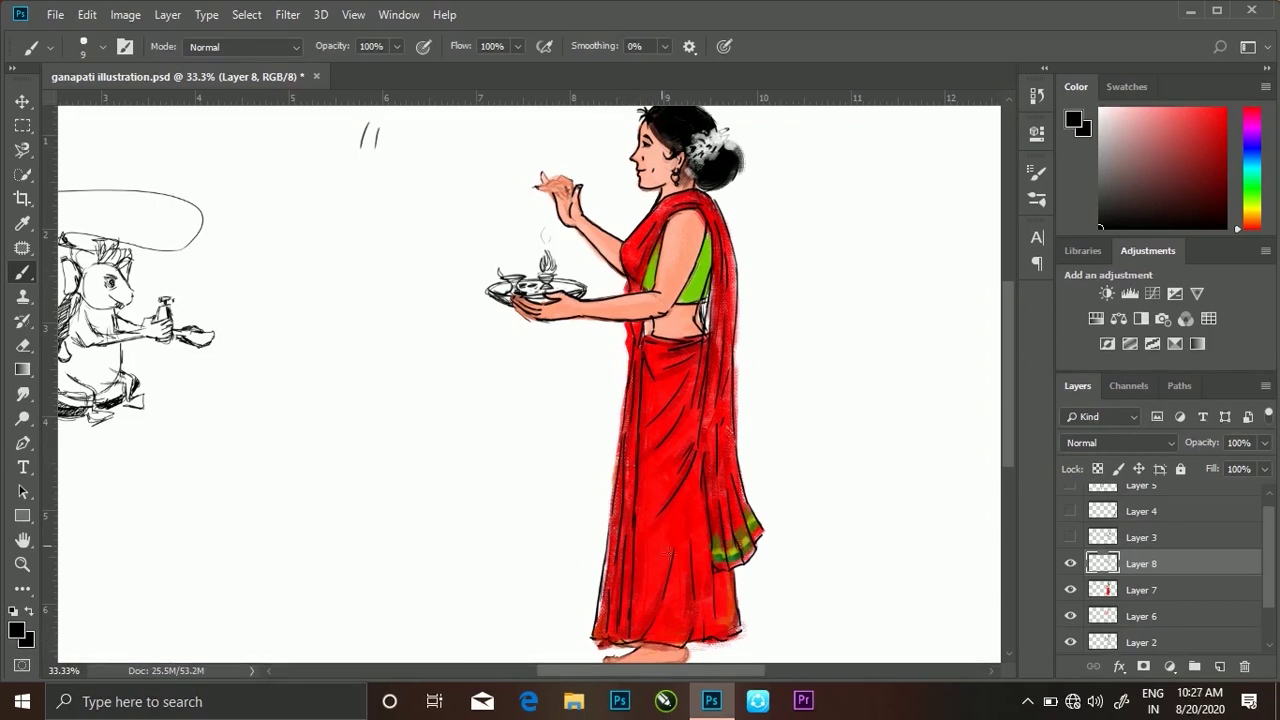
key(alt+bracketleft)
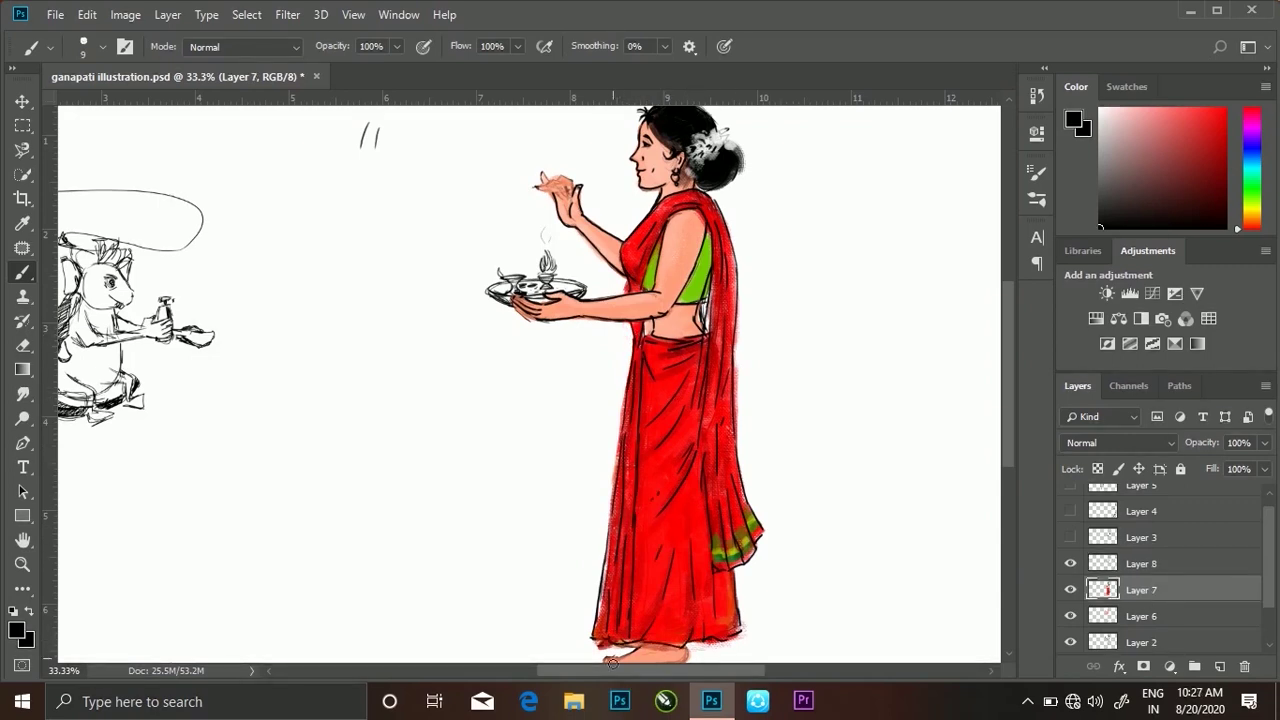
drag(740, 360, 742, 288)
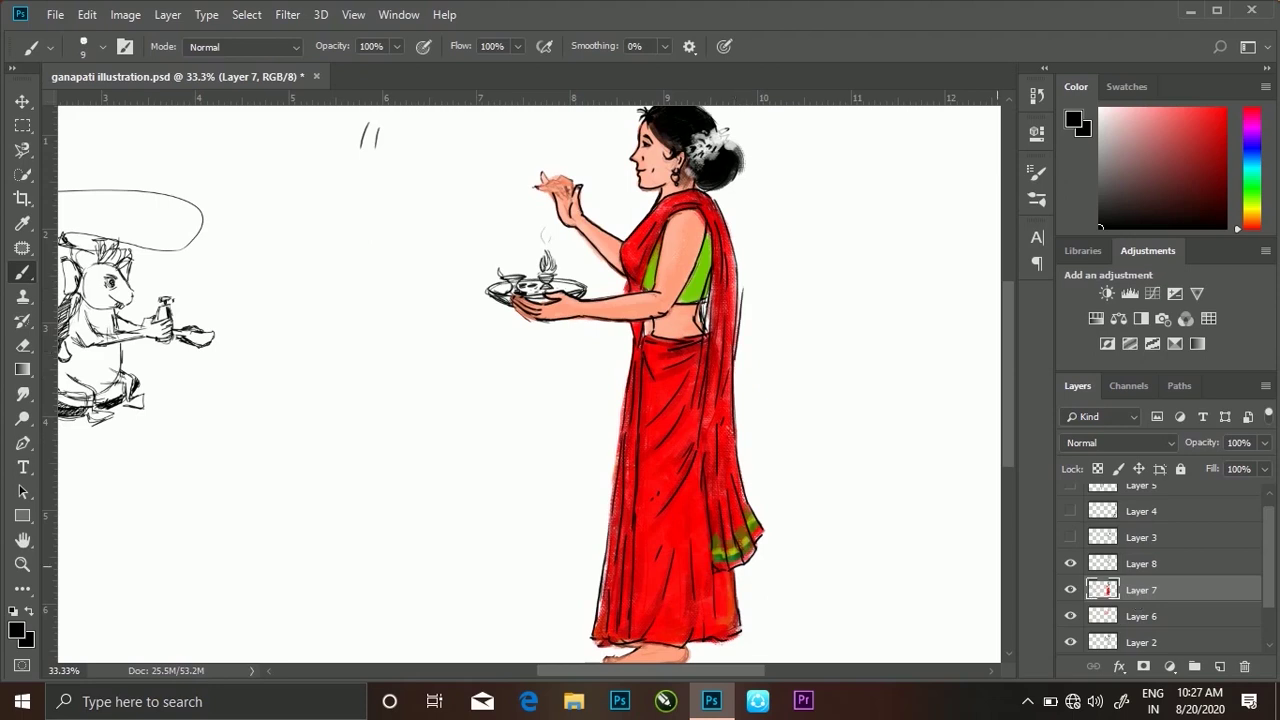
Cycle through Layers 6, 2, 8 and 7 and check the whole composition, ending on Layer 7
key(alt+bracketleft)
click(1140, 642)
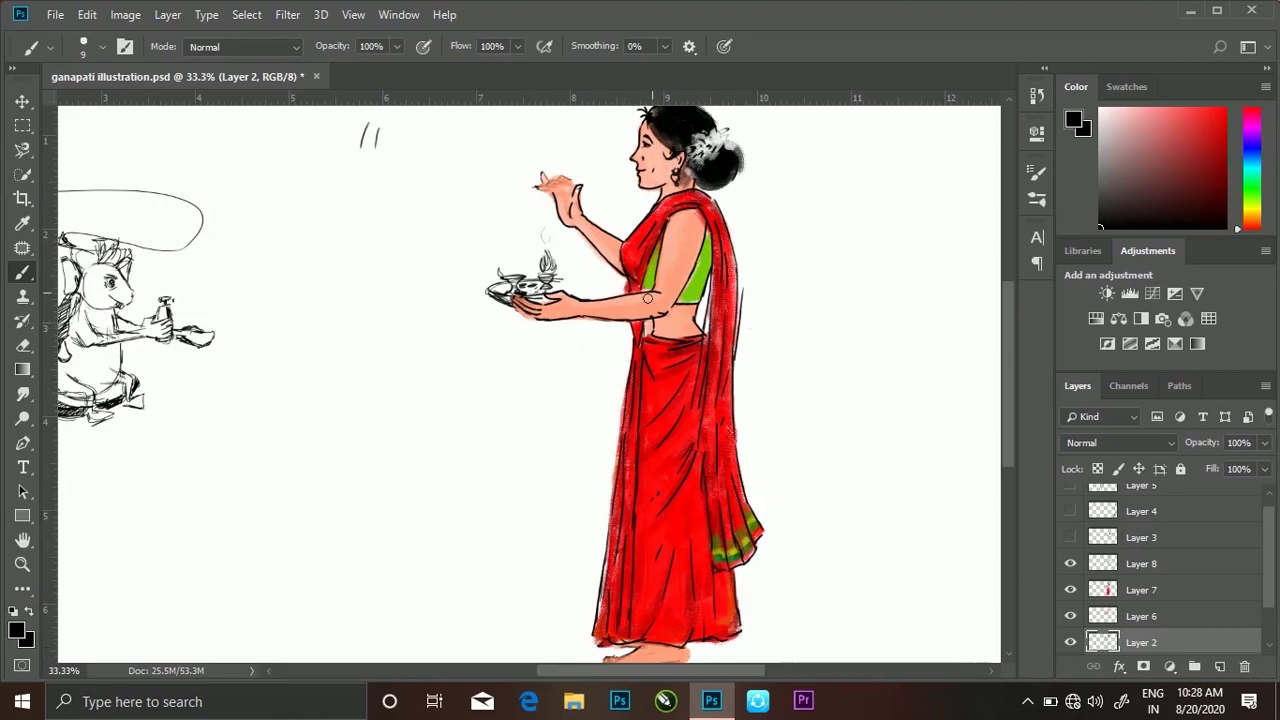
scroll(1010, 446, up, 1)
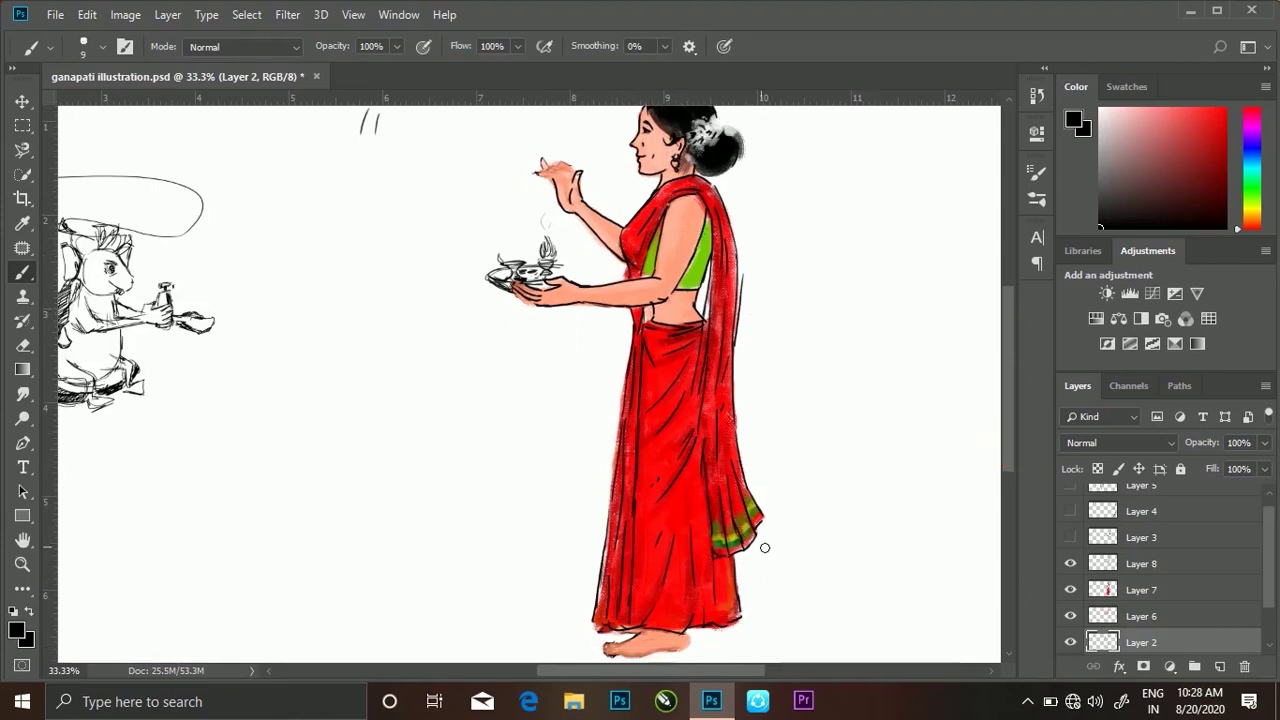
scroll(763, 546, up, 1)
ctrl+click(754, 370)
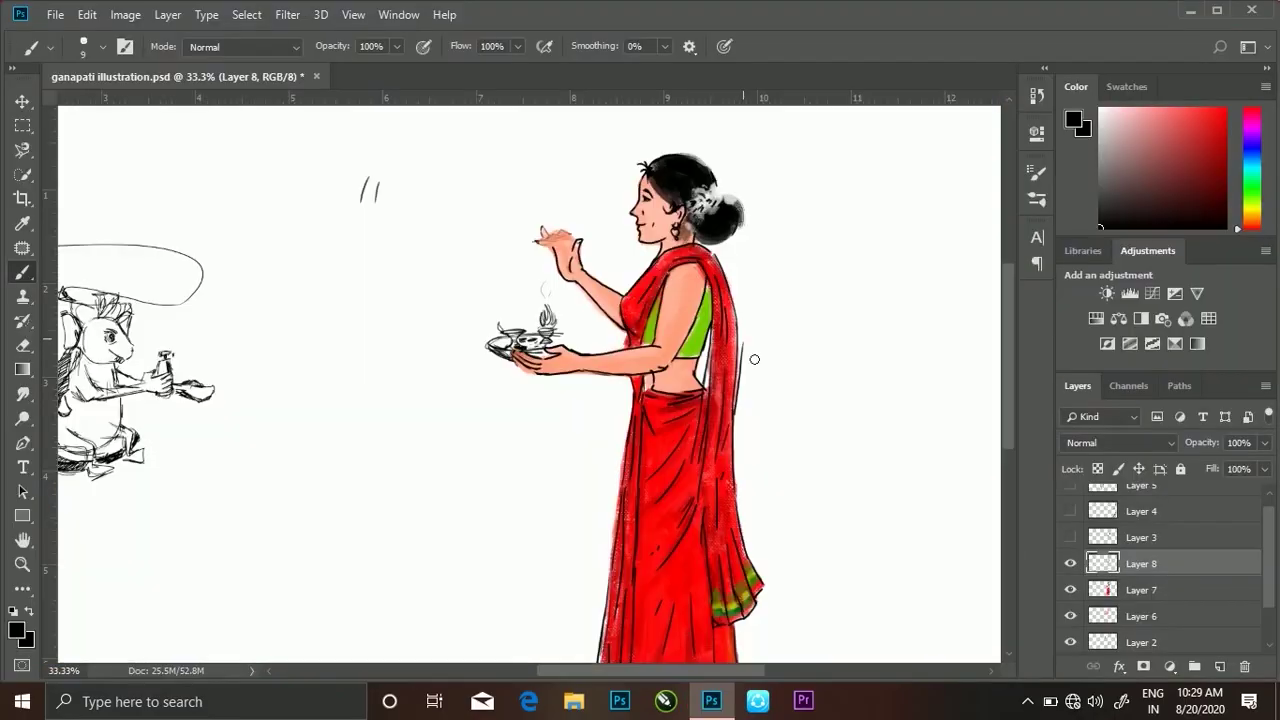
ctrl+click(747, 389)
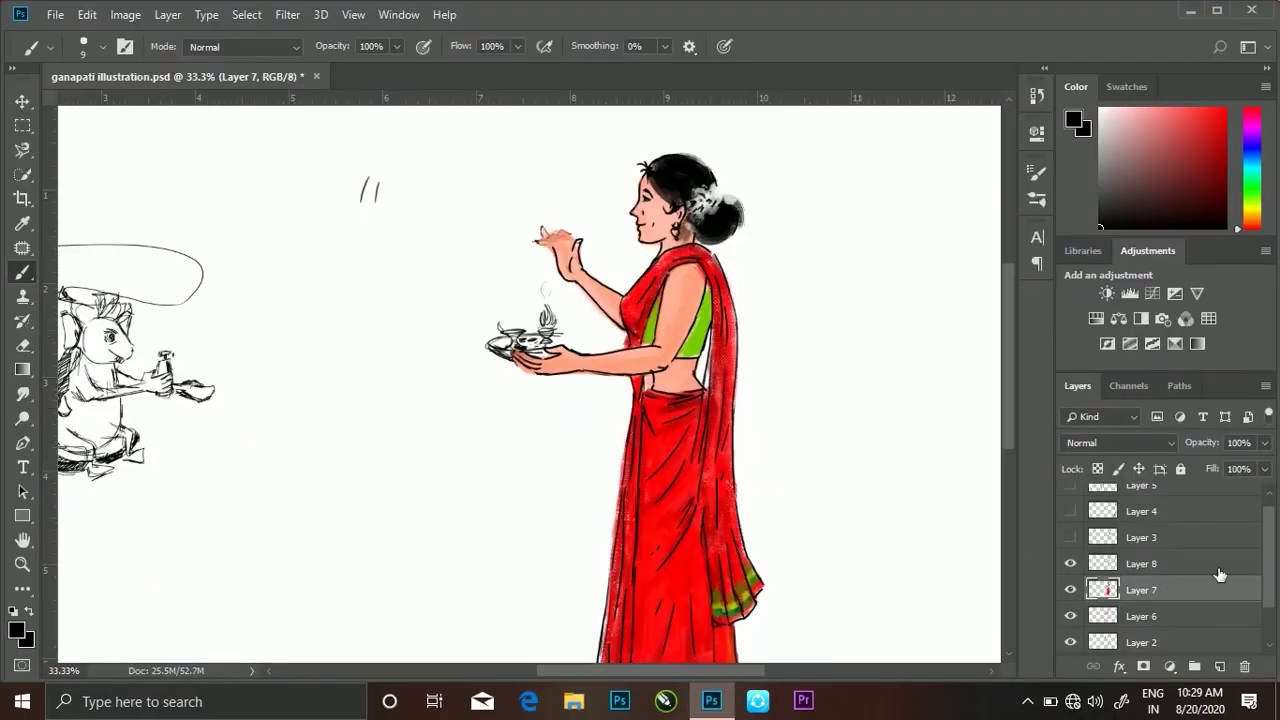
ctrl+click(670, 326)
key(ctrl+minus)
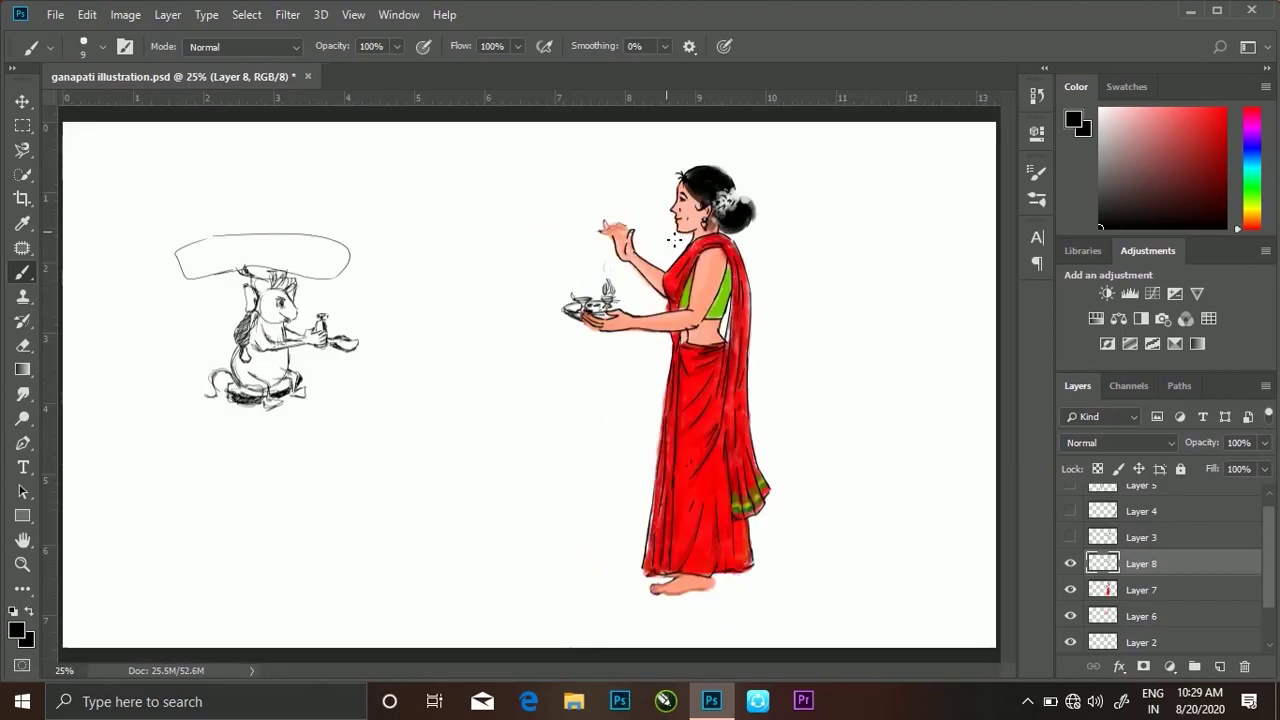
key(ctrl+plus)
click(1135, 585)
Set the brush size to 18 and try several shades of green
alt+click(806, 289)
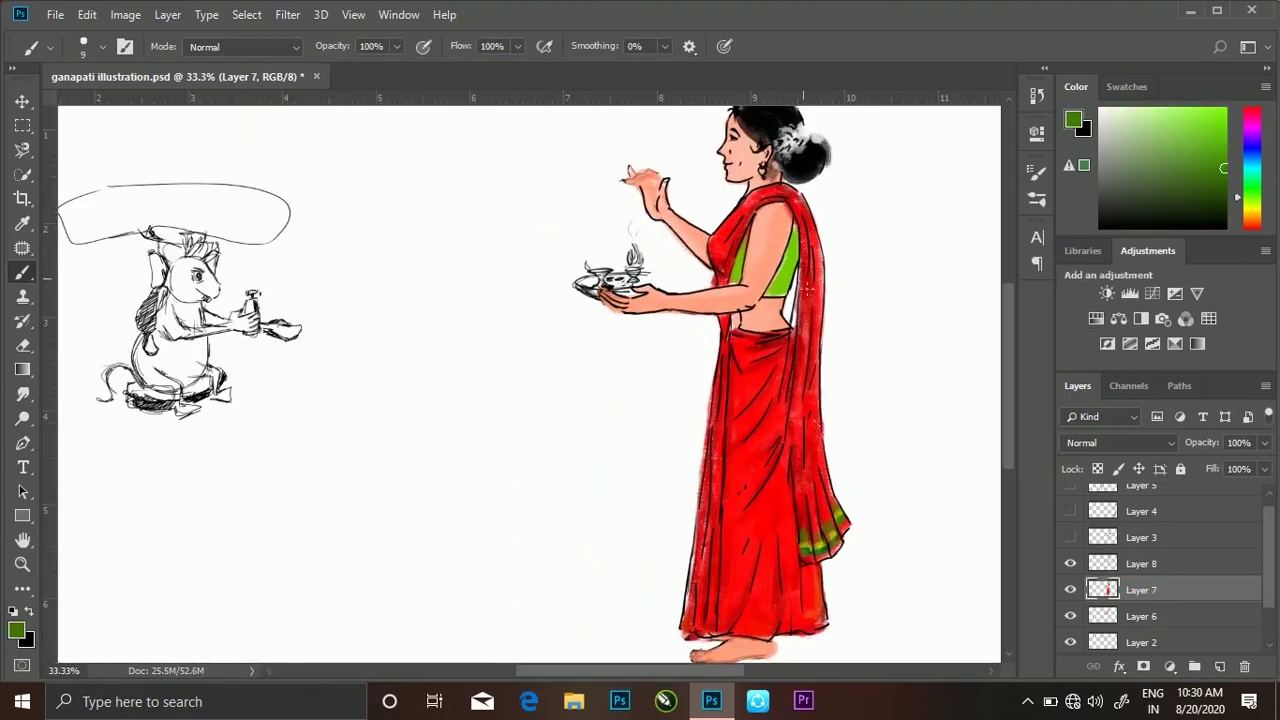
right_click(806, 289)
drag(118, 113, 126, 113)
key(Return)
alt+click(783, 255)
alt+click(739, 257)
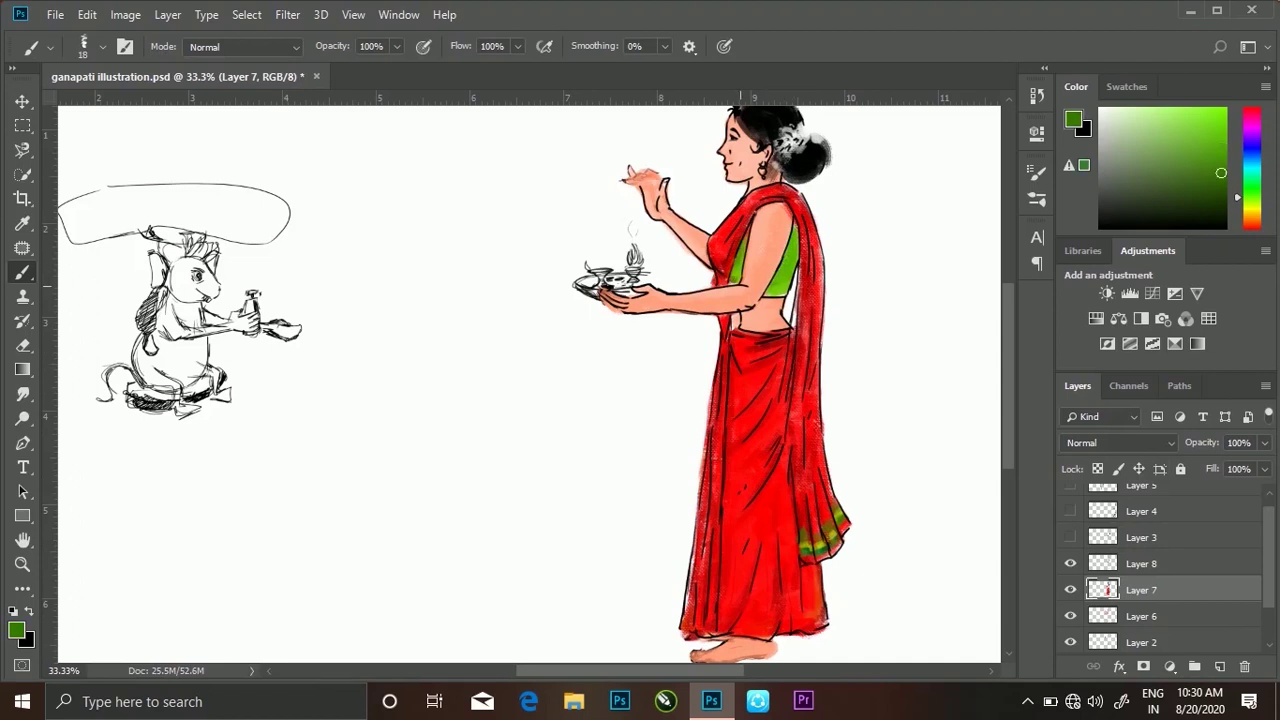
Shade the saree skirt and pallu folds with darker red strokes
alt+click(764, 410)
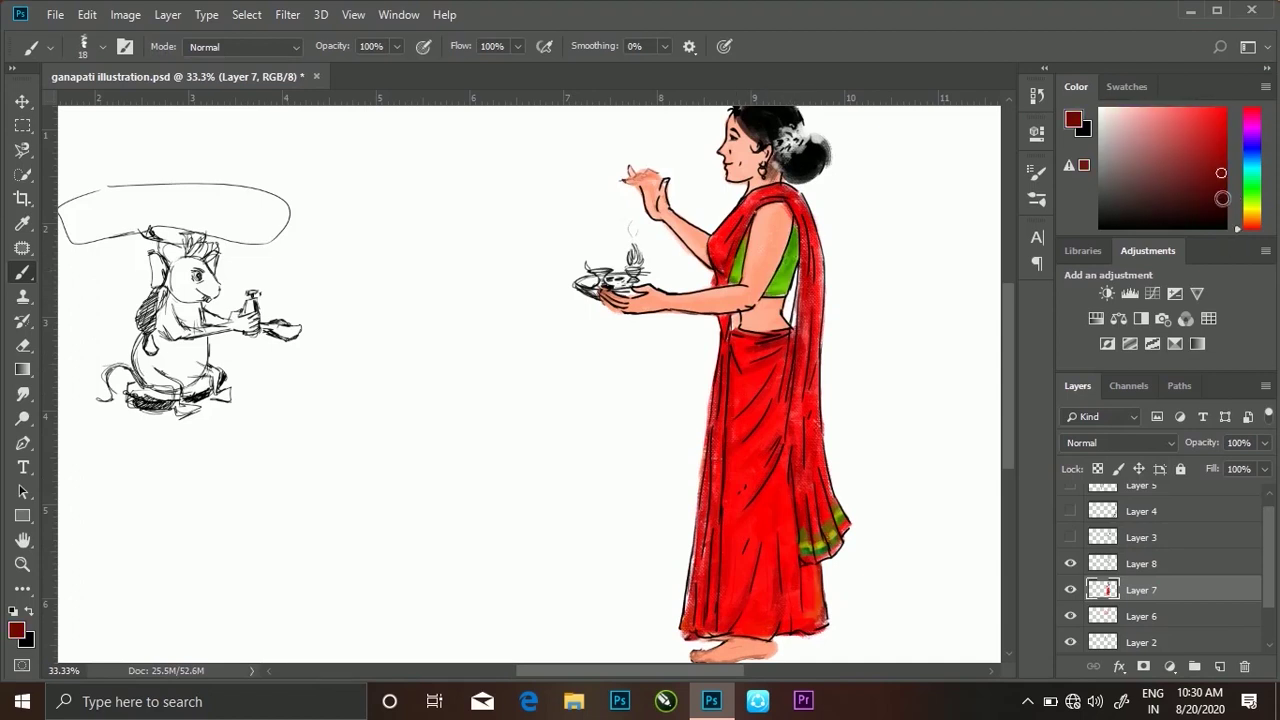
drag(750, 542, 752, 606)
drag(800, 566, 804, 616)
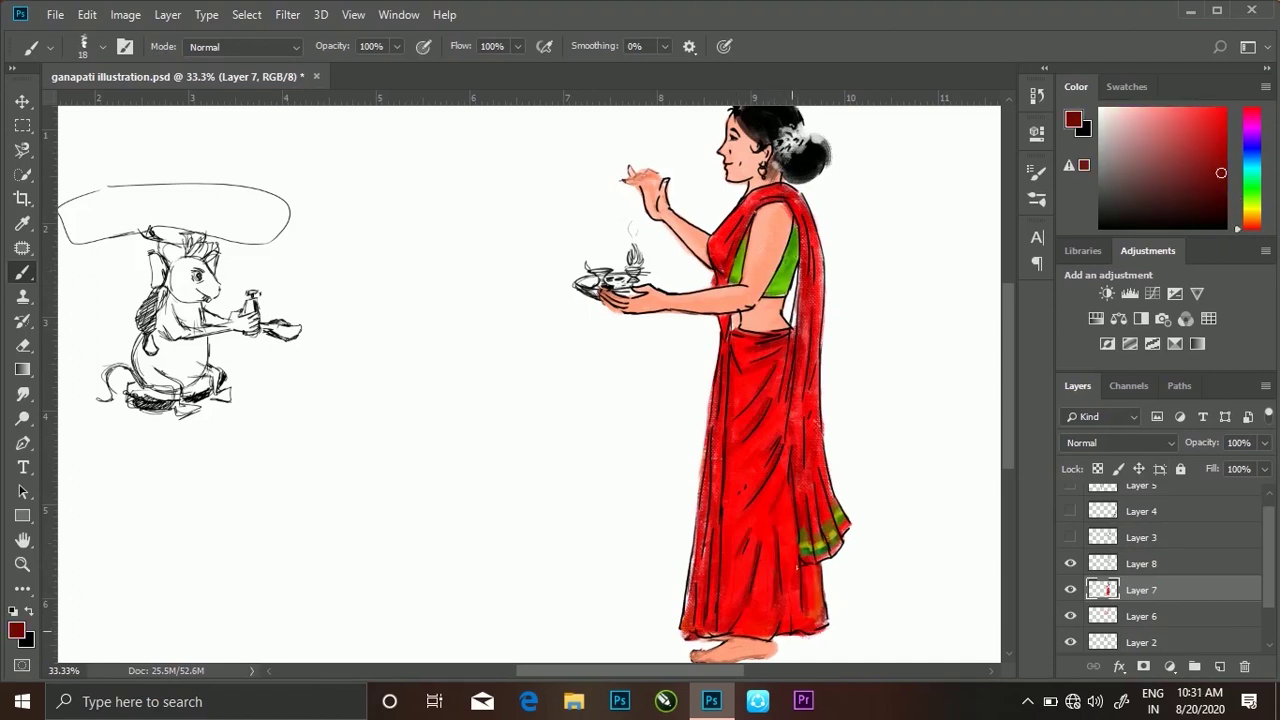
drag(715, 574, 716, 622)
drag(692, 500, 692, 618)
drag(717, 404, 717, 514)
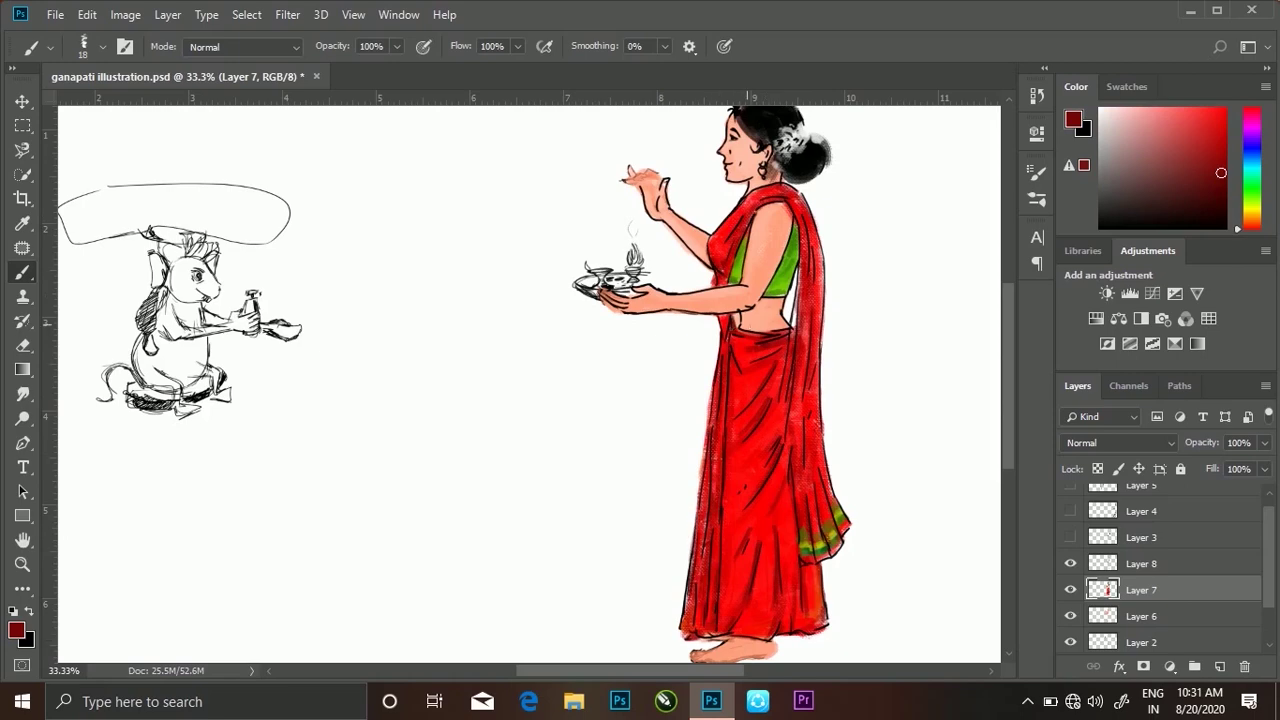
drag(798, 220, 802, 248)
drag(802, 300, 808, 382)
On Layer 8, reduce the brush to size 9 and sample black from the saree outline
key(alt+bracketright)
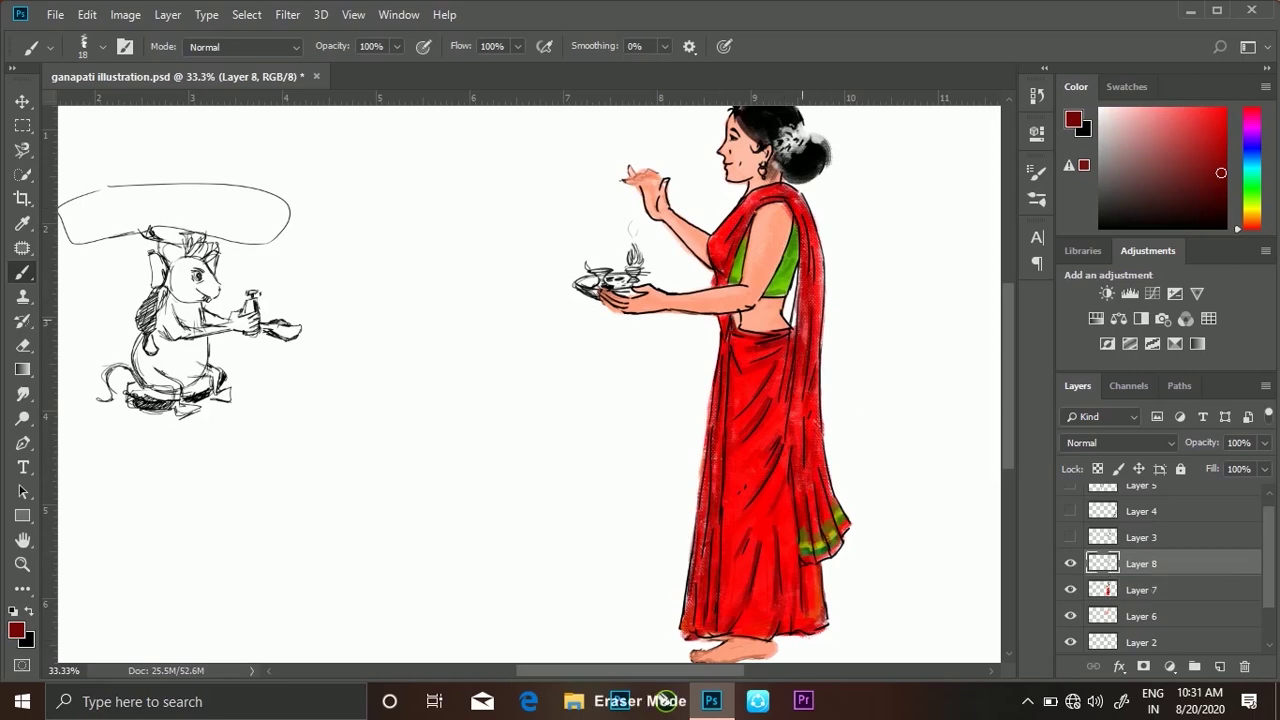
right_click(117, 112)
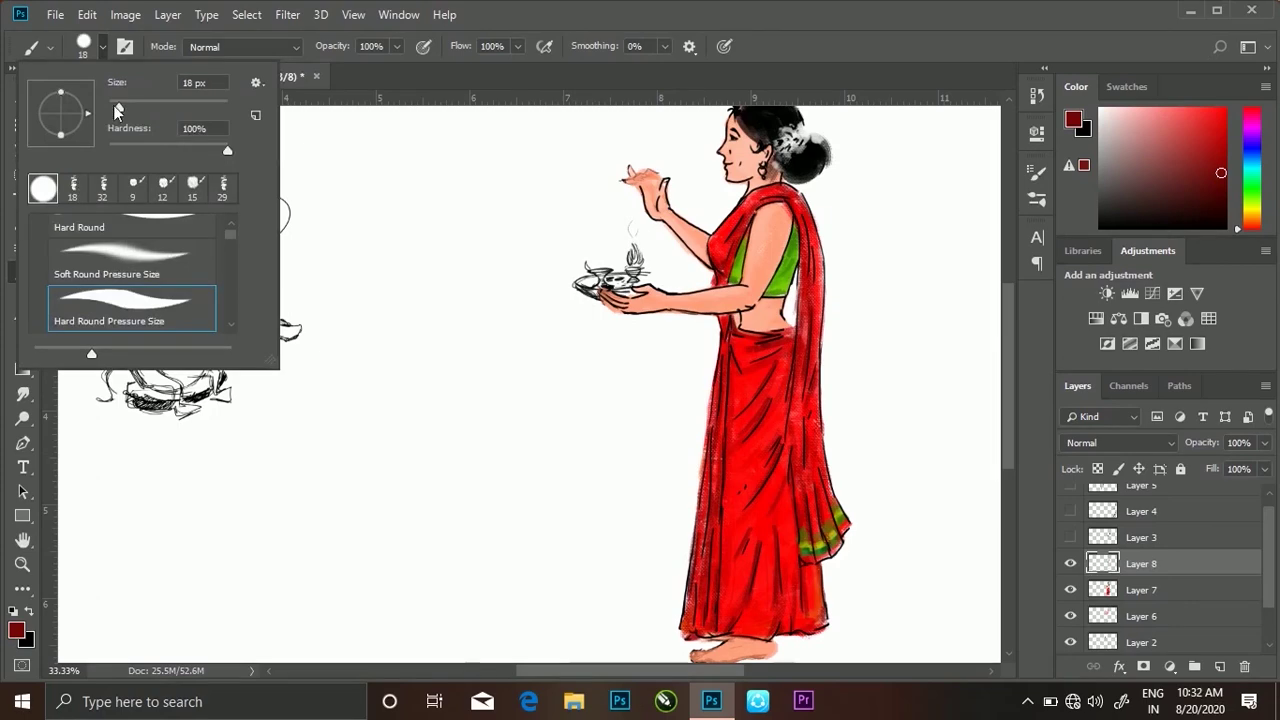
drag(124, 112, 115, 112)
key(Return)
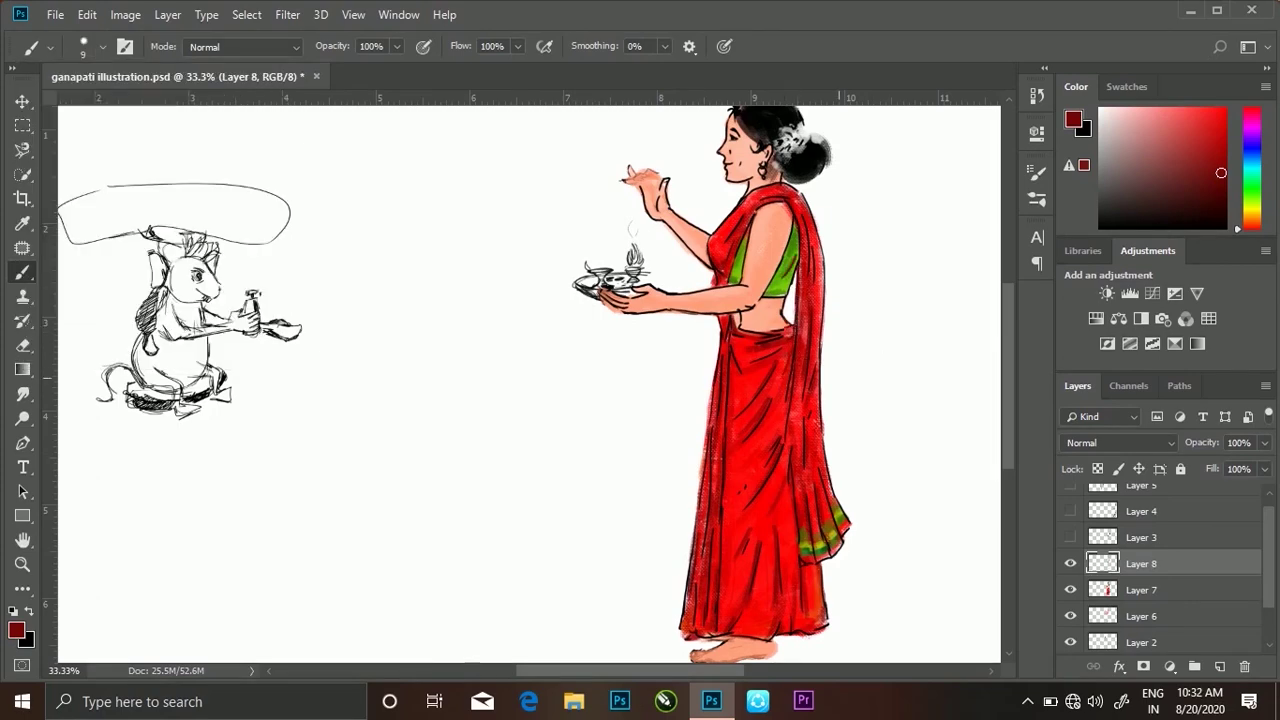
alt+click(747, 455)
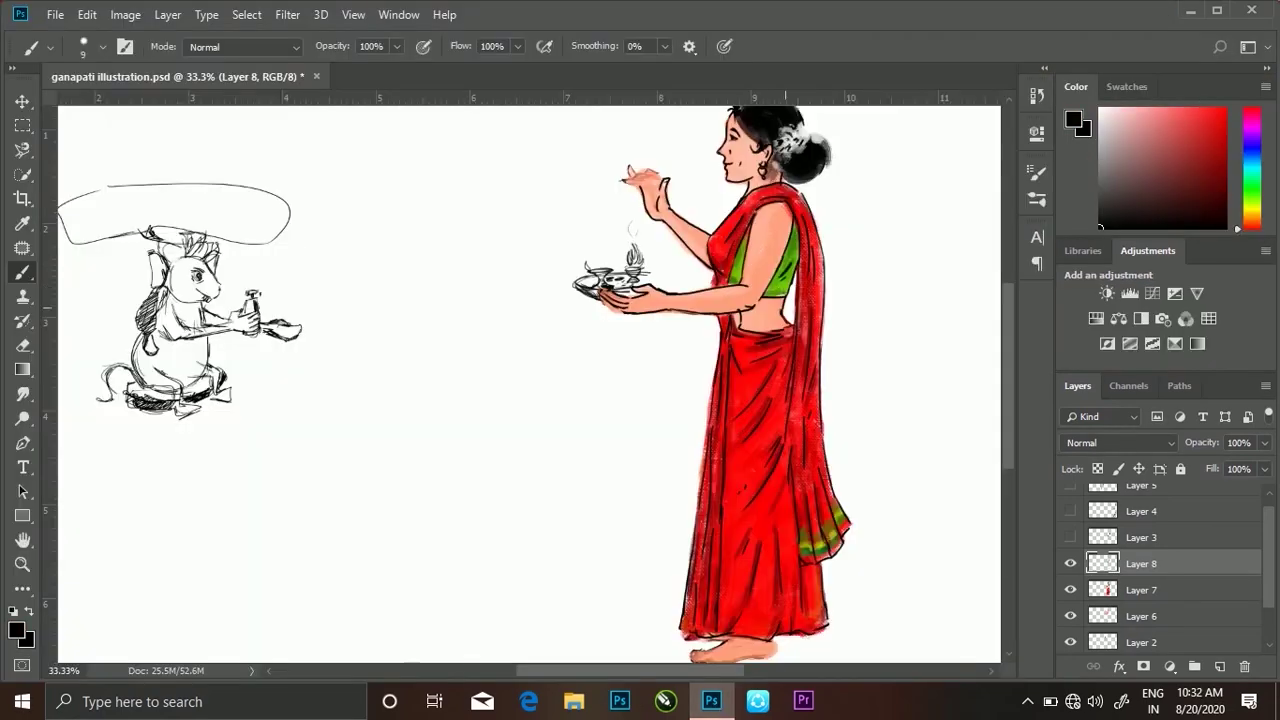
Switch between Layers 2, 6 and 7, then choose a light pink colour on Layer 8
scroll(735, 589, down, 2)
ctrl+click(735, 589)
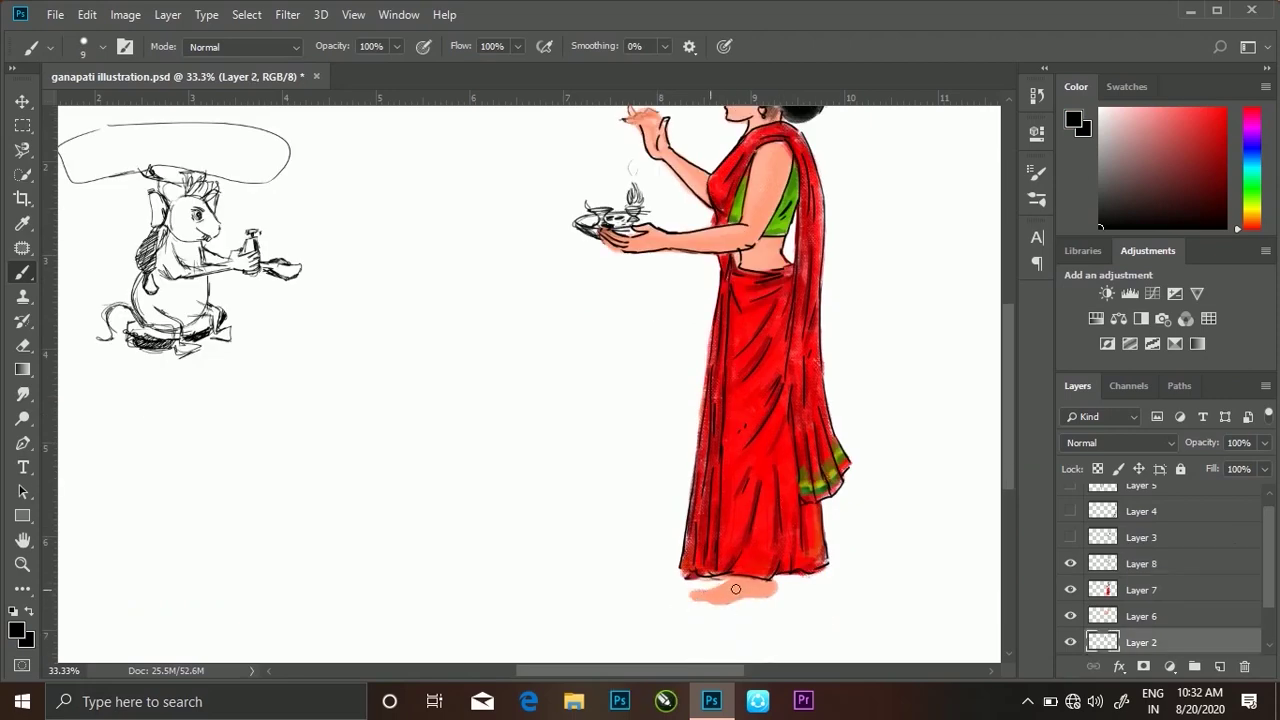
ctrl+click(760, 130)
scroll(760, 130, up, 3)
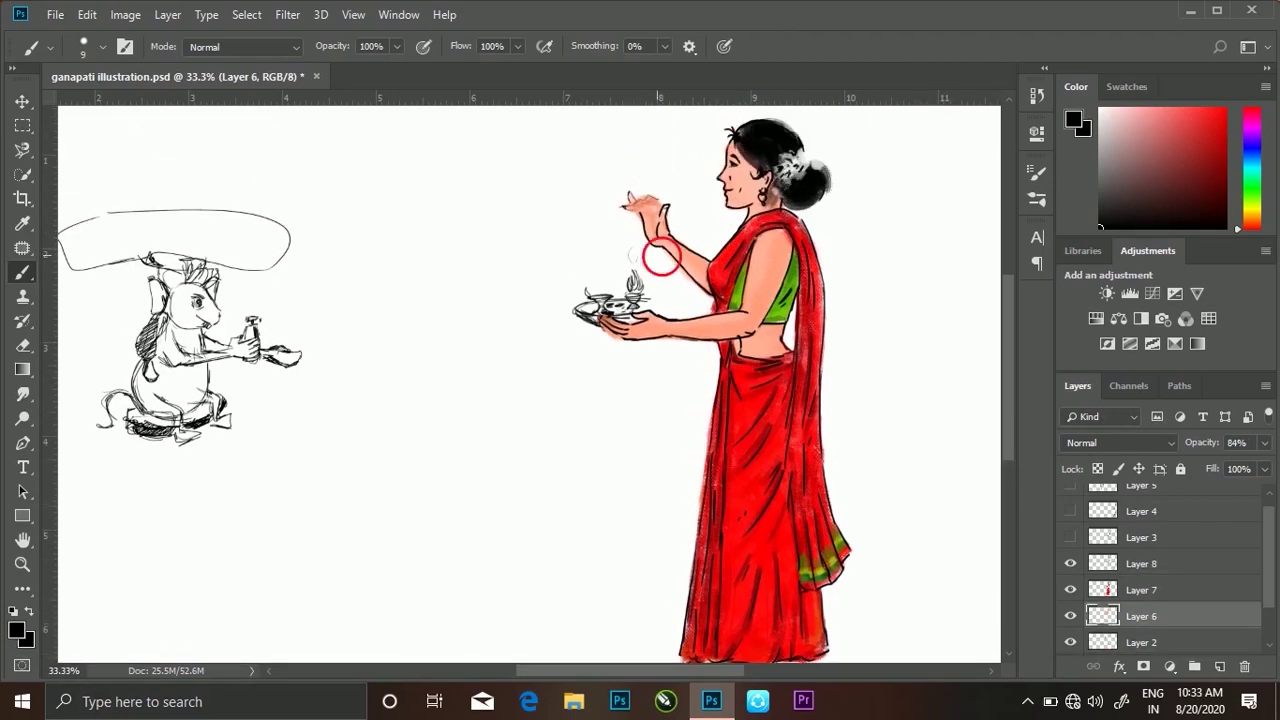
ctrl+click(742, 349)
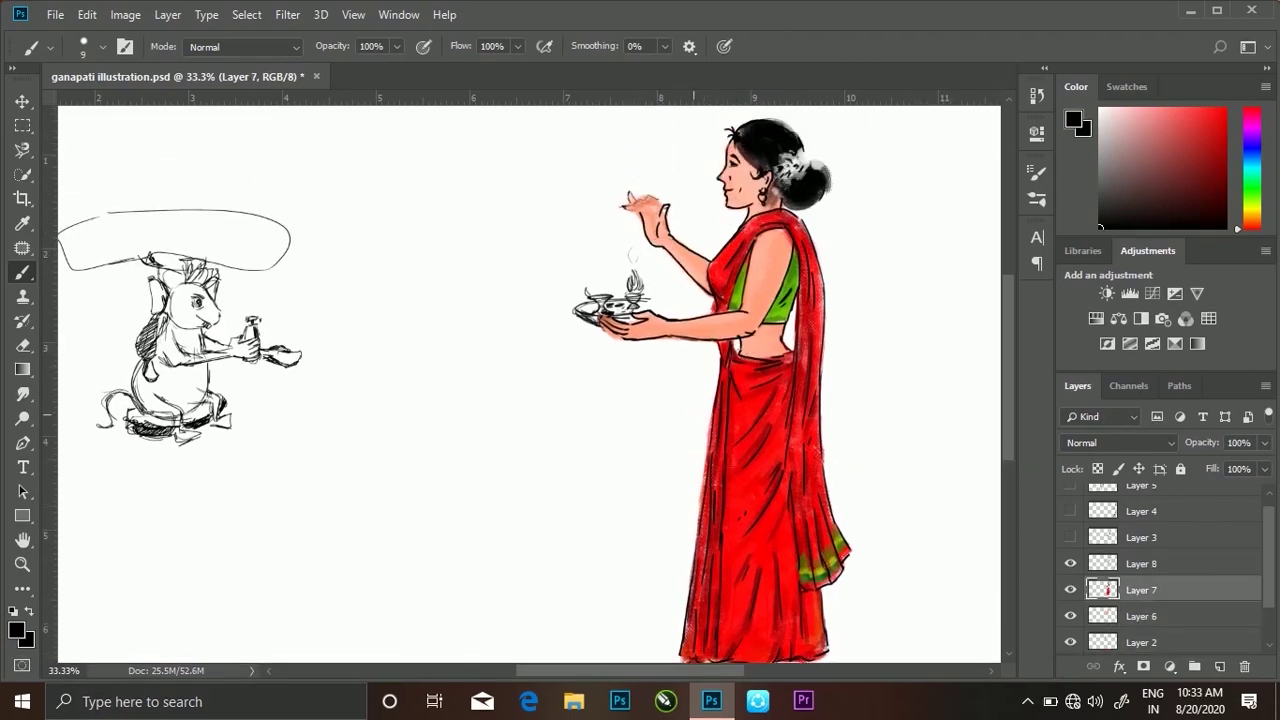
ctrl+click(618, 345)
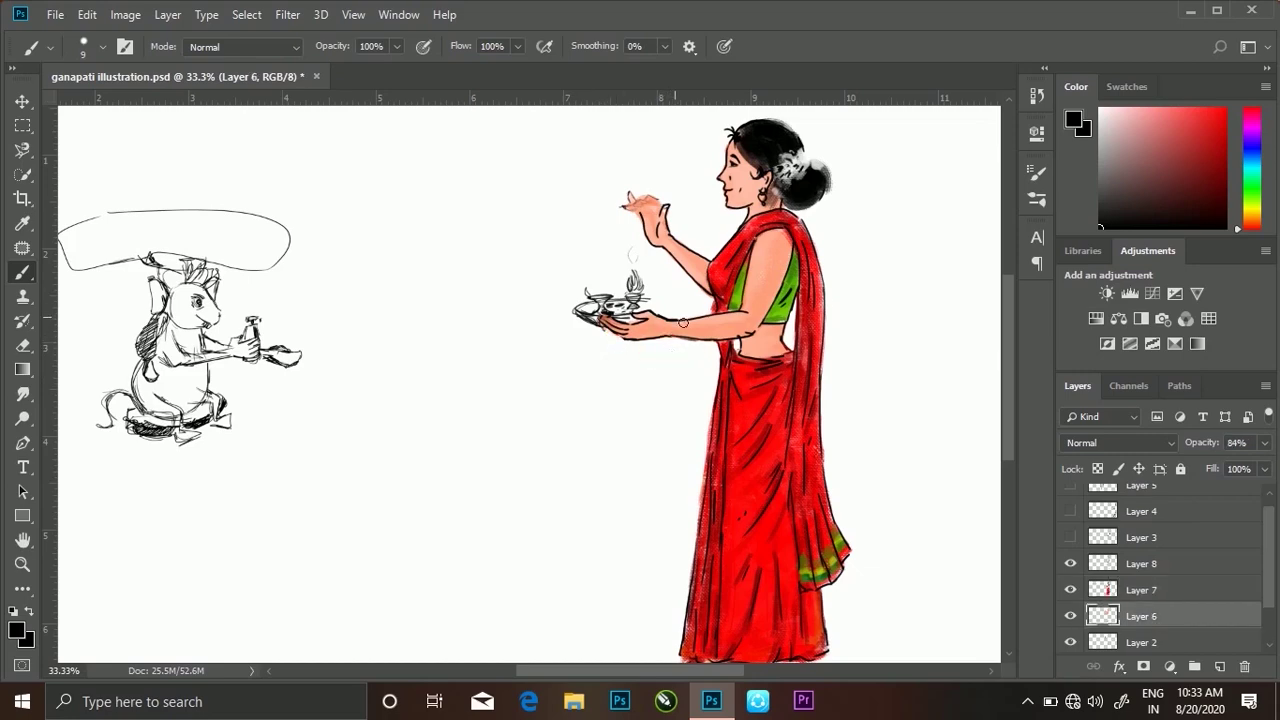
click(1200, 563)
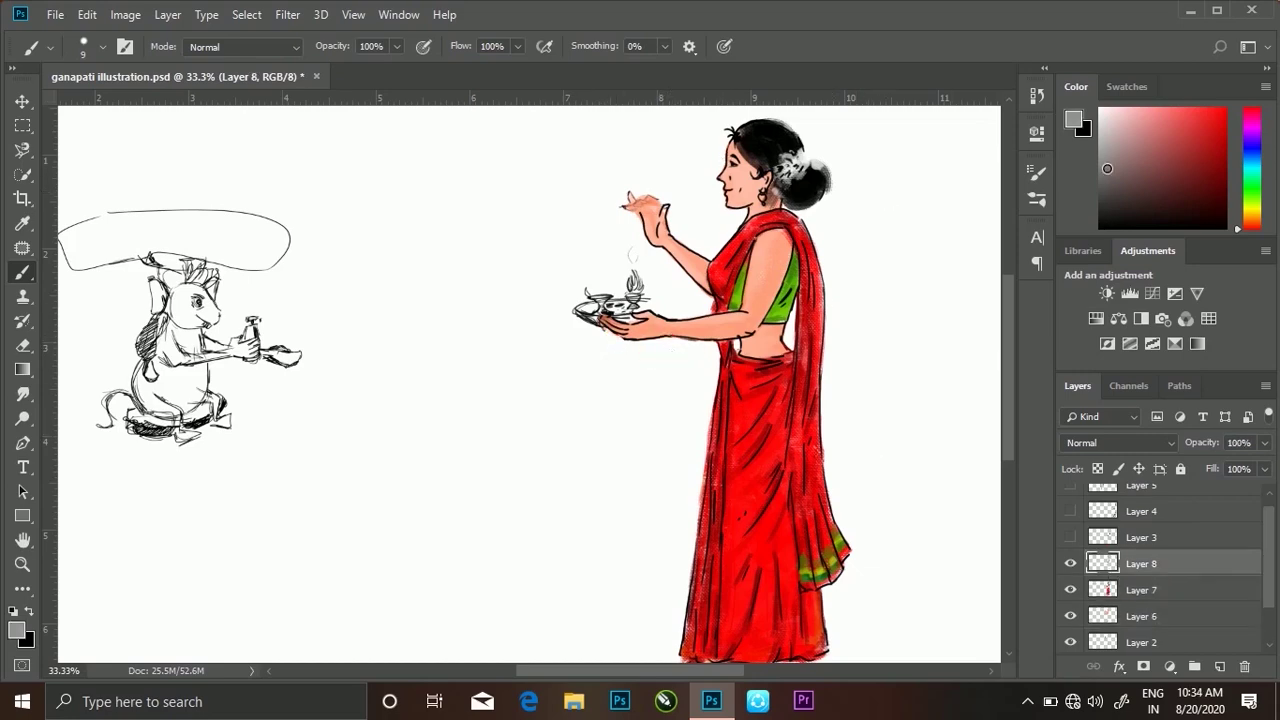
drag(1110, 125, 1117, 107)
click(102, 46)
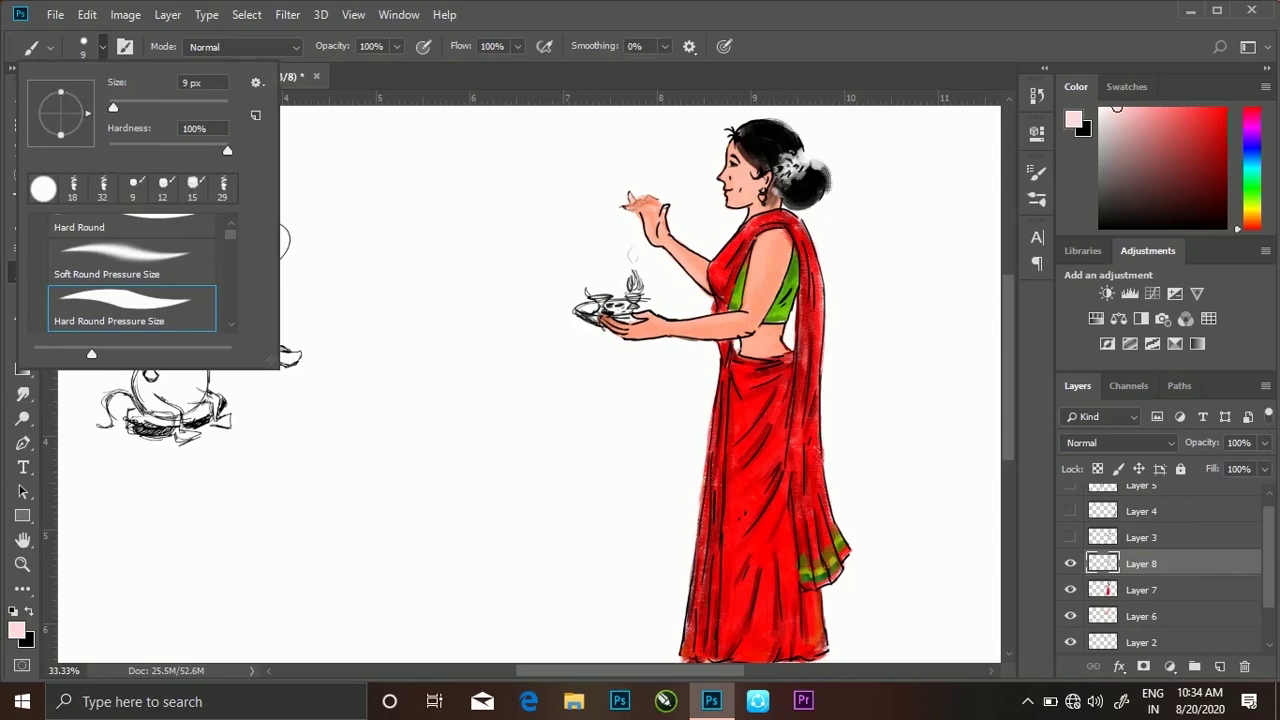
Paint light pink highlight streaks on the saree folds on Layer 8, then swap back to black
drag(756, 436, 746, 450)
drag(754, 510, 730, 538)
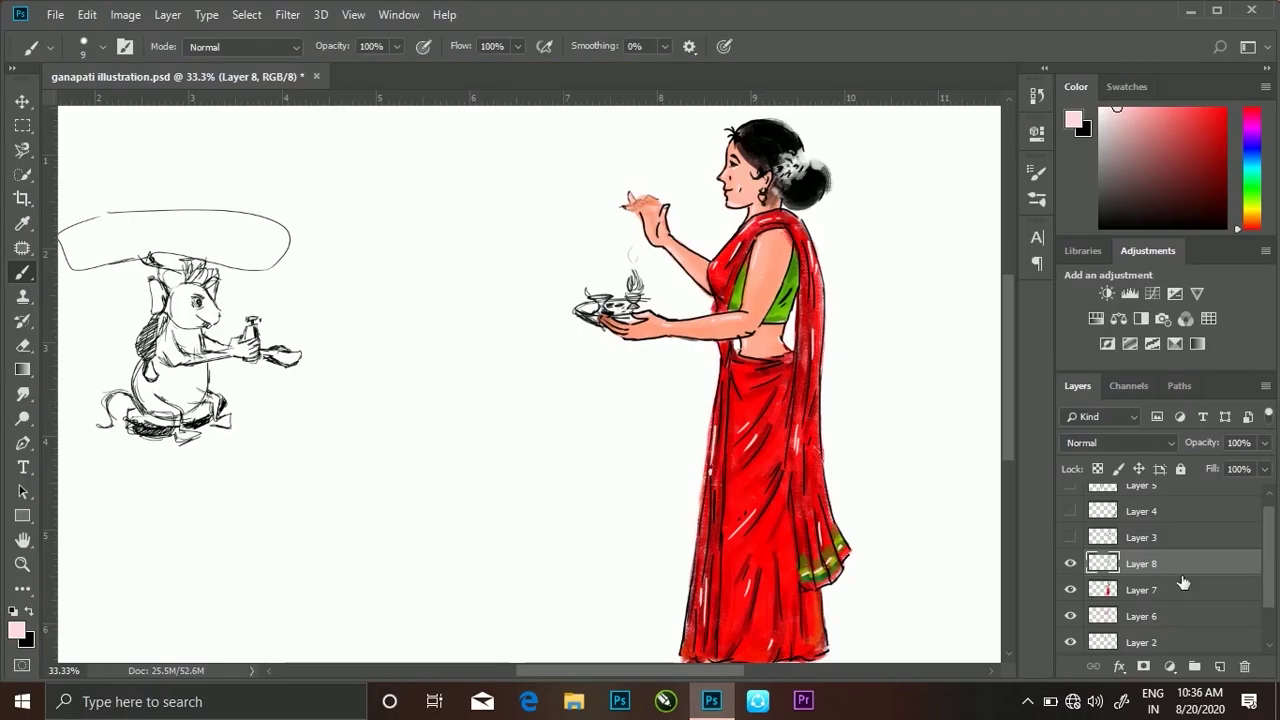
click(1180, 589)
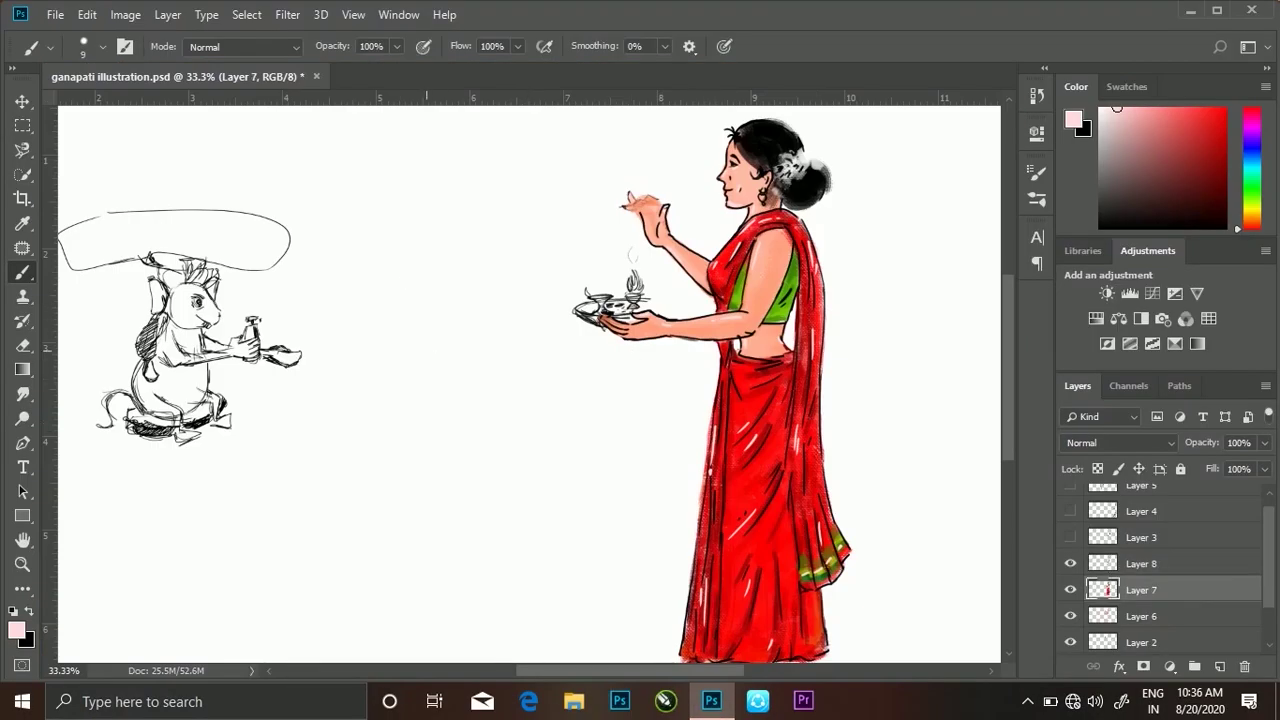
key(alt+bracketright)
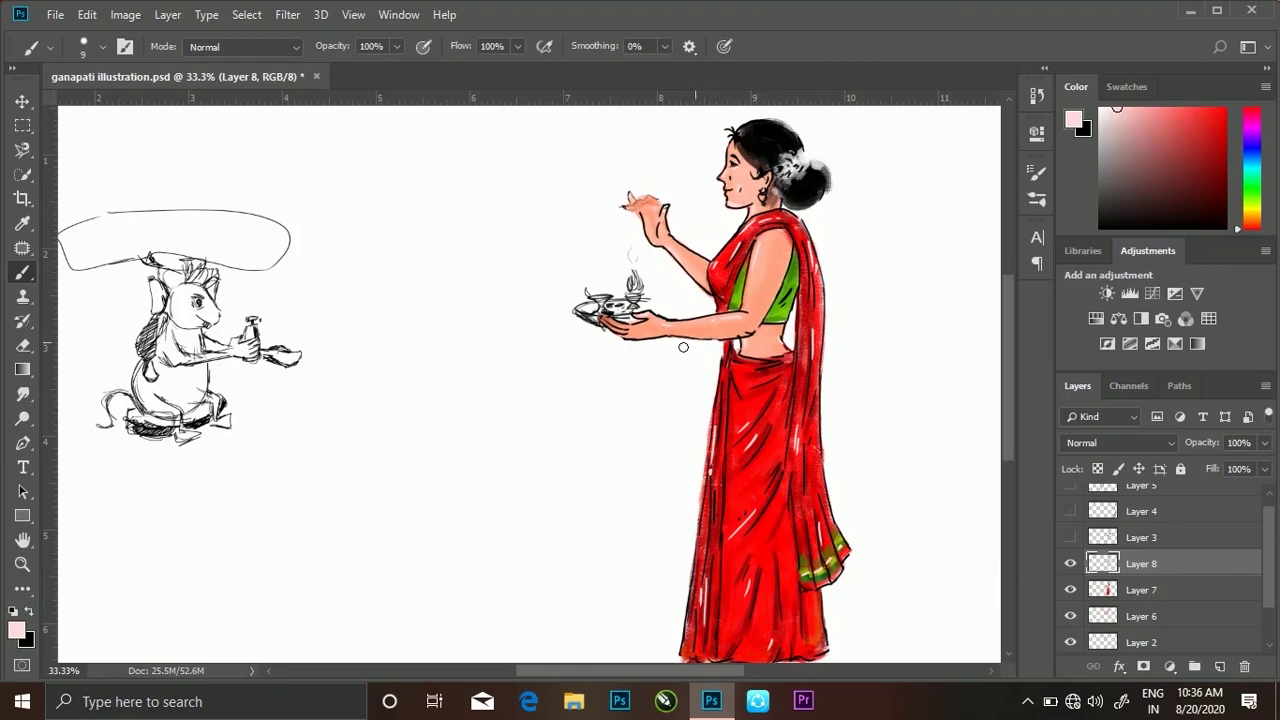
key(x)
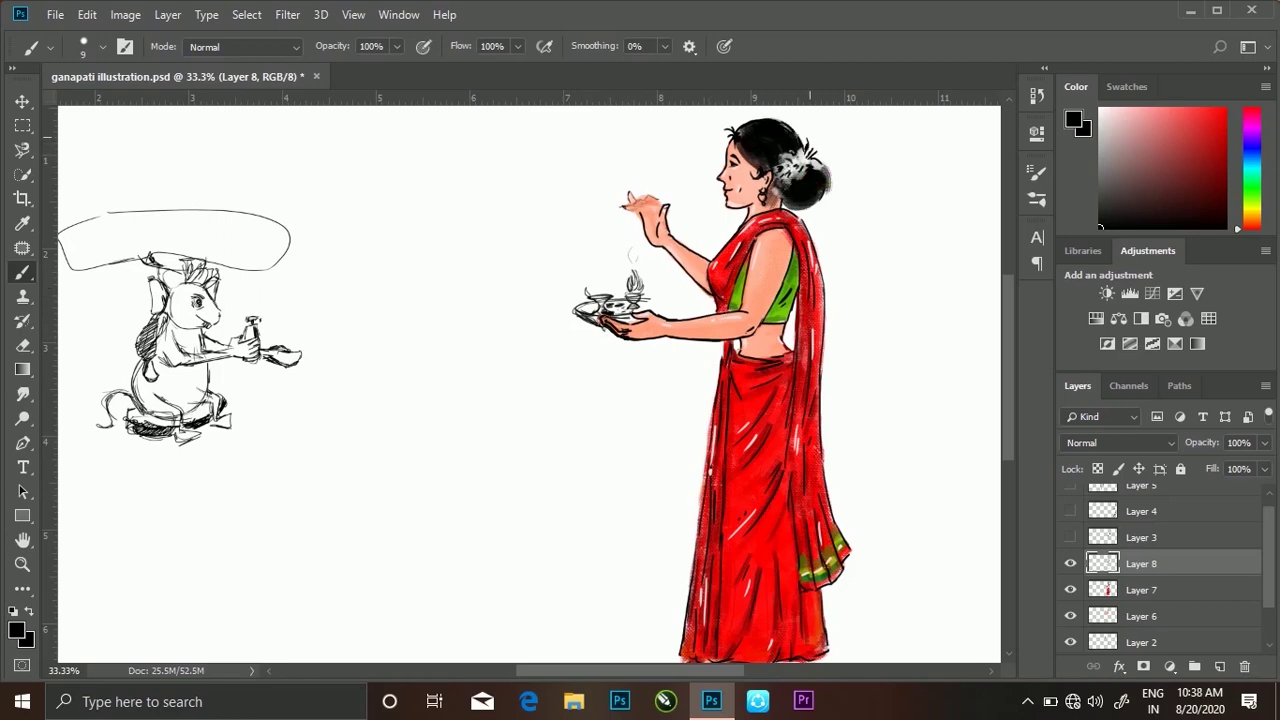
Outline the woman's bare feet in black and erase part of their bottom outline
key(x)
scroll(1006, 345, down, 2)
key(x)
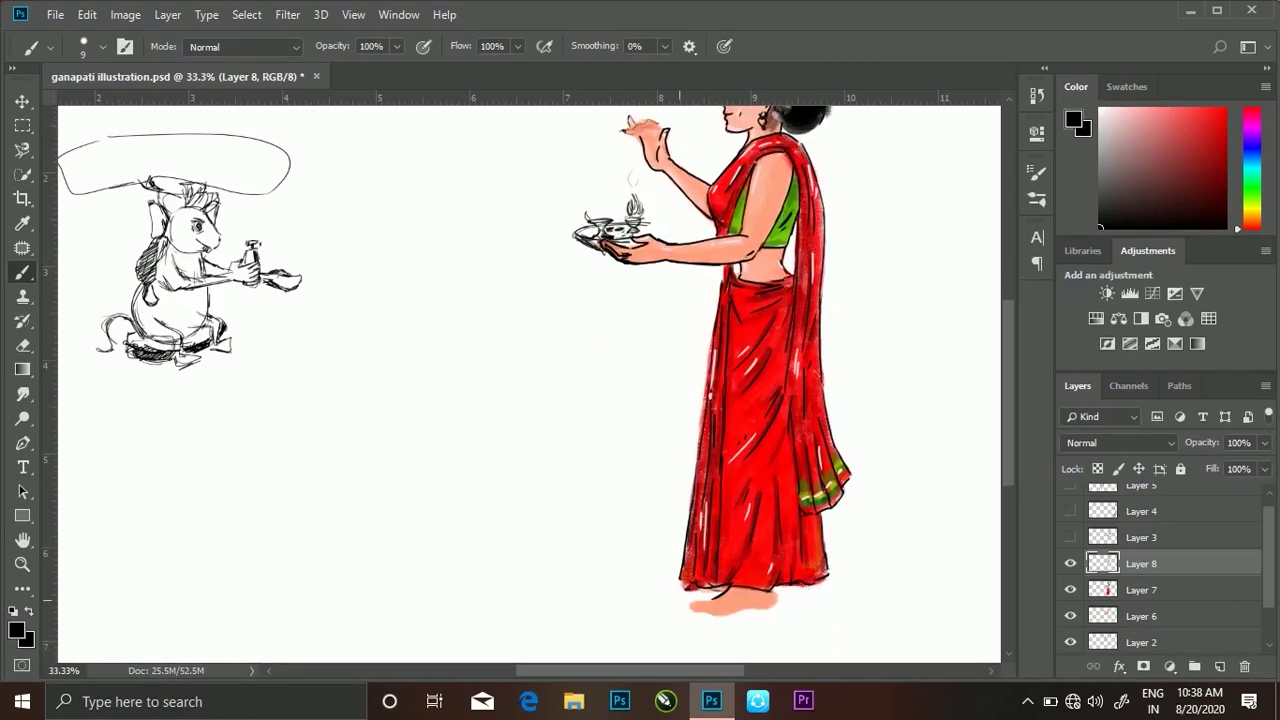
drag(752, 614, 694, 602)
drag(700, 610, 762, 609)
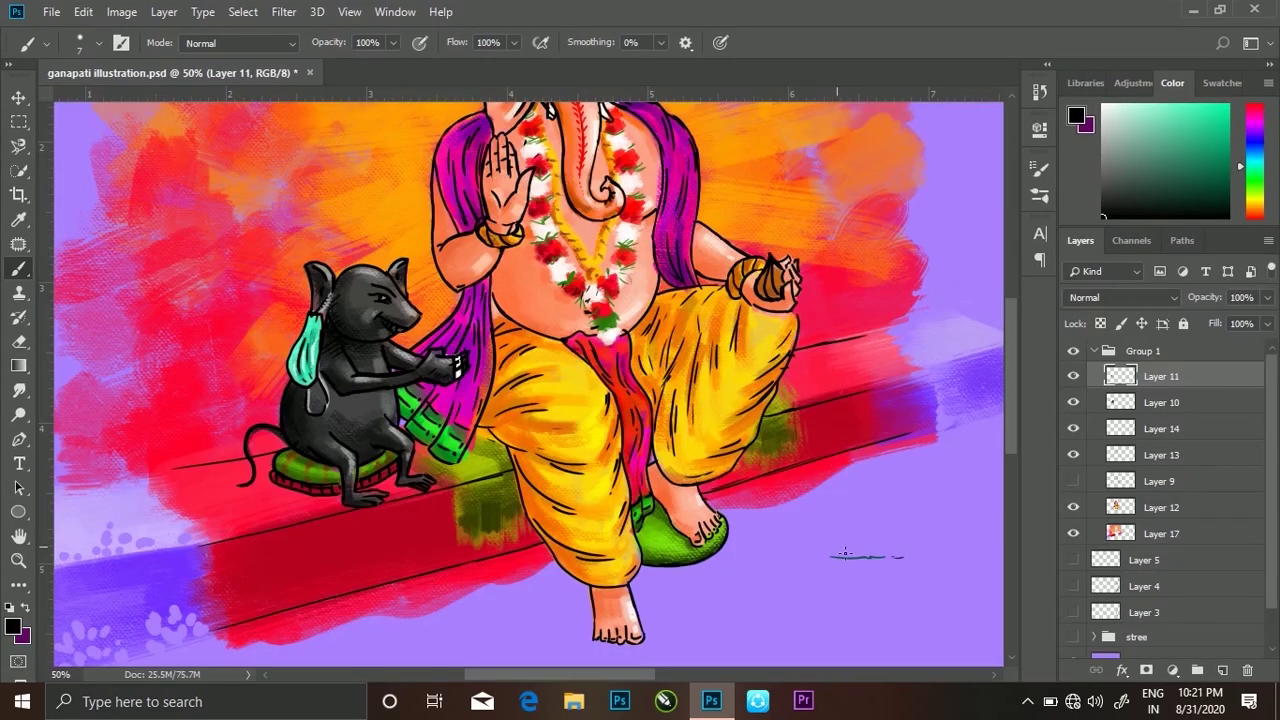
Add black line strokes along the lower saree
mouse_move(845, 552)
mouse_down()
mouse_move(922, 546)
mouse_move(930, 558)
mouse_up()
mouse_move(885, 516)
mouse_down()
mouse_move(860, 558)
mouse_move(892, 530)
mouse_move(881, 558)
mouse_up()
drag(894, 519, 906, 540)
mouse_move(884, 519)
mouse_down()
mouse_move(852, 531)
mouse_move(936, 532)
mouse_move(938, 498)
mouse_up()
Hide the Ganesha paint and line-art layers, select Layer 11, and undo stray marks
drag(1073, 507, 1073, 533)
click(1120, 351)
click(1094, 350)
click(1094, 350)
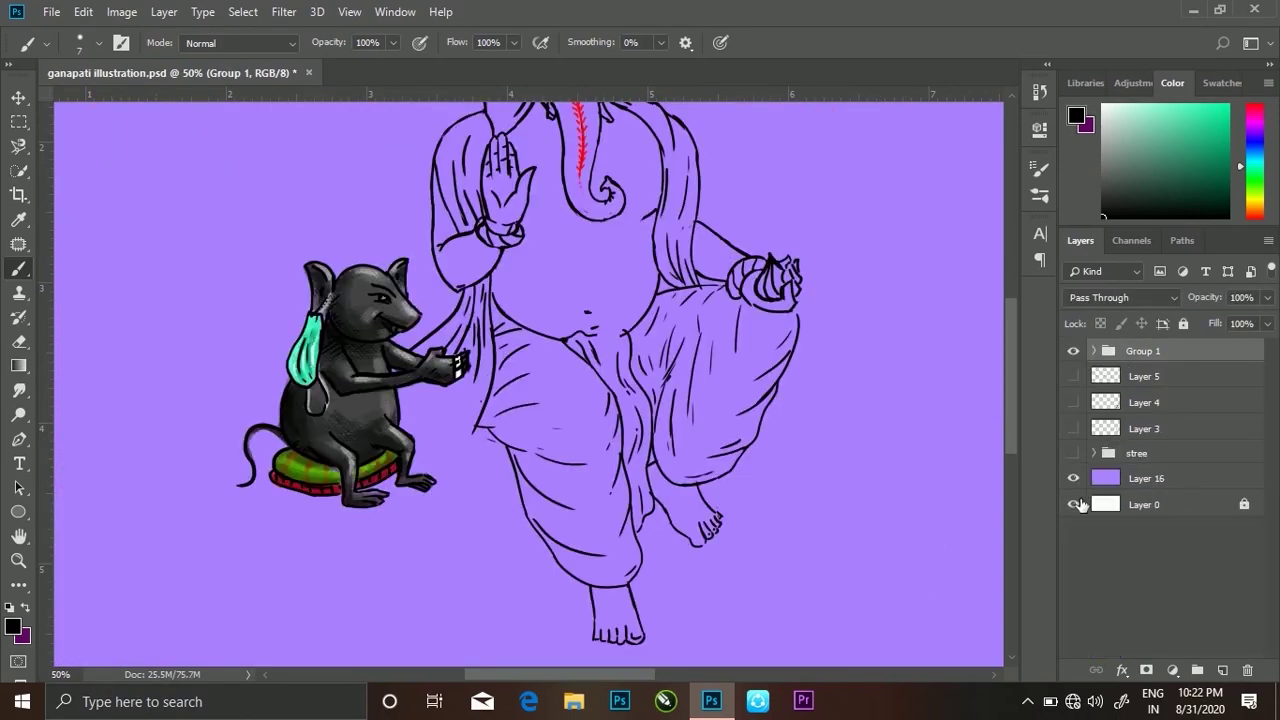
click(1094, 350)
click(1073, 402)
click(1073, 454)
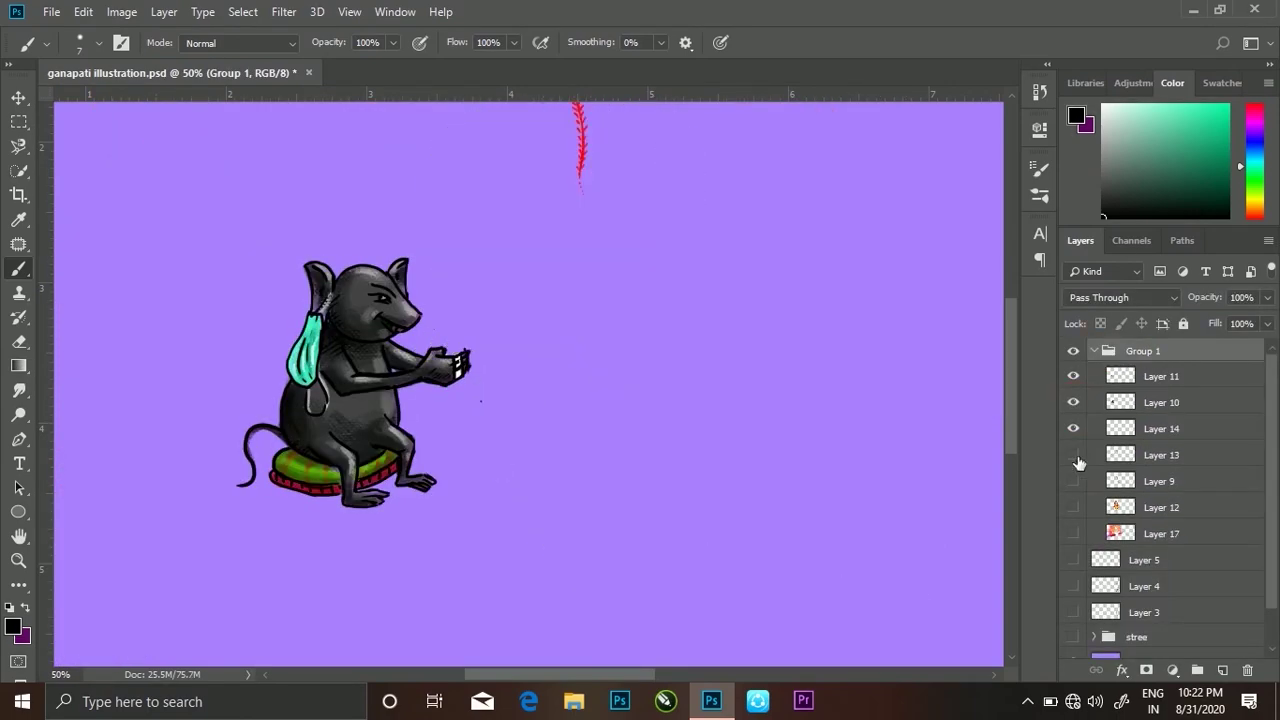
click(1090, 378)
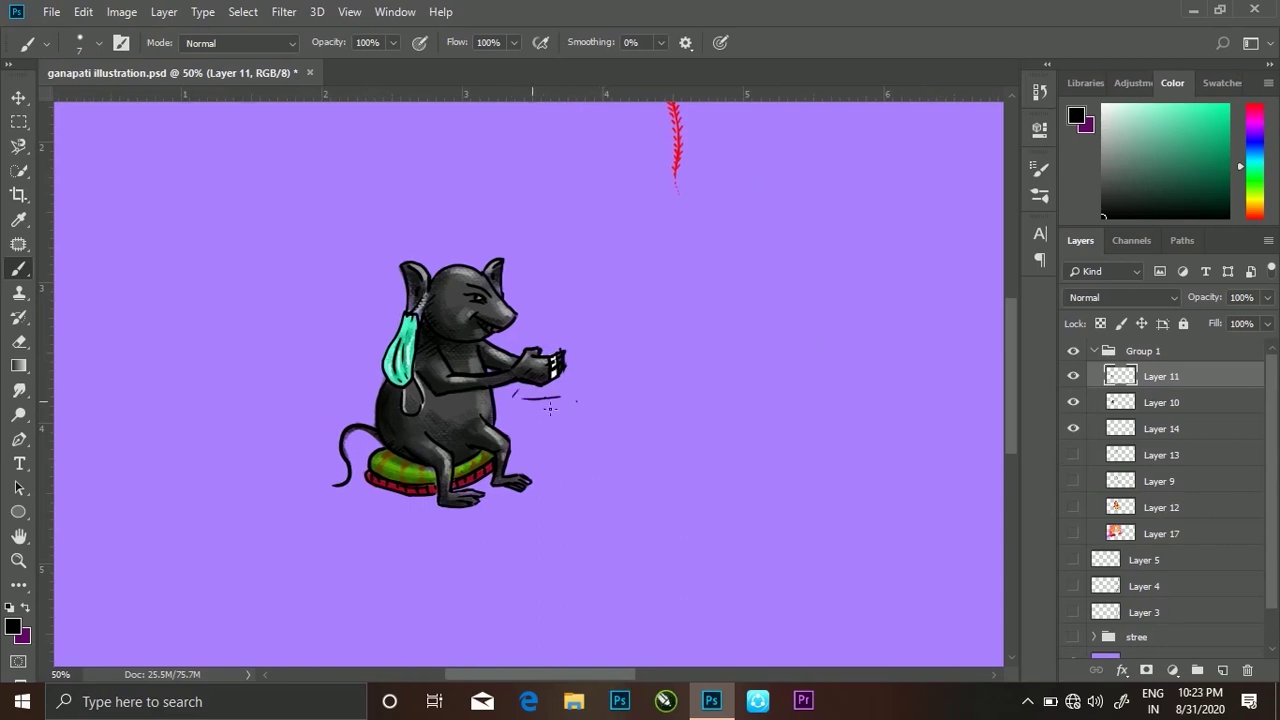
key(ctrl+z)
Sketch the bag's rim, left and right sides, and an inner fold beside the rat's hands
drag(514, 390, 562, 402)
drag(568, 405, 600, 398)
drag(514, 392, 520, 470)
drag(604, 392, 600, 462)
drag(588, 404, 597, 478)
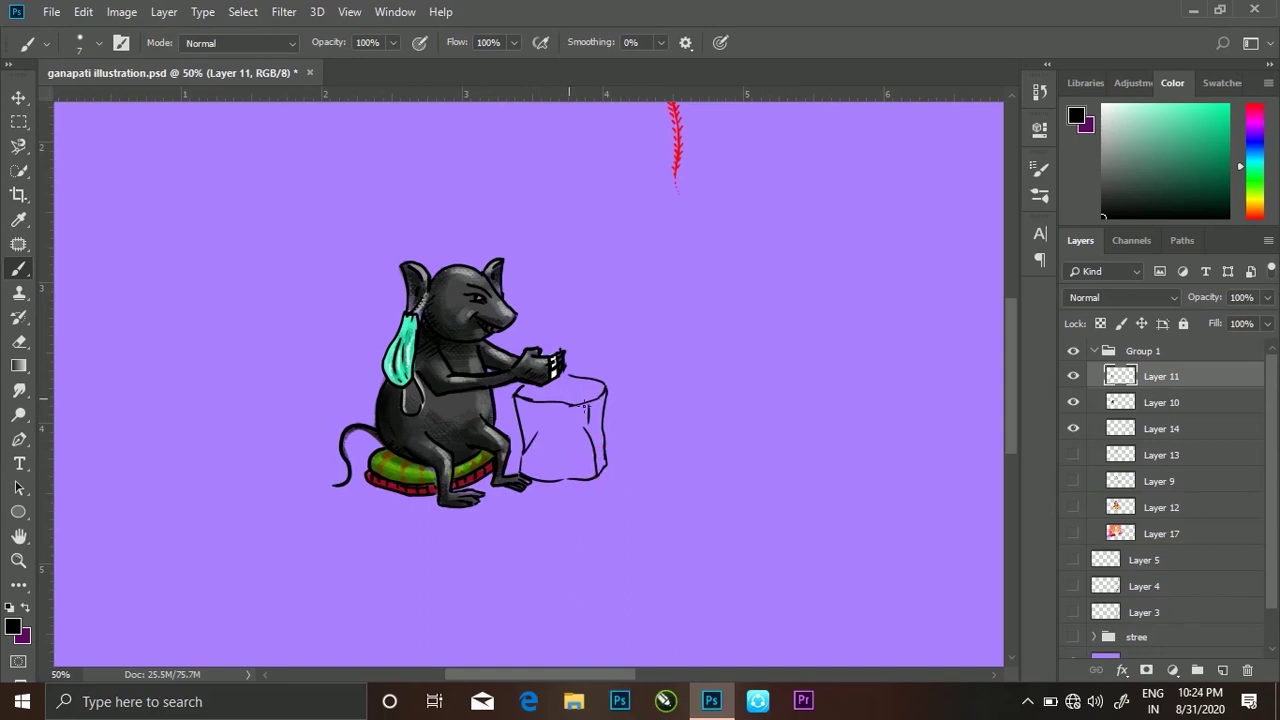
Draw a tied knot with small curls at the top of the bag
drag(592, 396, 564, 390)
drag(578, 392, 606, 352)
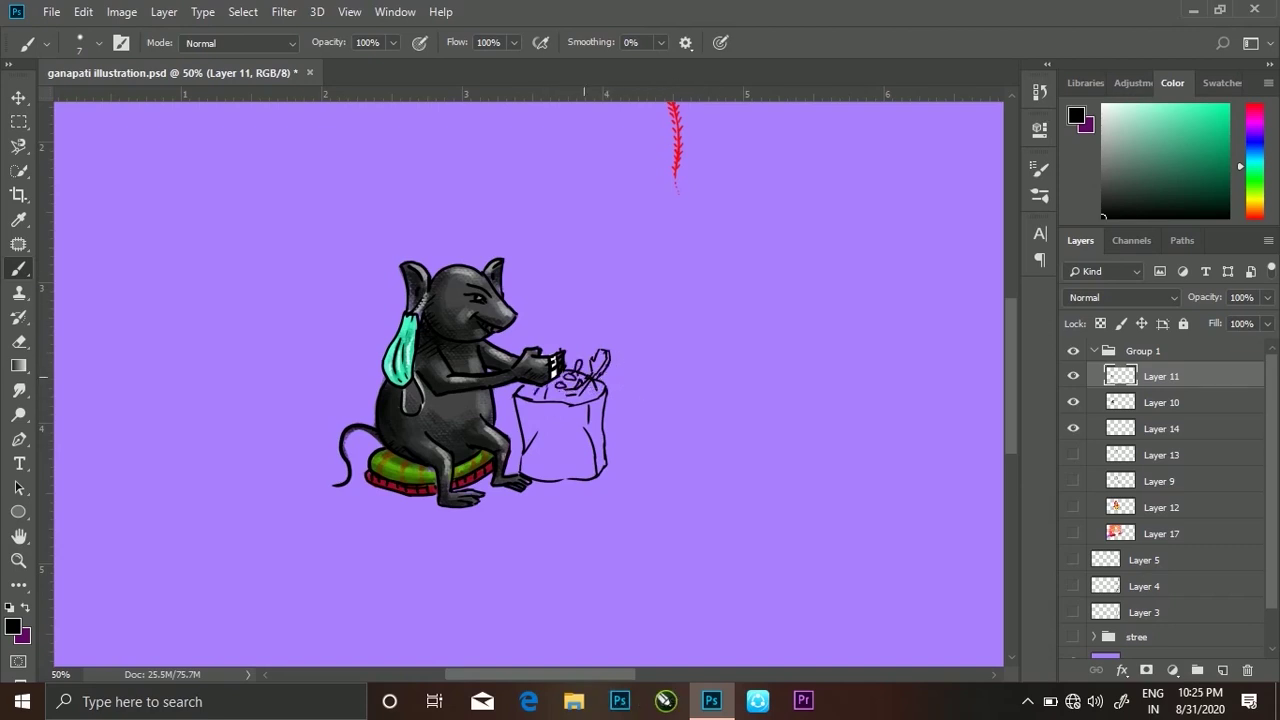
key(ctrl+z)
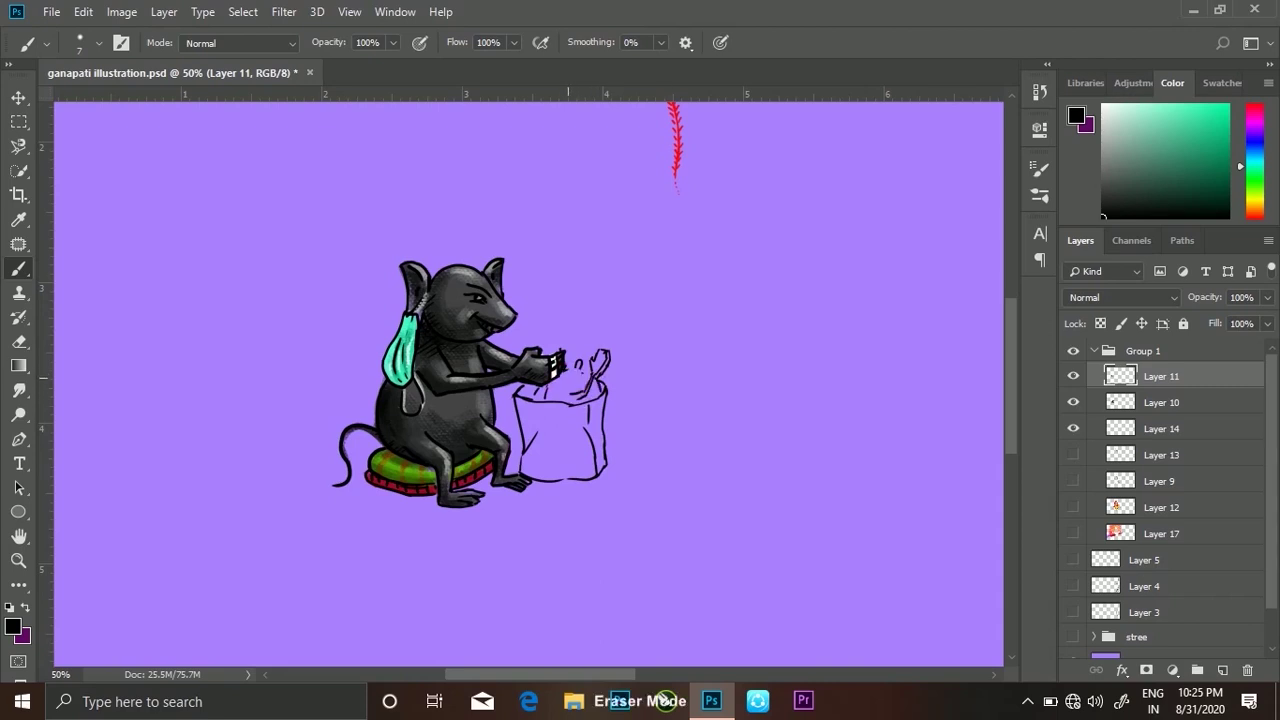
mouse_move(580, 370)
mouse_down()
mouse_move(560, 392)
mouse_move(583, 375)
mouse_move(570, 386)
mouse_up()
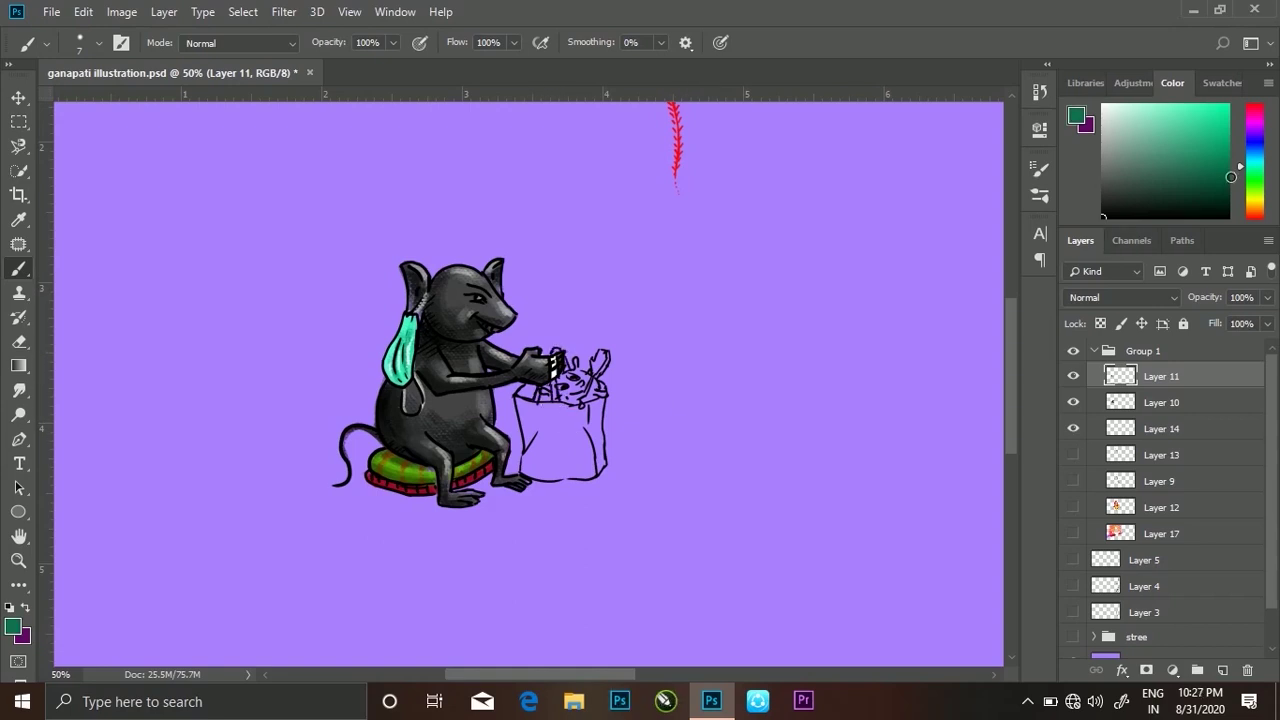
Fill the small figure in the bag with teal on Layer 10
drag(1181, 151, 1222, 168)
click(1161, 402)
mouse_move(566, 378)
mouse_down()
mouse_move(586, 390)
mouse_move(602, 358)
mouse_move(580, 400)
mouse_move(592, 408)
mouse_up()
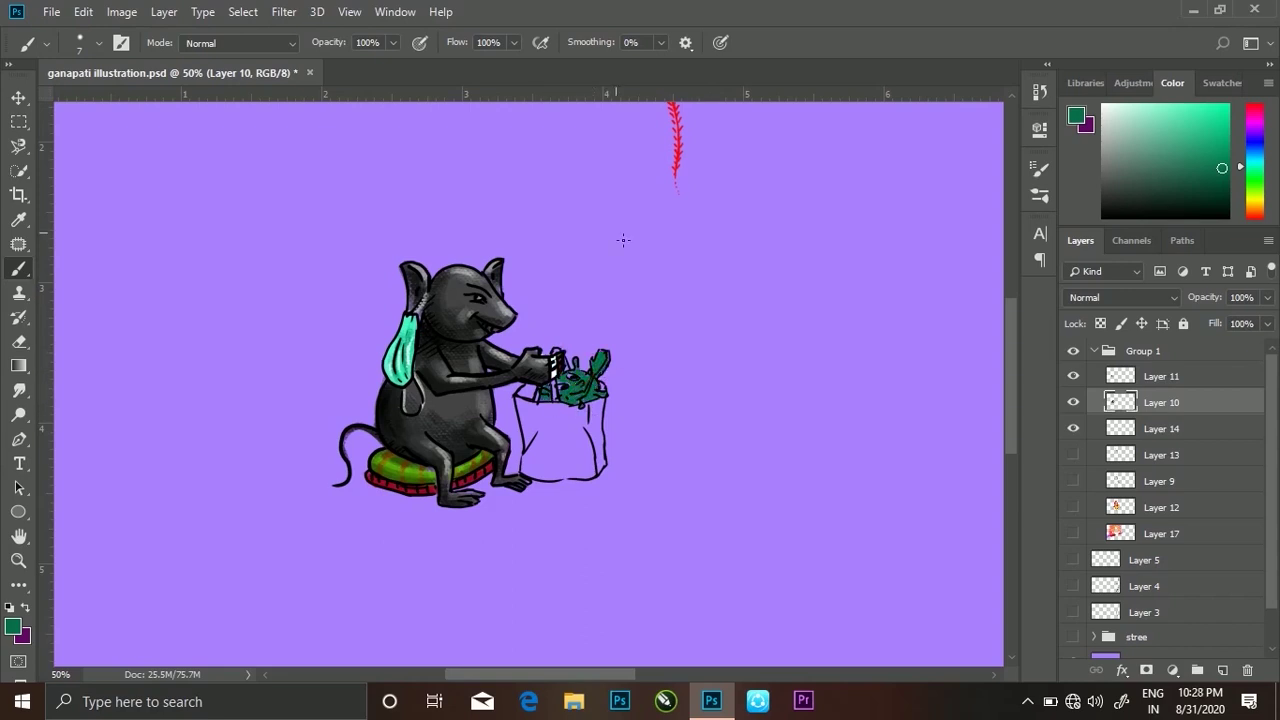
key(ctrl+plus)
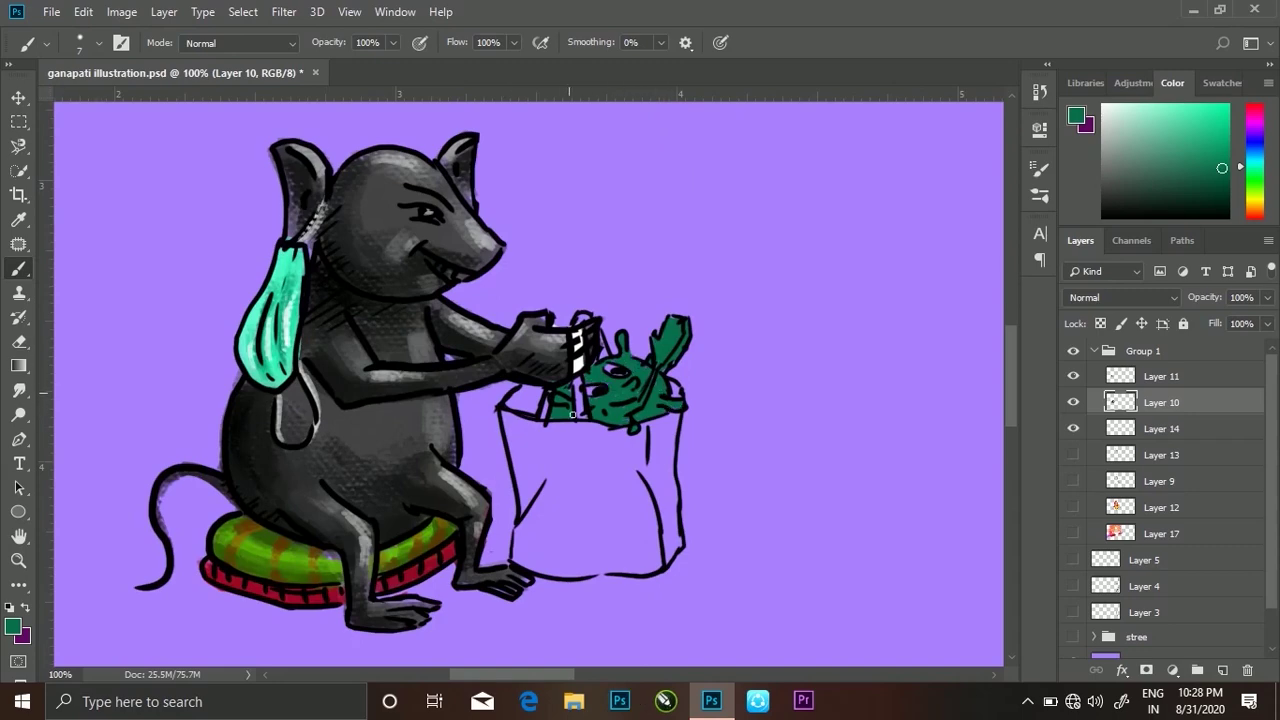
alt+click(684, 396)
key(bracketright)
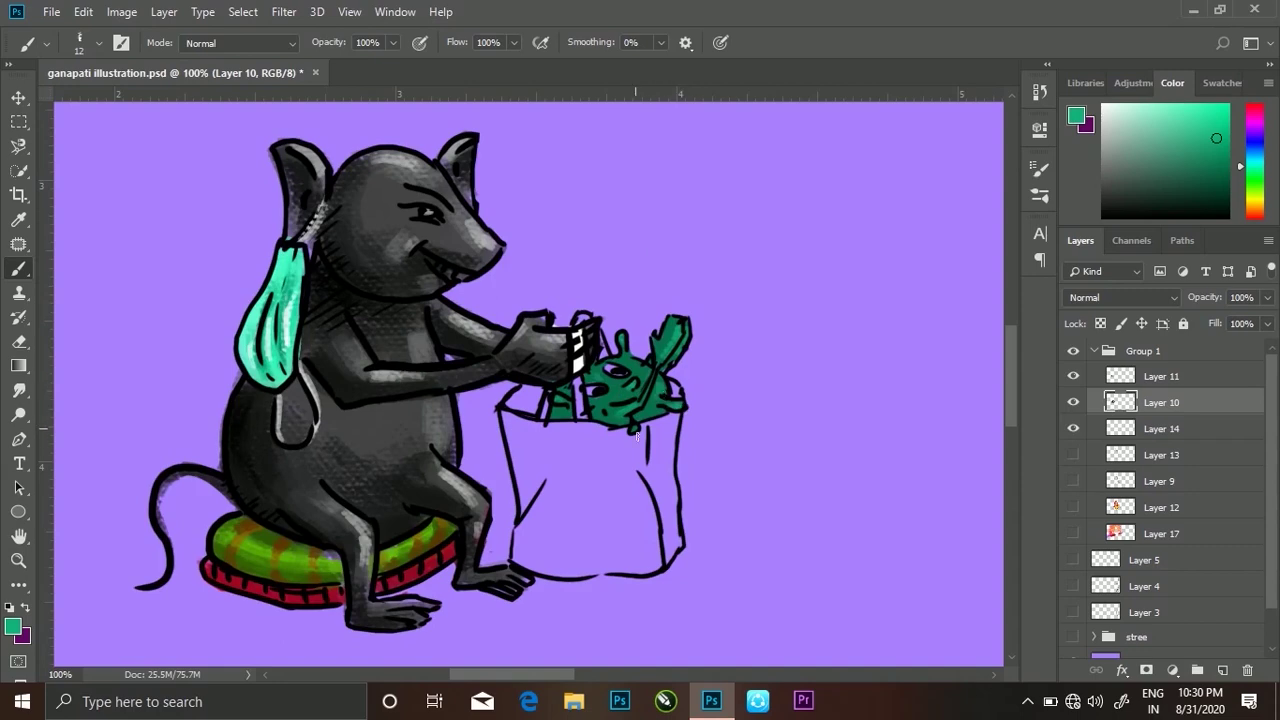
alt+click(556, 410)
Paint the bag red across its top, sides and lower part
click(1247, 104)
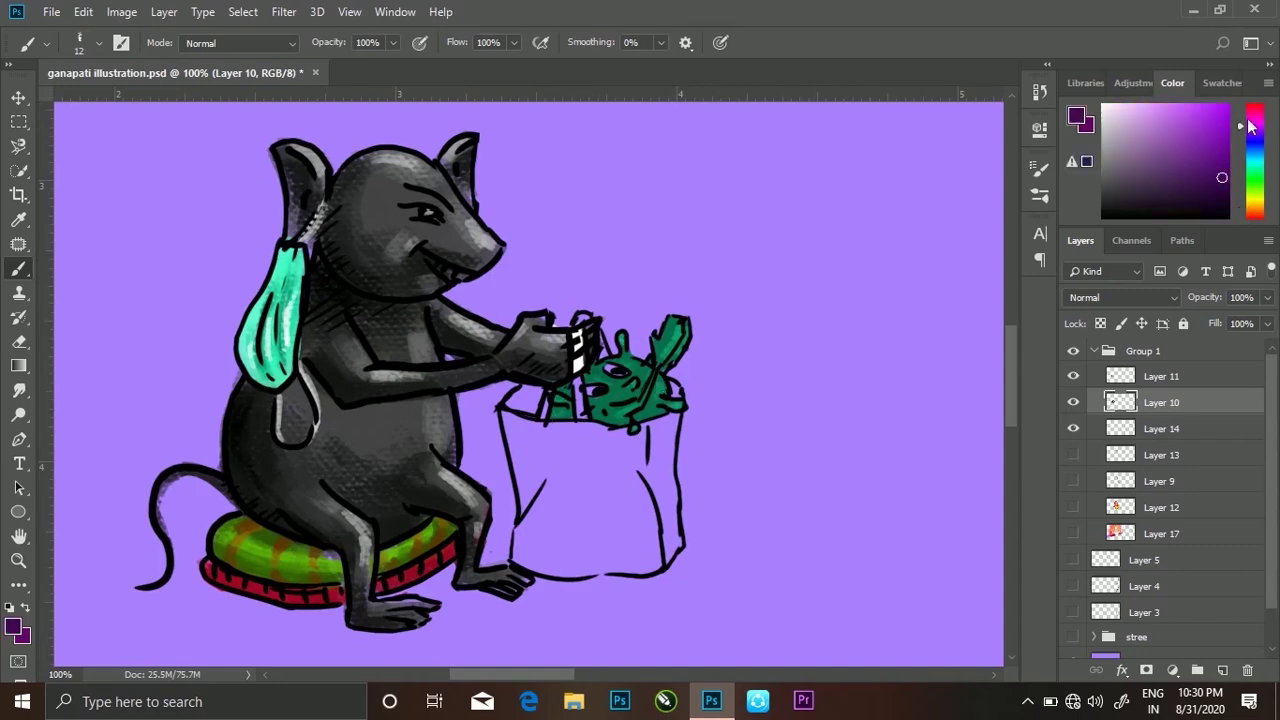
click(1221, 137)
drag(548, 478, 514, 552)
click(1225, 123)
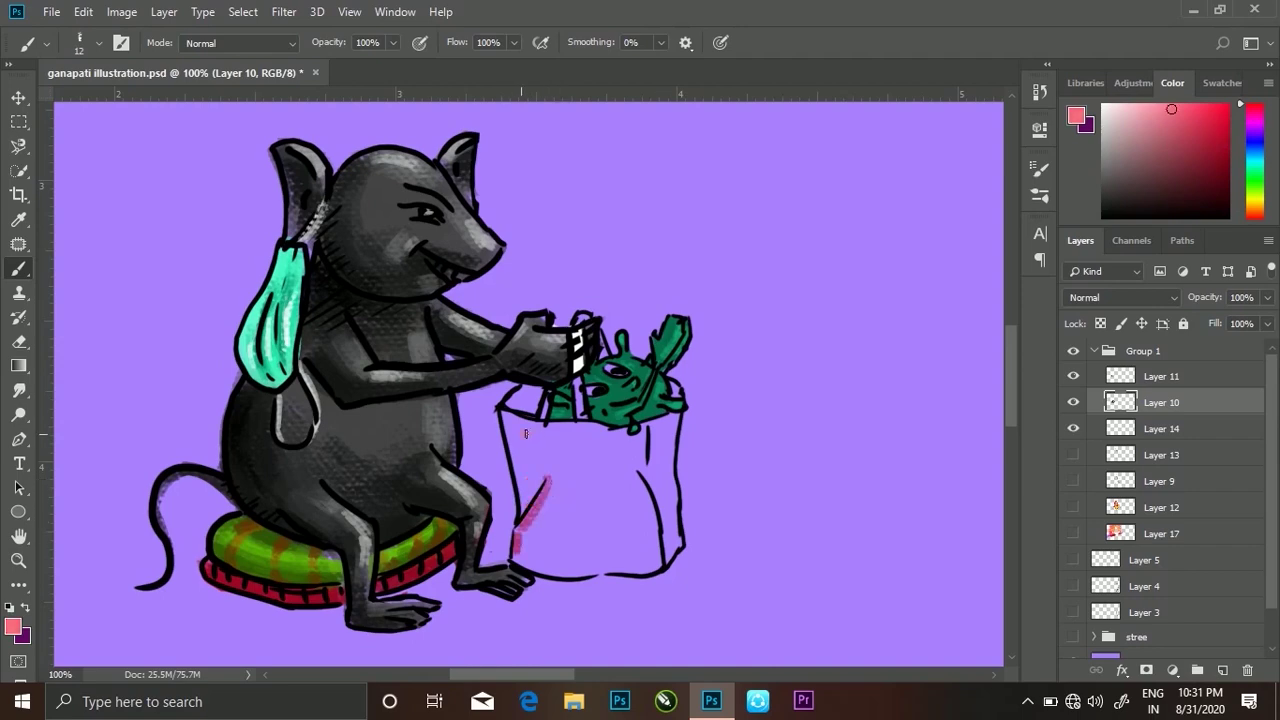
mouse_move(505, 418)
mouse_down()
mouse_move(623, 437)
mouse_move(665, 428)
mouse_move(625, 485)
mouse_move(510, 440)
mouse_move(529, 464)
mouse_move(640, 450)
mouse_move(662, 485)
mouse_move(670, 560)
mouse_move(662, 425)
mouse_up()
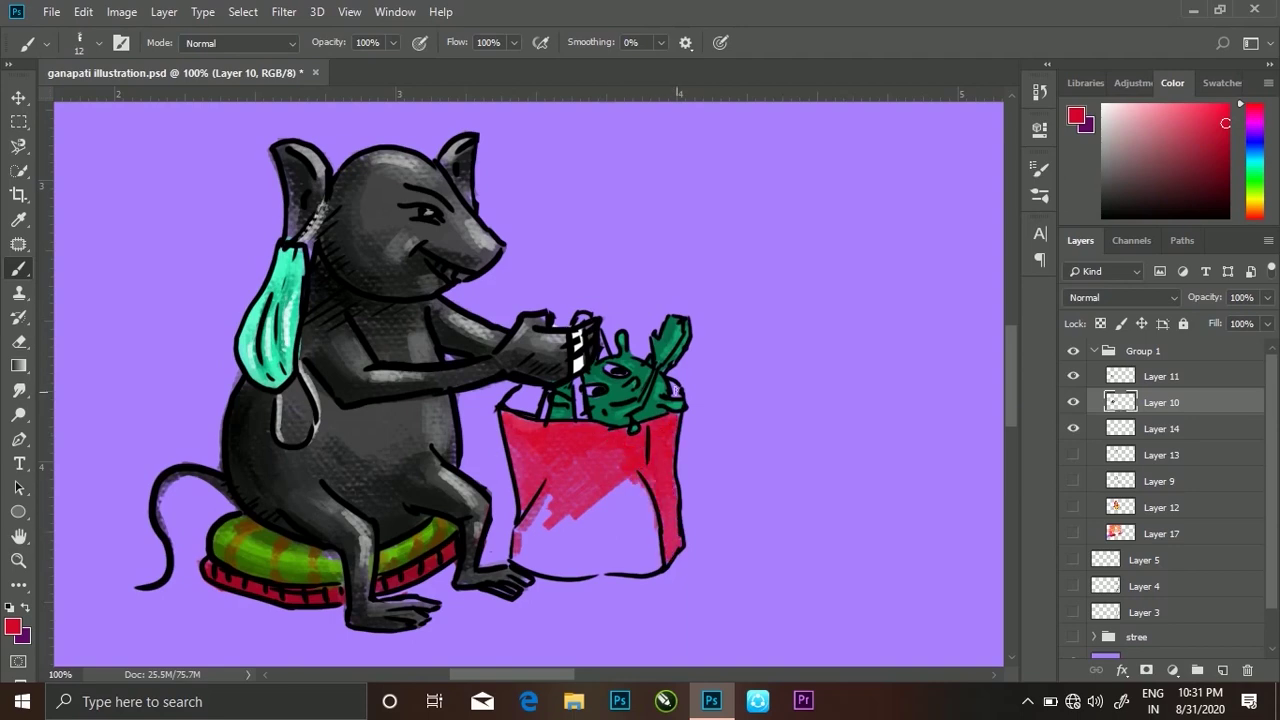
mouse_move(508, 392)
mouse_down()
mouse_move(542, 410)
mouse_move(527, 418)
mouse_up()
mouse_move(526, 498)
mouse_down()
mouse_move(520, 545)
mouse_move(640, 565)
mouse_move(620, 510)
mouse_move(542, 548)
mouse_move(598, 570)
mouse_move(655, 565)
mouse_up()
mouse_move(620, 450)
mouse_down()
mouse_move(515, 490)
mouse_move(648, 510)
mouse_move(560, 550)
mouse_up()
Shade the bag's left, right and lower-right edges in darker red
key(bracketright)
key(bracketright)
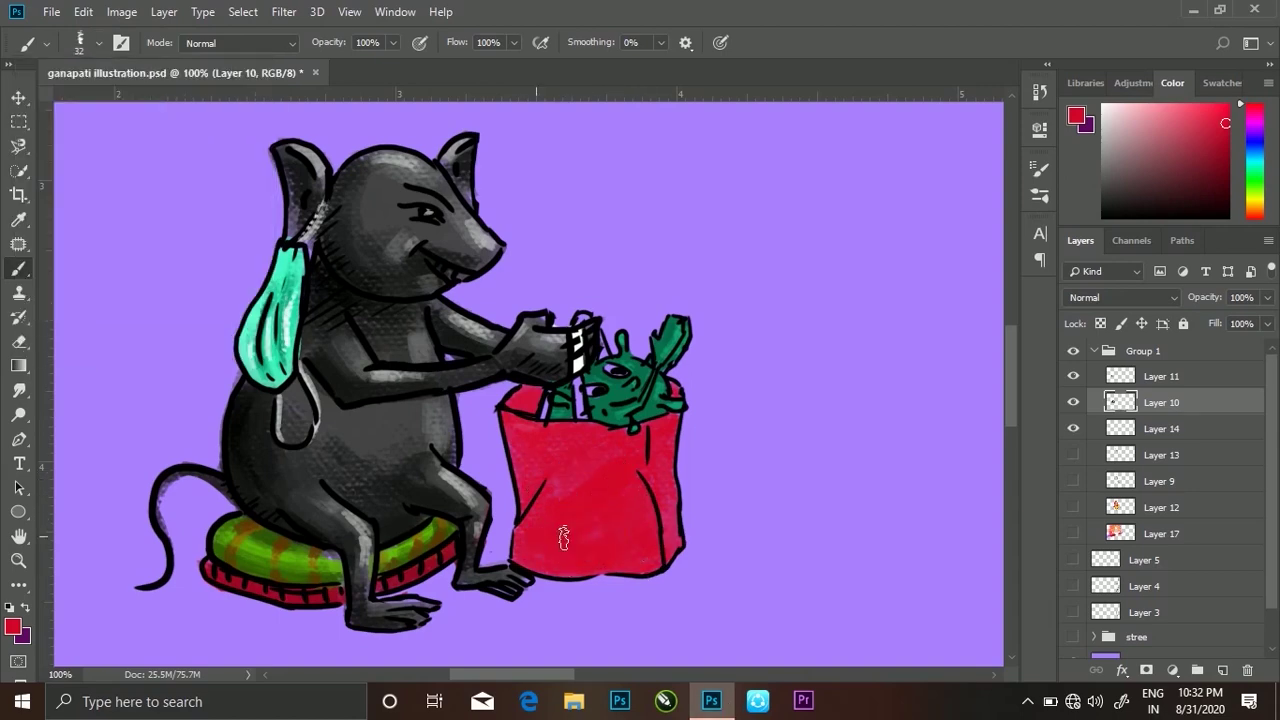
drag(662, 498, 672, 530)
drag(515, 440, 520, 485)
mouse_move(660, 470)
mouse_down()
mouse_move(676, 541)
mouse_move(660, 430)
mouse_up()
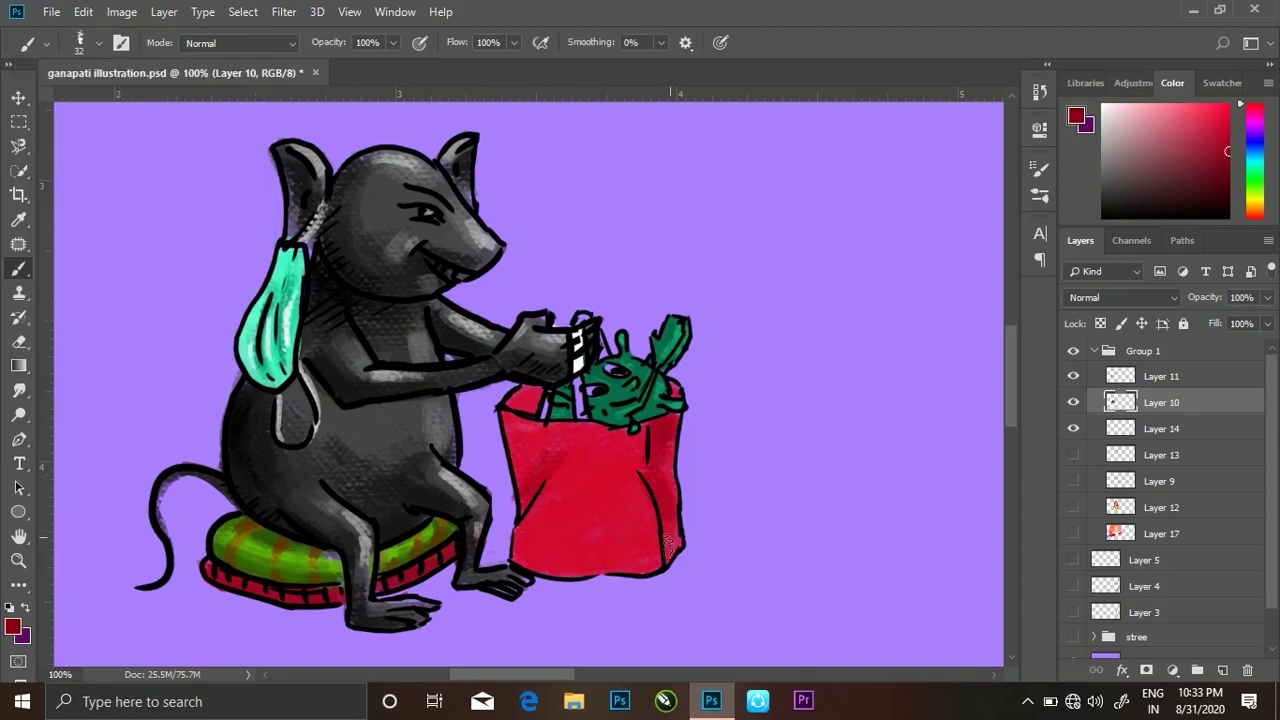
drag(665, 540, 565, 570)
Paint the bag's top edge and handle strap in brighter red with a smaller brush
click(98, 42)
key(Return)
drag(546, 400, 546, 428)
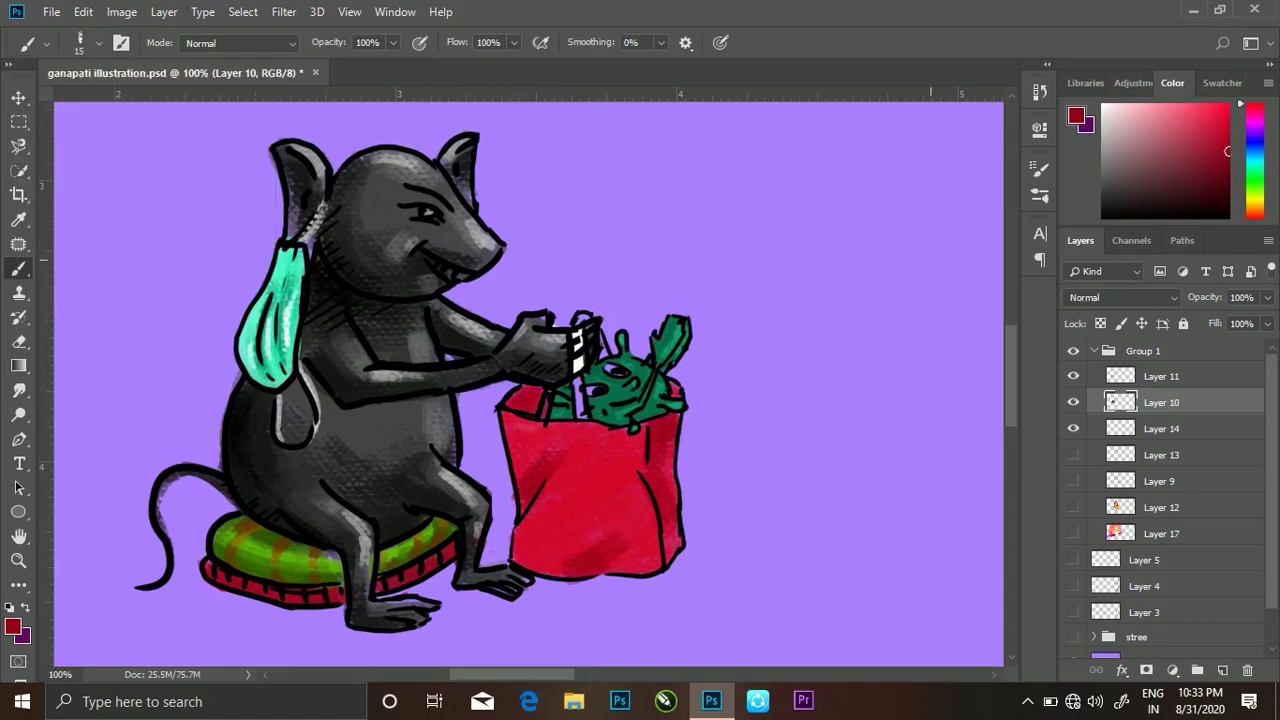
alt+click(578, 395)
mouse_move(578, 380)
mouse_down()
mouse_move(584, 420)
mouse_move(578, 330)
mouse_up()
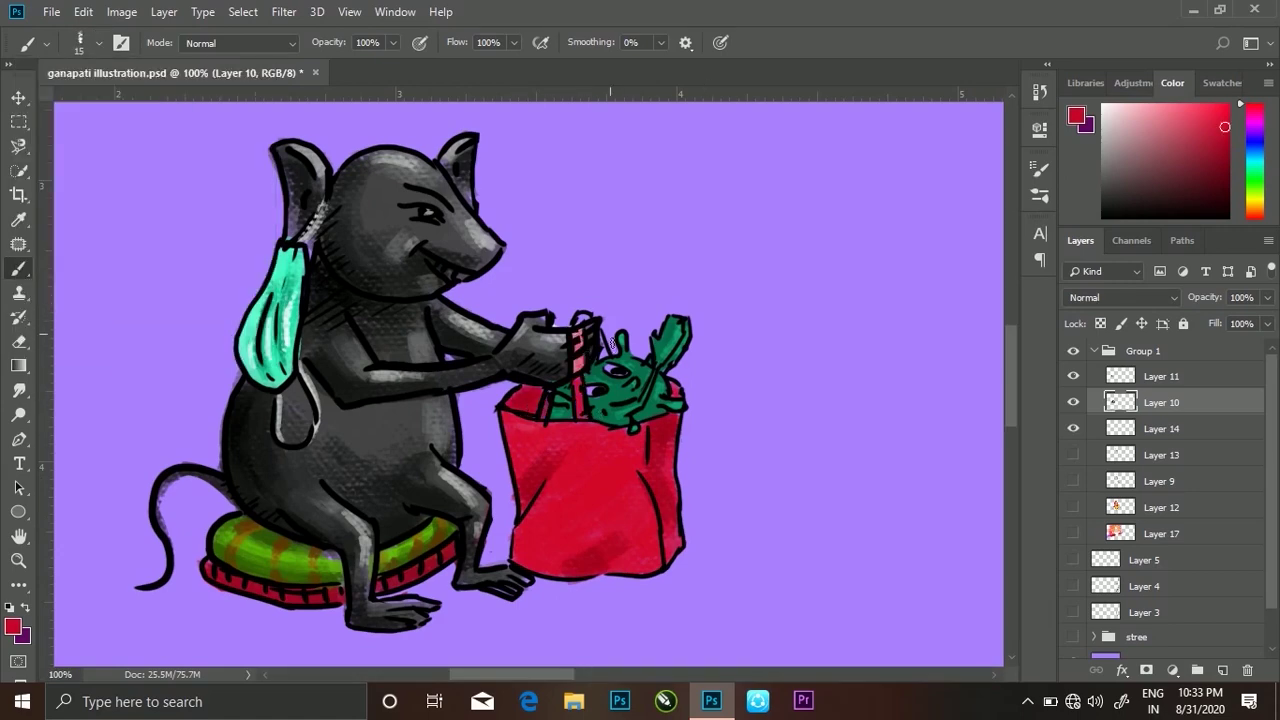
On Layer 11, erase stray red strokes from the bag handle
click(1076, 117)
click(592, 342)
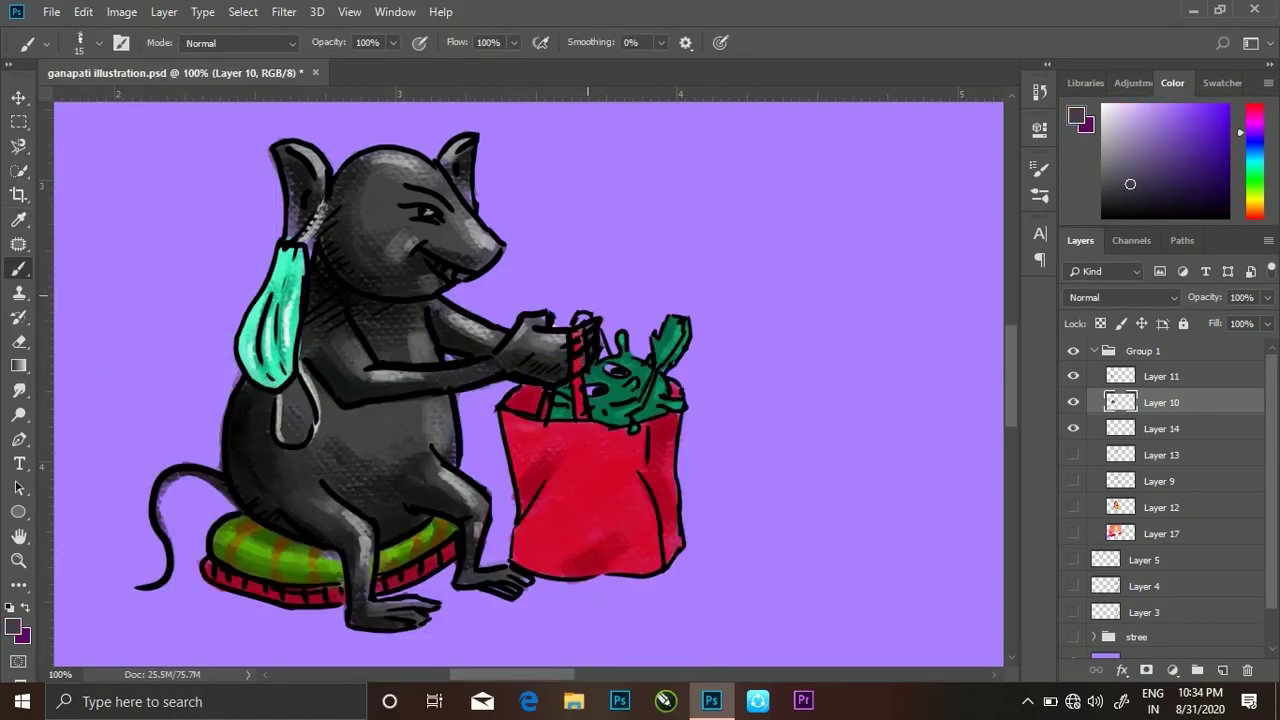
click(1125, 378)
key(e)
click(80, 42)
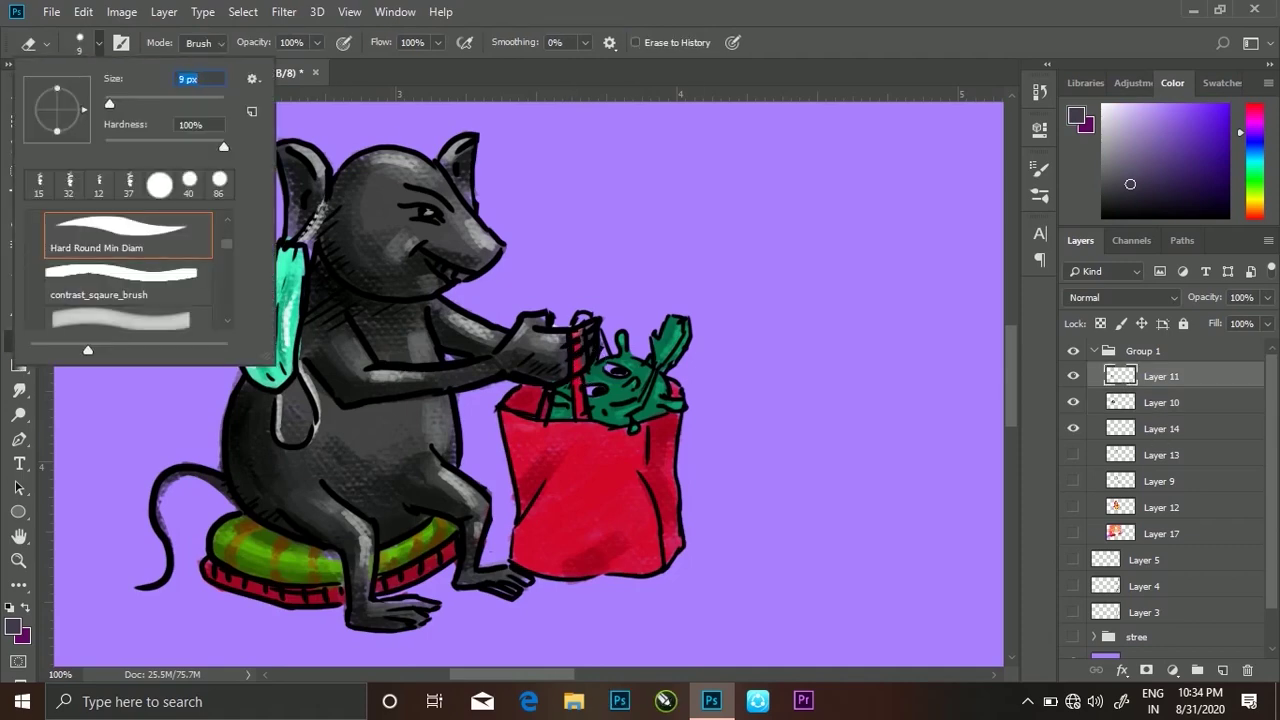
key(Return)
drag(586, 355, 589, 330)
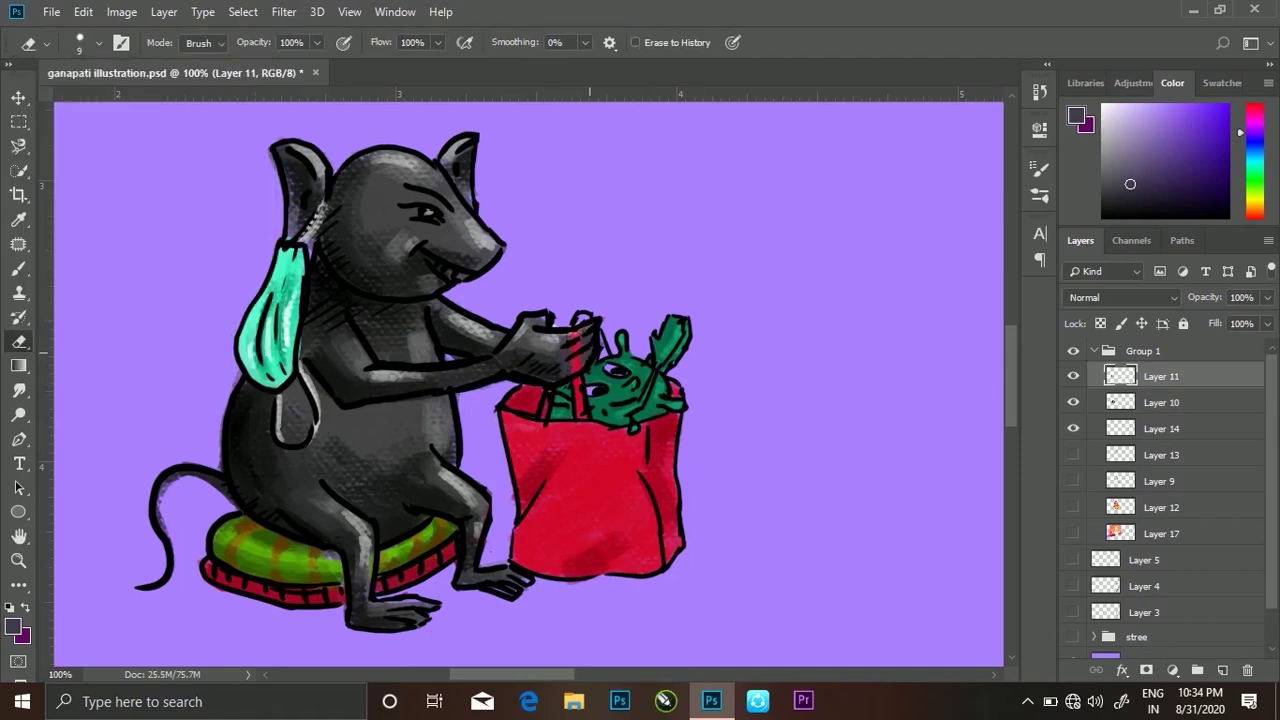
Switch to a small hard round brush and sample the bag's crimson red
key(b)
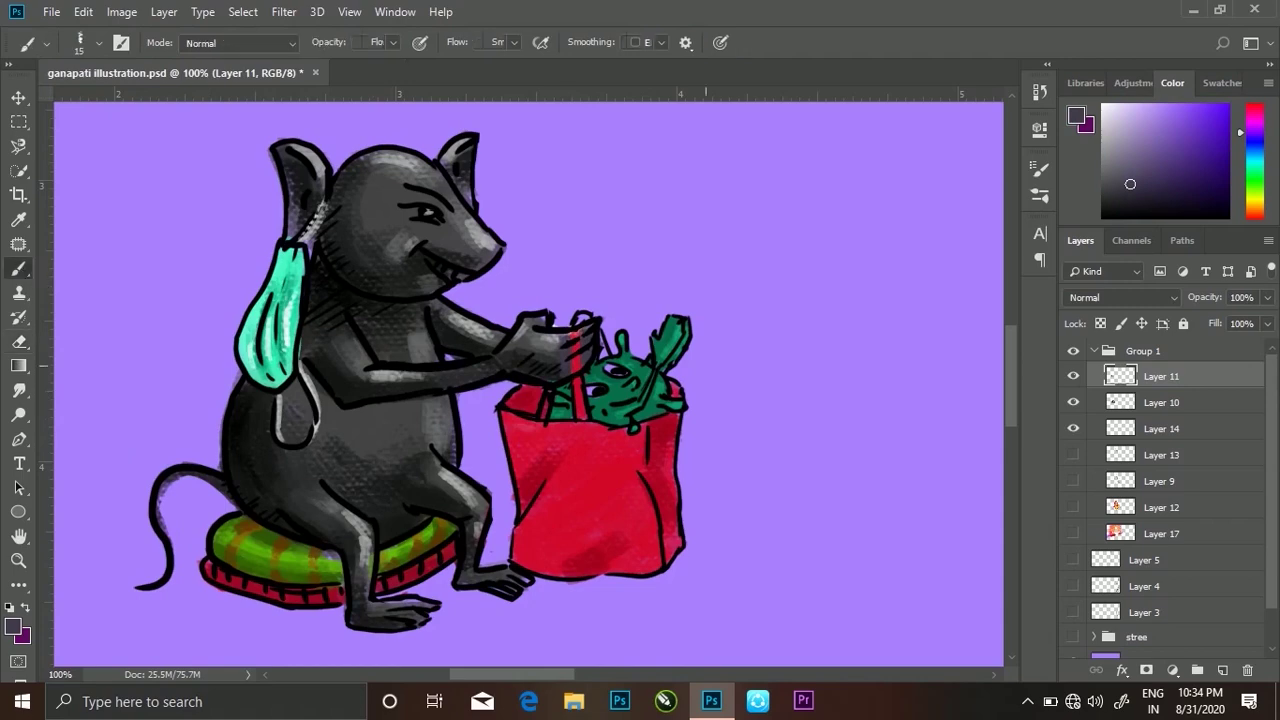
click(80, 42)
click(40, 185)
key(Return)
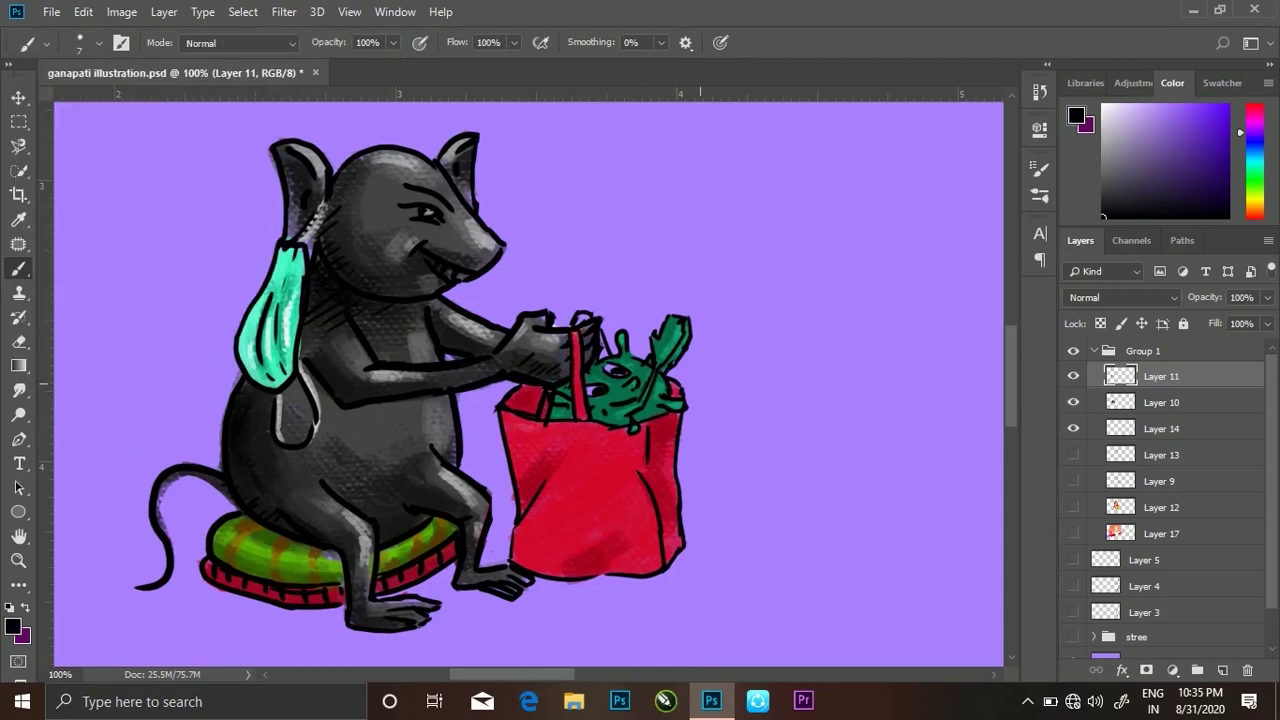
click(14, 628)
alt+click(583, 420)
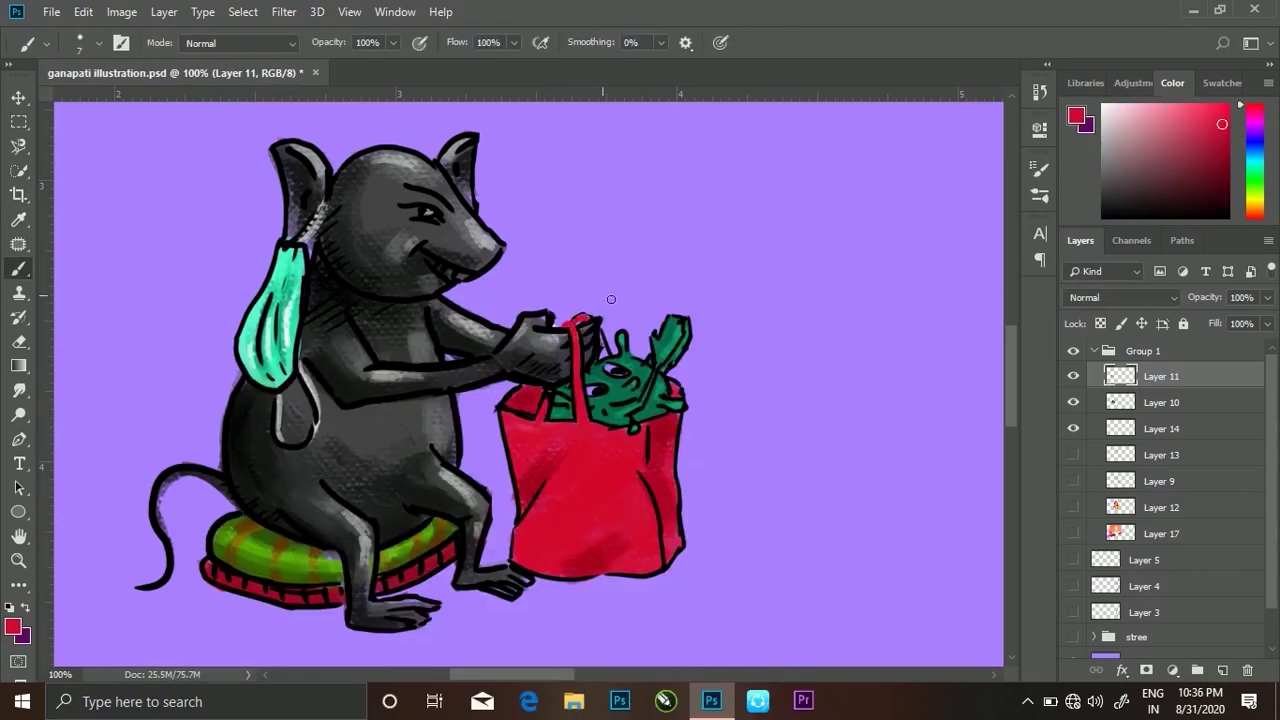
alt+click(594, 330)
alt+click(605, 343)
Add four white highlight streaks on the bag
click(1103, 106)
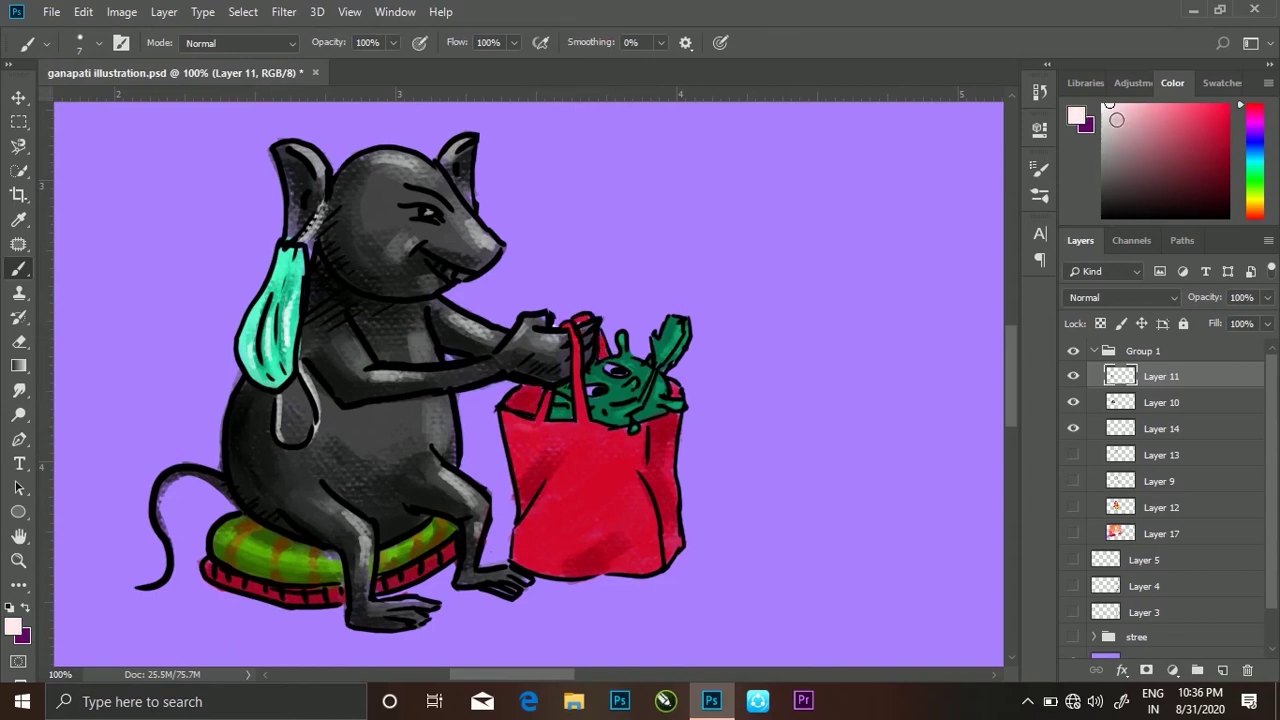
drag(547, 467, 538, 488)
drag(637, 459, 655, 488)
drag(573, 558, 614, 532)
drag(598, 531, 617, 517)
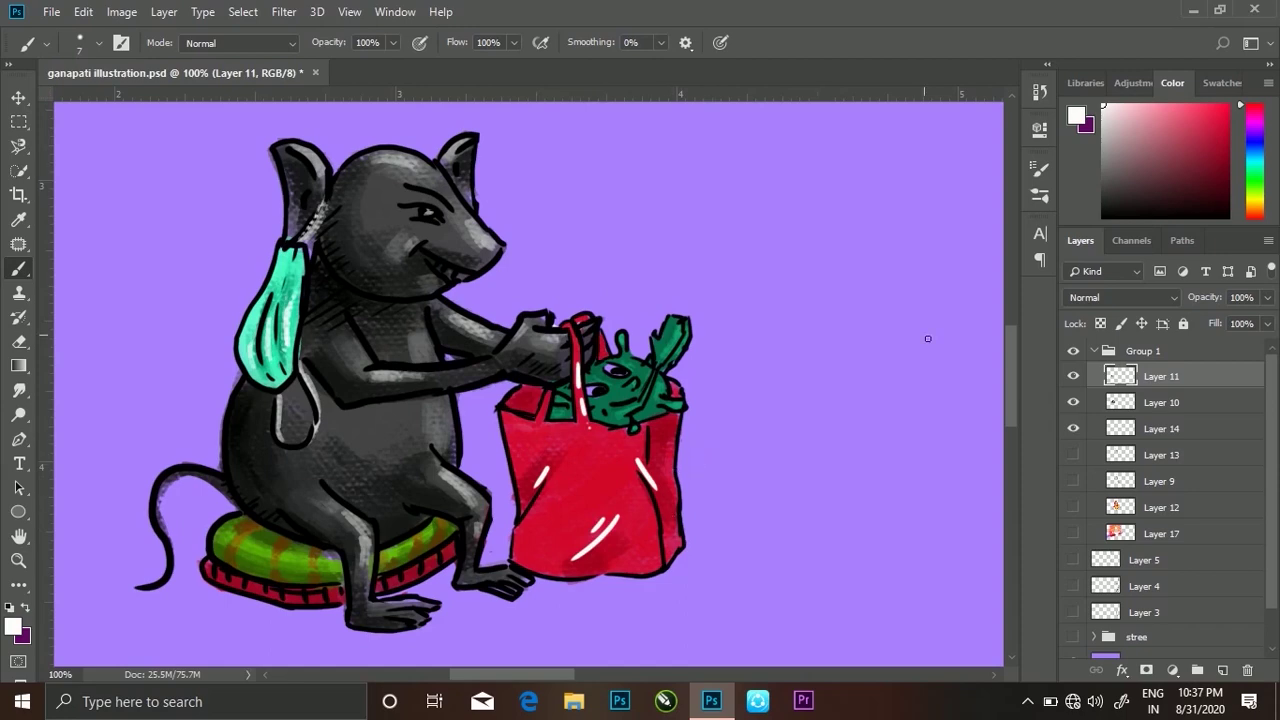
key(ctrl+minus)
key(ctrl+minus)
key(ctrl+minus)
key(ctrl+minus)
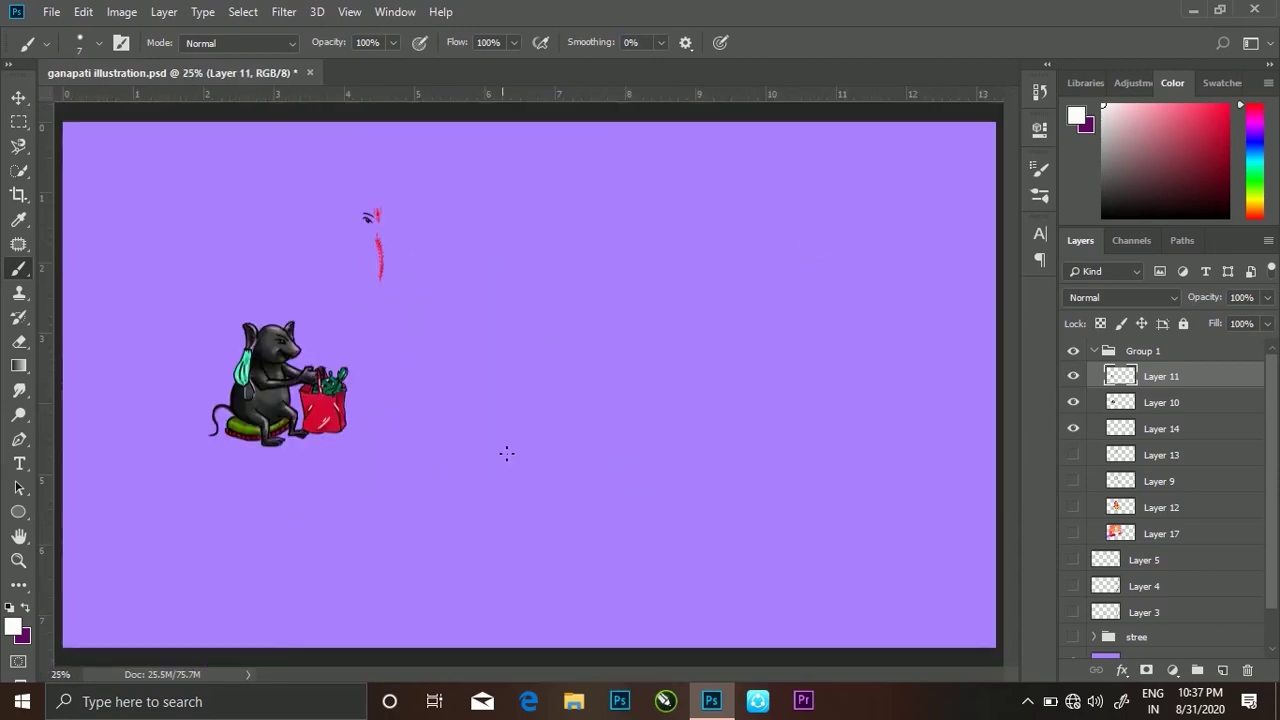
Turn the three hidden Ganesha painting layers back on
click(1073, 533)
click(1073, 507)
click(1073, 455)
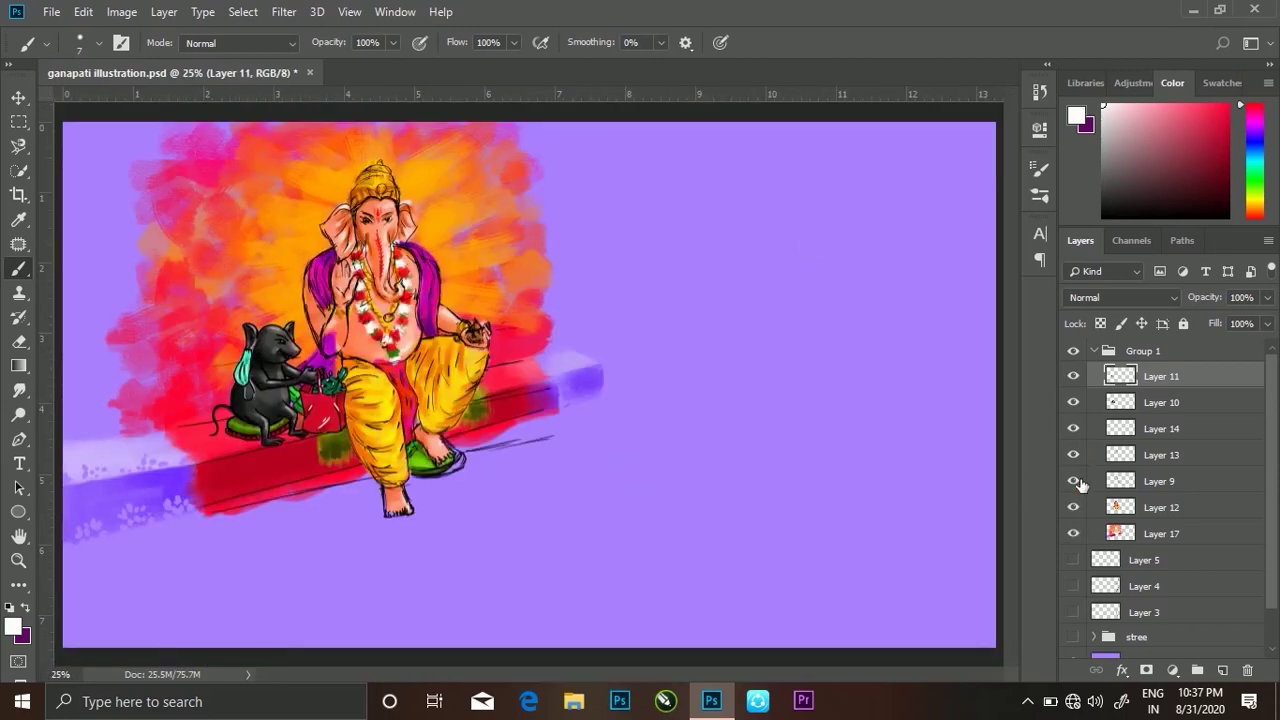
key(ctrl+plus)
key(ctrl+plus)
drag(692, 676, 628, 684)
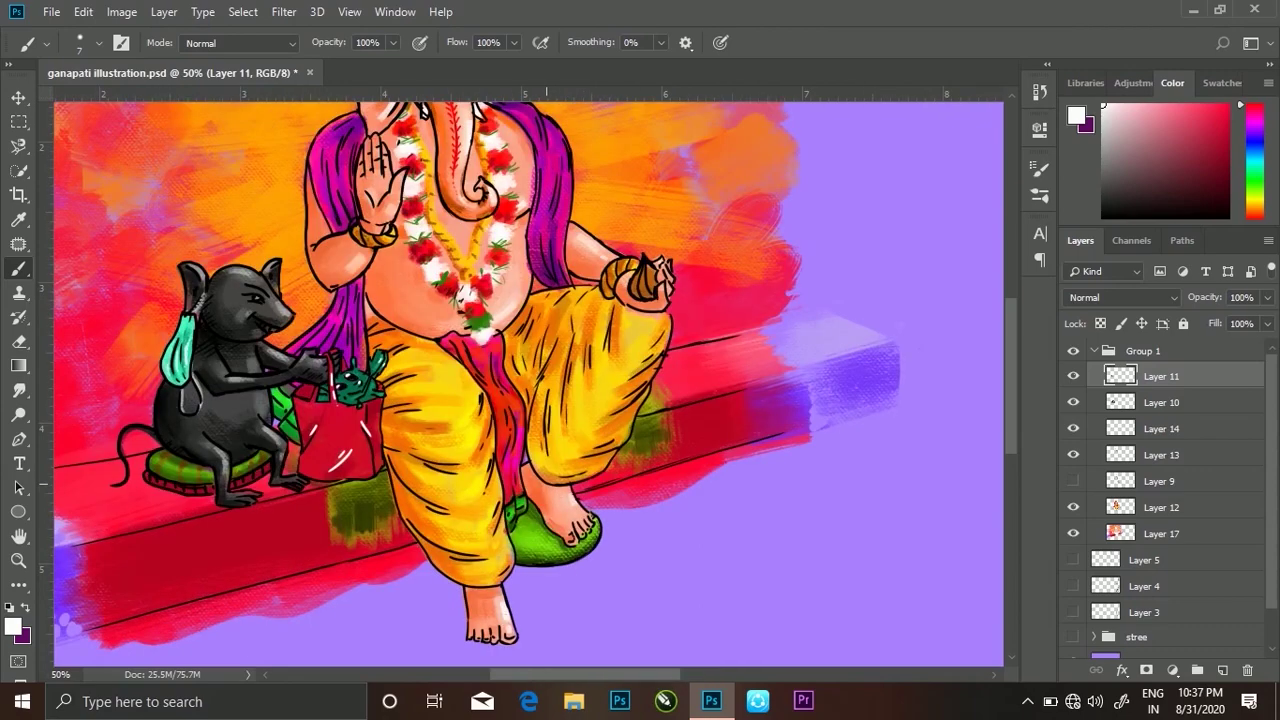
key(ctrl+minus)
key(ctrl+minus)
key(ctrl+minus)
key(ctrl+plus)
key(ctrl+plus)
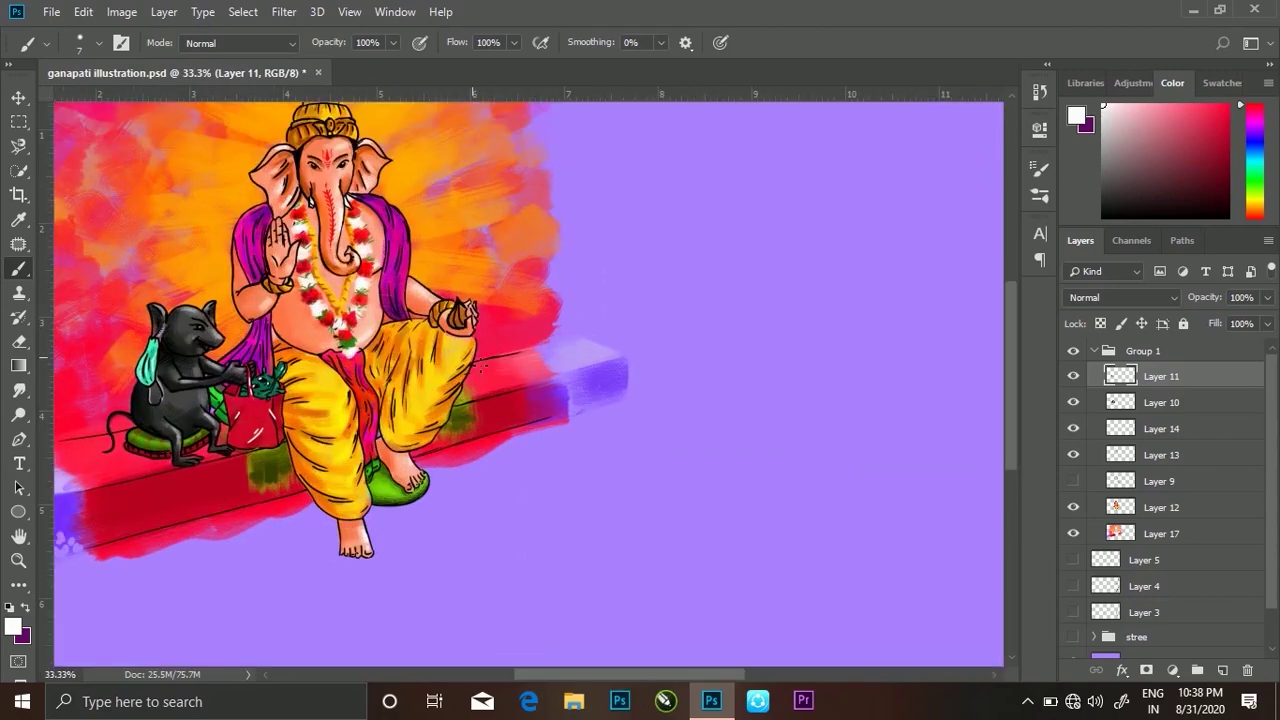
key(ctrl+minus)
key(ctrl+minus)
key(ctrl+plus)
Show the sketched boy's layer, add Layer 18, and set the brush to 44 px
click(1073, 612)
key(ctrl+plus)
drag(630, 684, 716, 684)
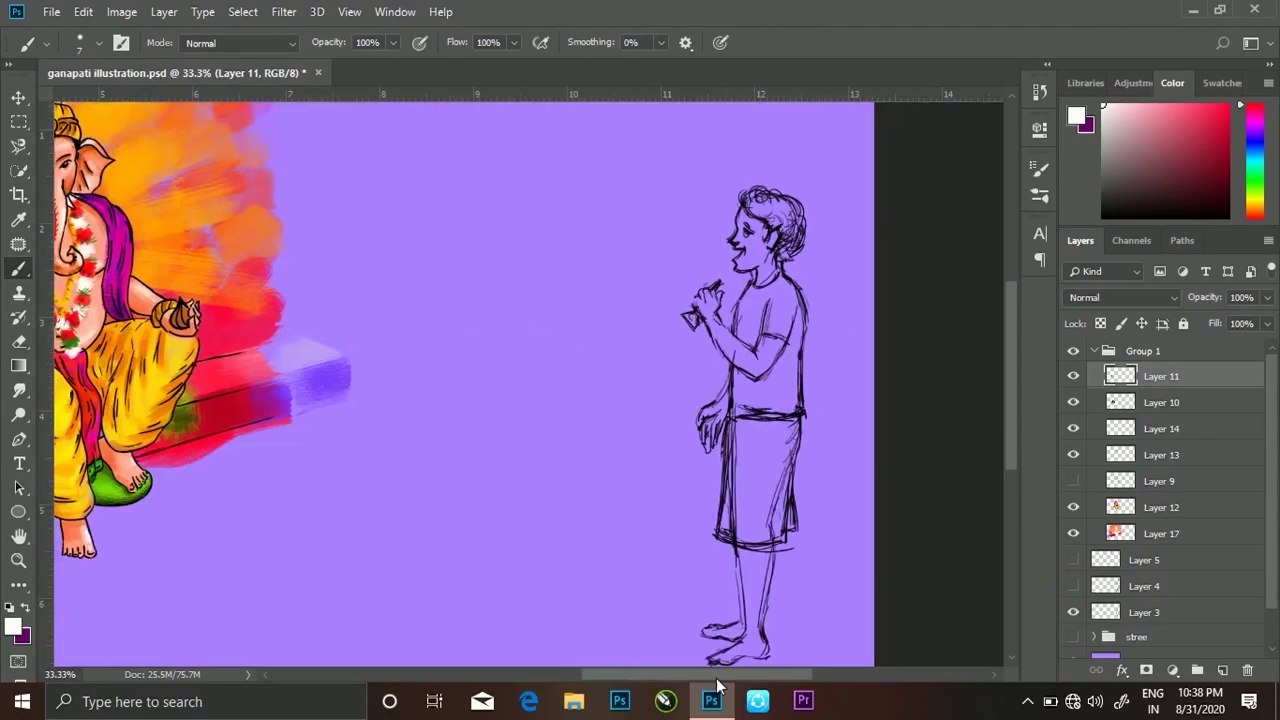
scroll(716, 684, down, 1)
click(1160, 612)
right_click(110, 195)
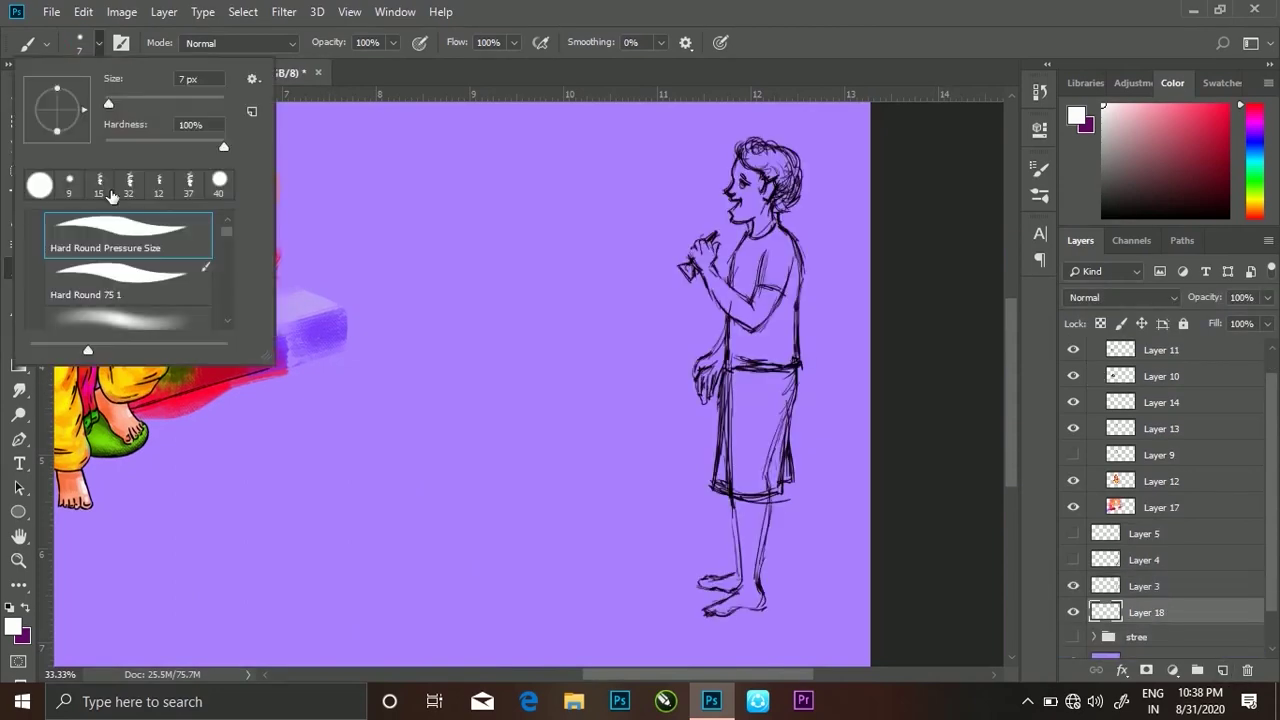
click(110, 193)
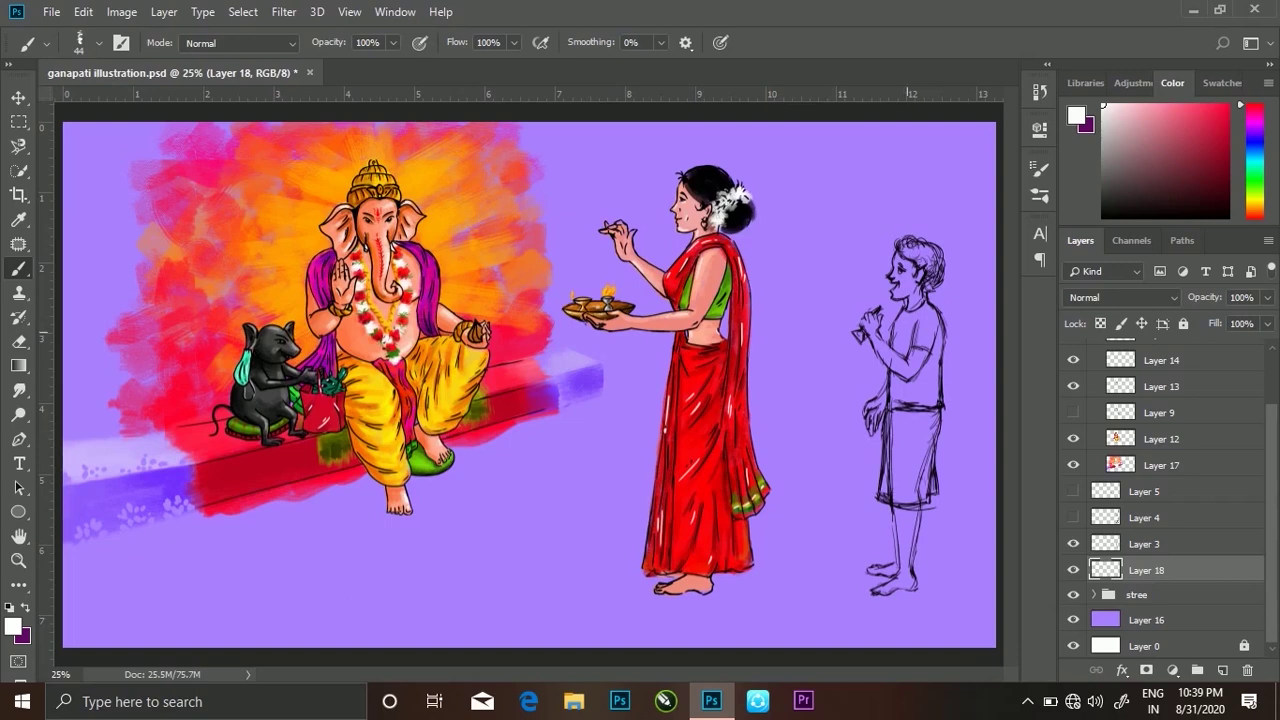
Paint the boy's shirt yellow and his dhoti grey
drag(1250, 178, 1250, 202)
click(1228, 104)
mouse_move(905, 315)
mouse_down()
mouse_move(935, 345)
mouse_move(910, 350)
mouse_move(934, 348)
mouse_move(900, 398)
mouse_move(918, 400)
mouse_up()
drag(913, 345, 928, 323)
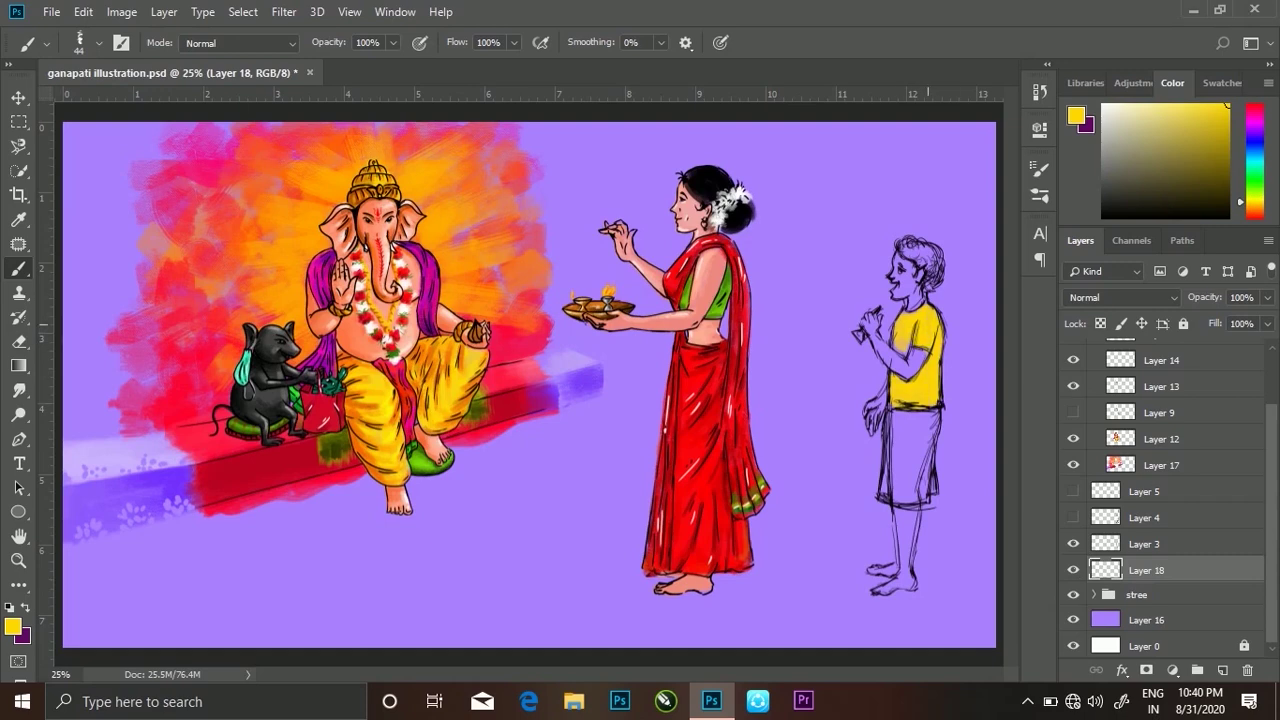
alt+click(930, 430)
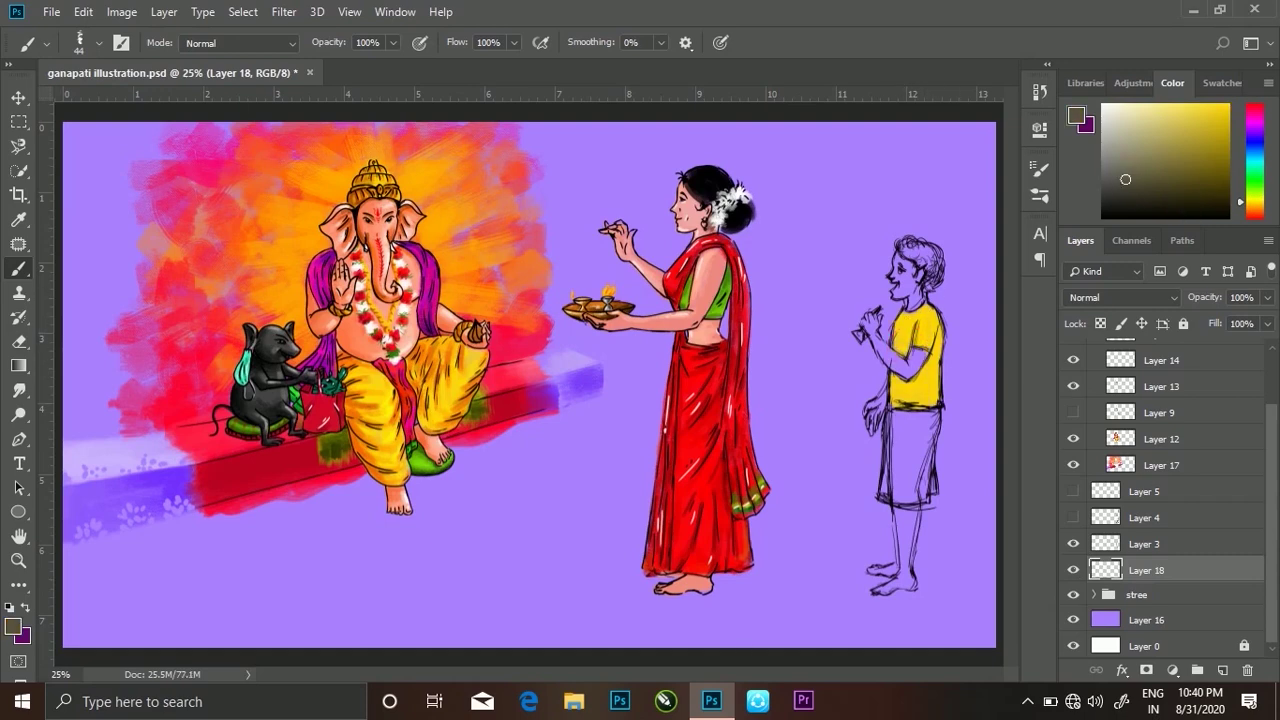
mouse_move(905, 415)
mouse_down()
mouse_move(932, 470)
mouse_move(888, 450)
mouse_move(930, 460)
mouse_move(900, 495)
mouse_up()
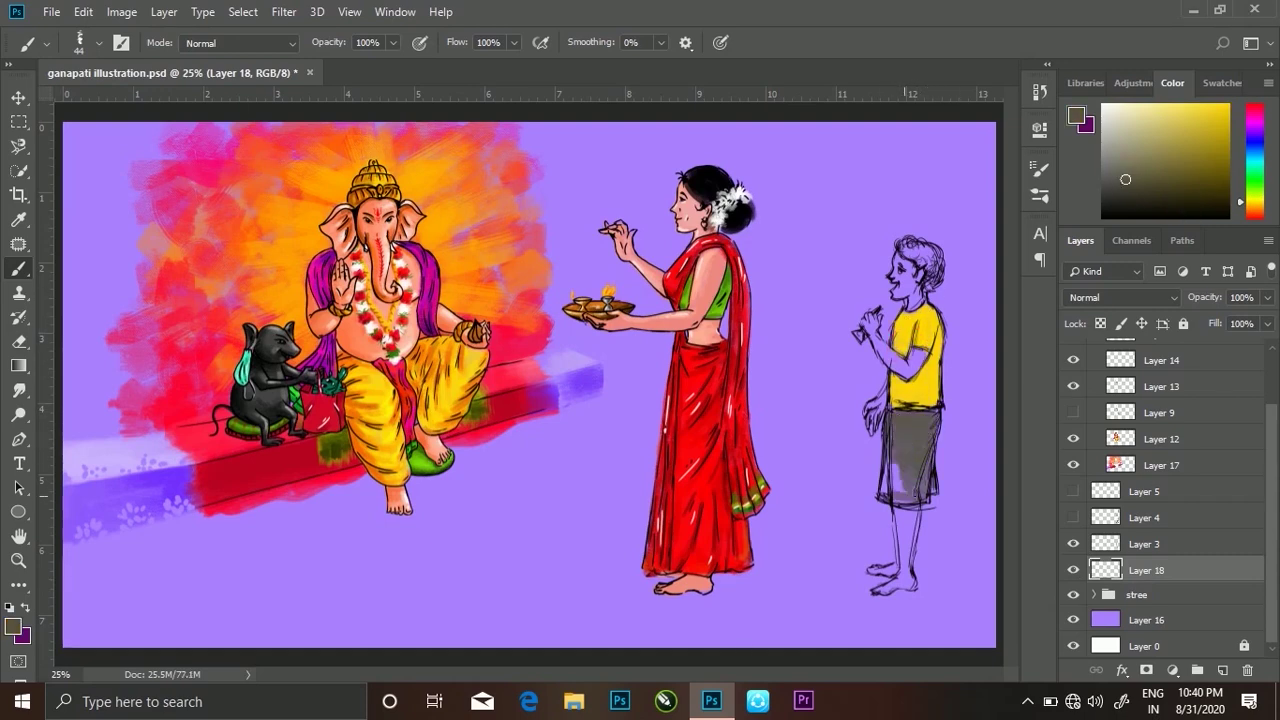
mouse_move(895, 450)
mouse_down()
mouse_move(888, 462)
mouse_move(938, 426)
mouse_move(927, 478)
mouse_up()
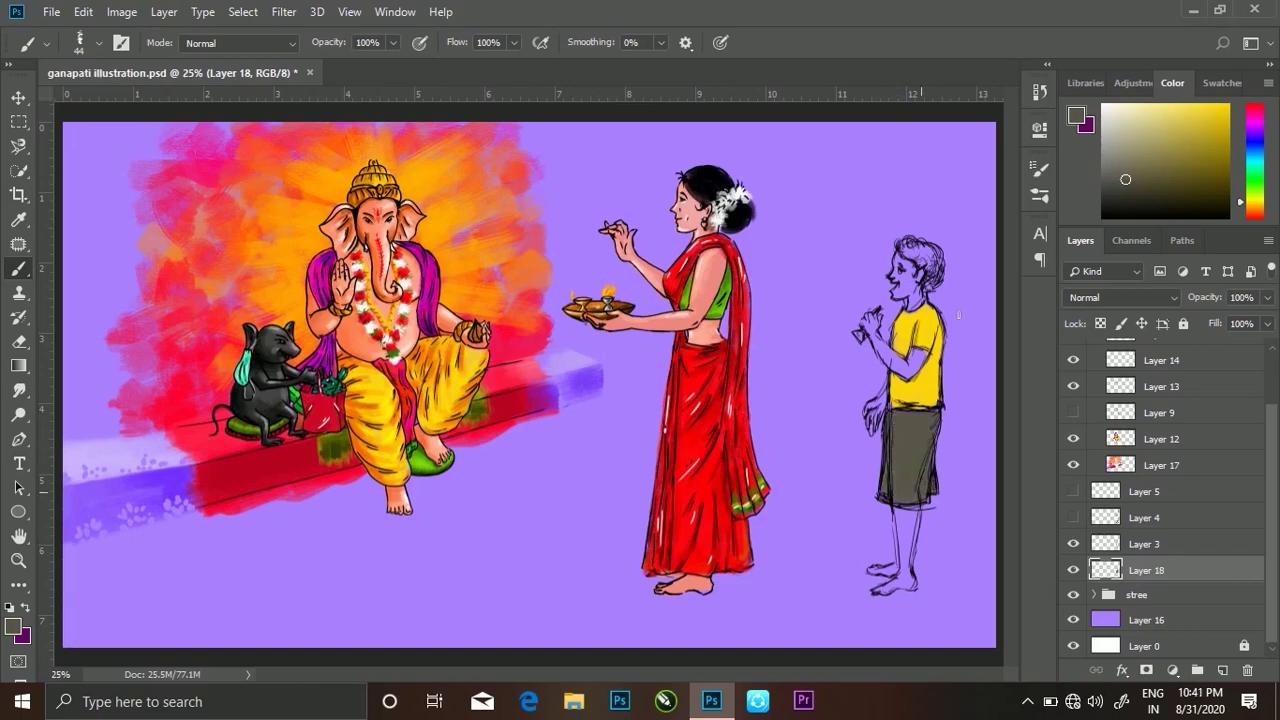
Pick a salmon skin tone, add Layer 19, and paint skin on the boy's arm
key(ctrl+plus)
key(ctrl+plus)
click(1077, 116)
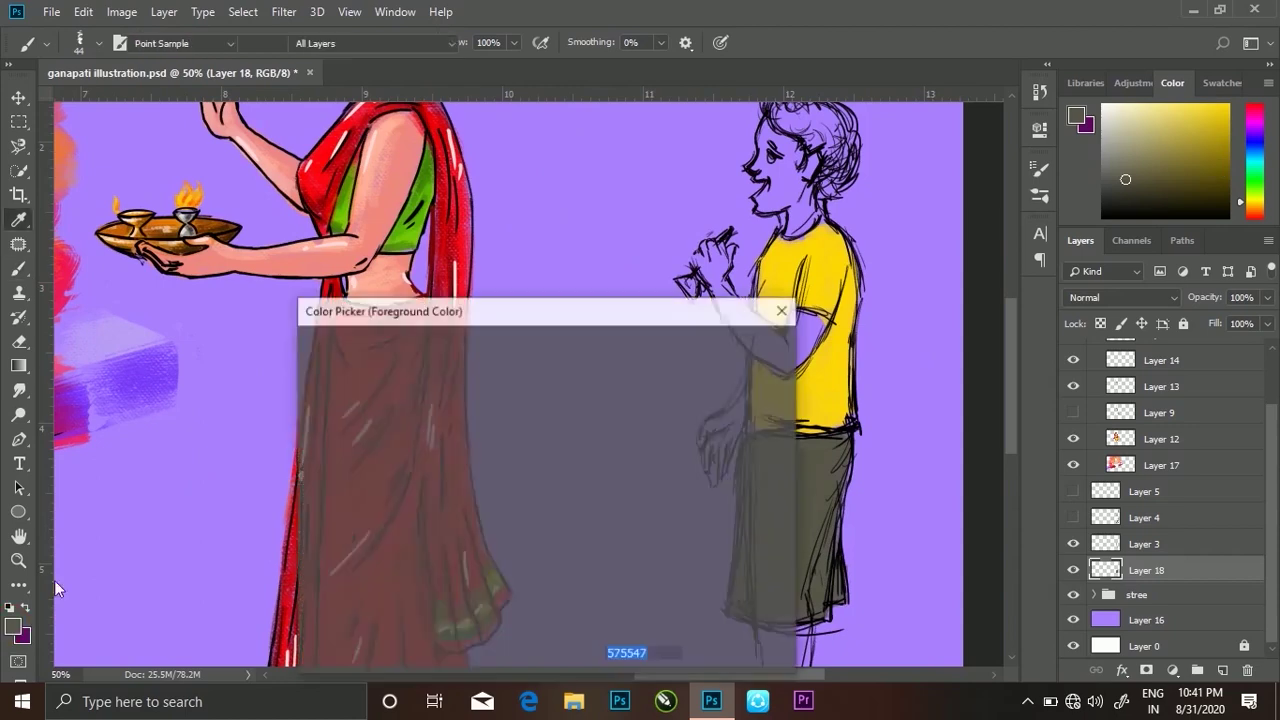
click(380, 160)
key(Return)
click(1222, 670)
drag(818, 320, 800, 352)
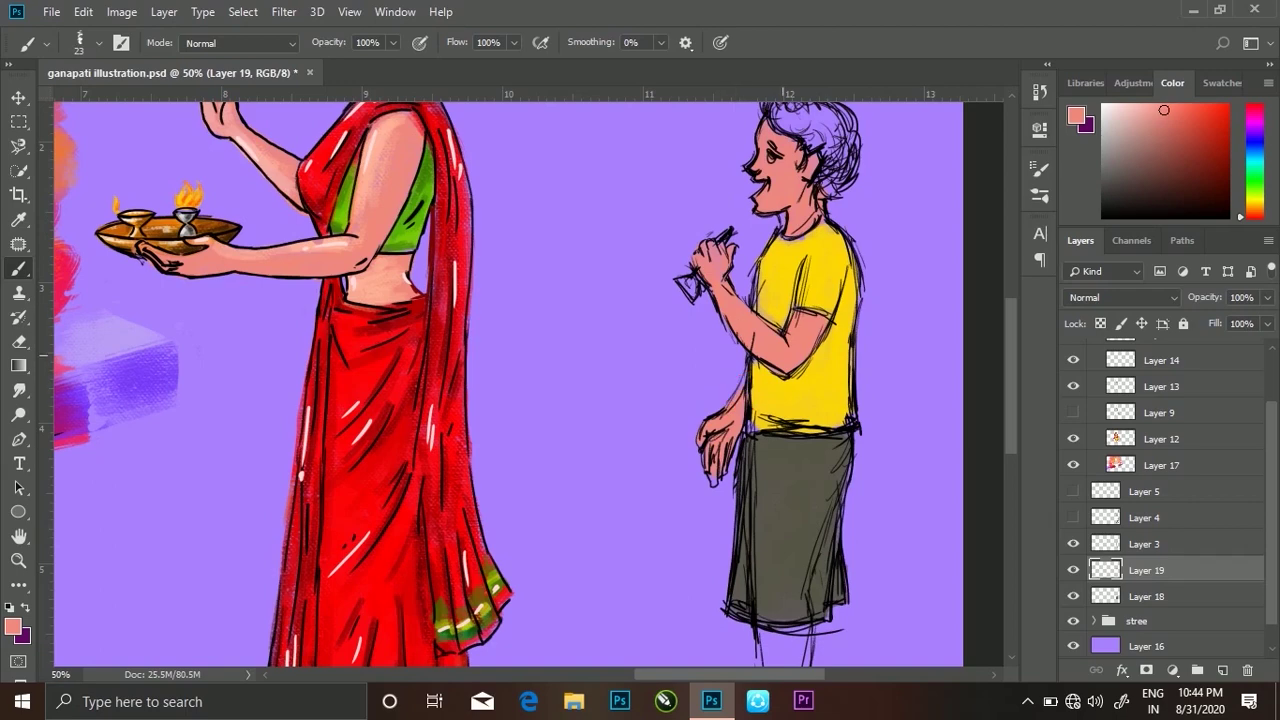
scroll(858, 385, down, 5)
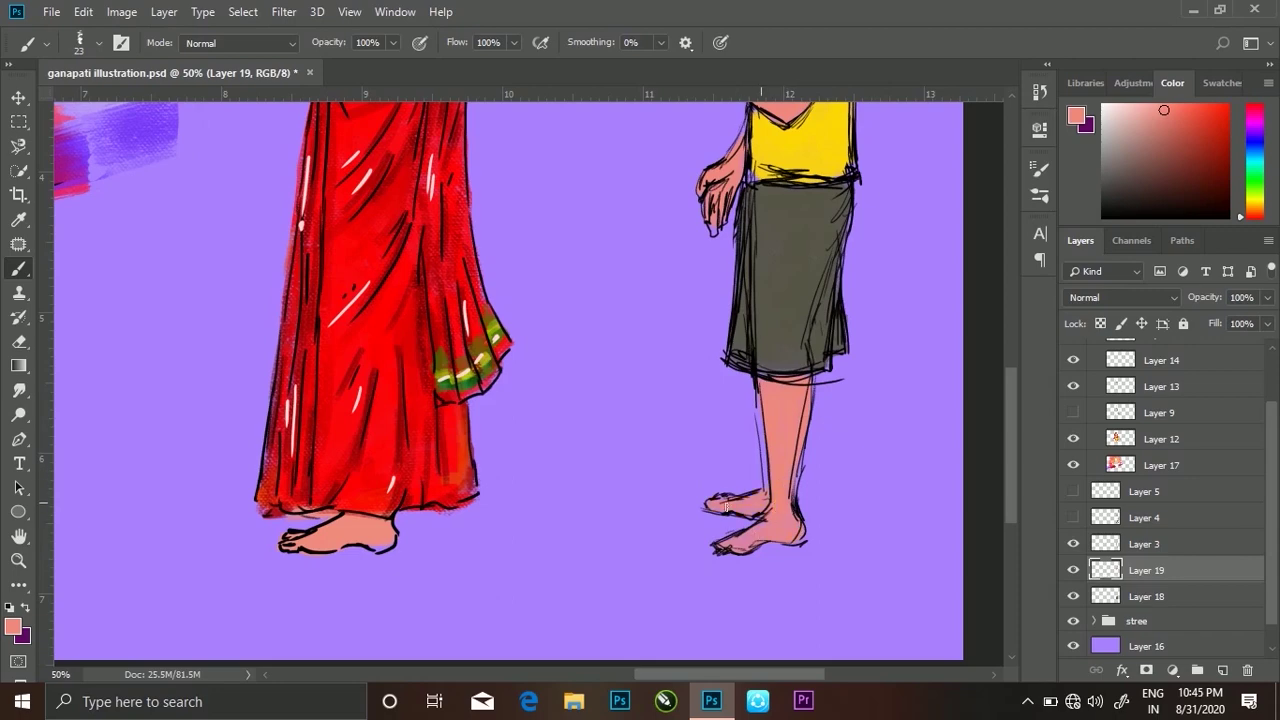
scroll(508, 383, up, 6)
click(1073, 570)
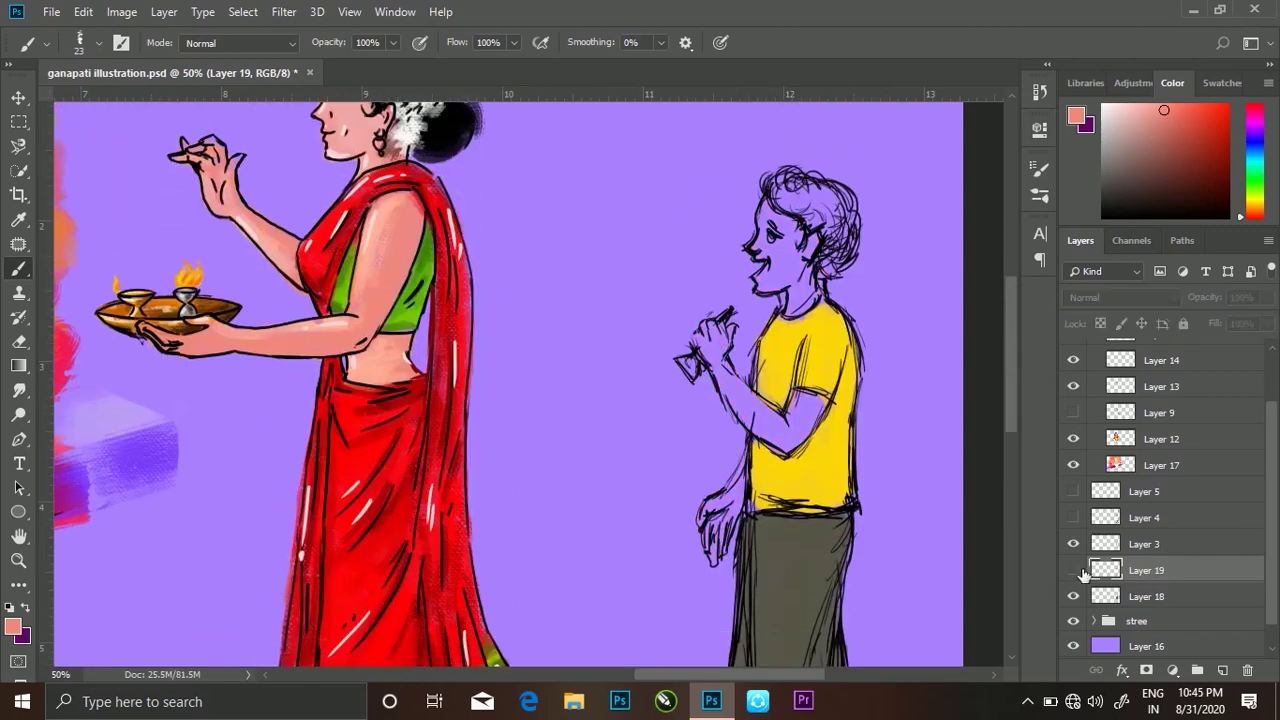
On new Layer 20, ink black outlines along the boy's neck, arm and forearm
click(1222, 670)
key(d)
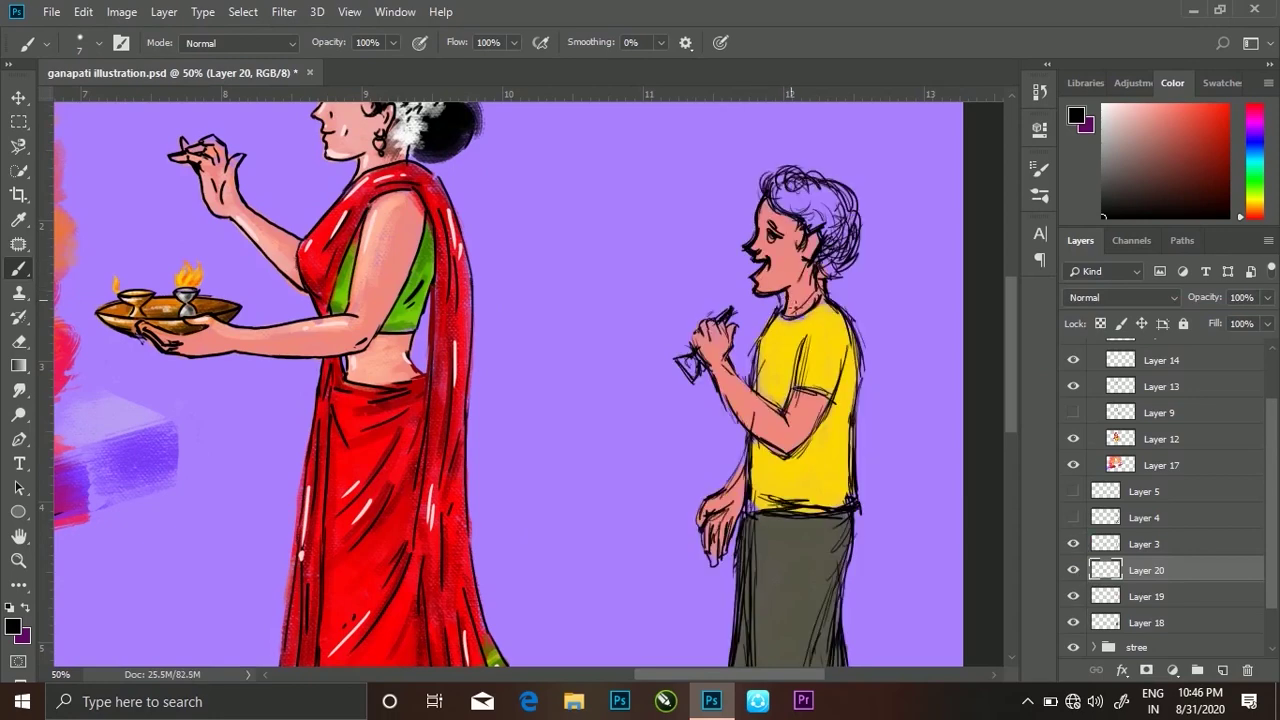
mouse_move(773, 292)
mouse_down()
mouse_move(810, 313)
mouse_move(756, 374)
mouse_up()
drag(806, 338, 798, 402)
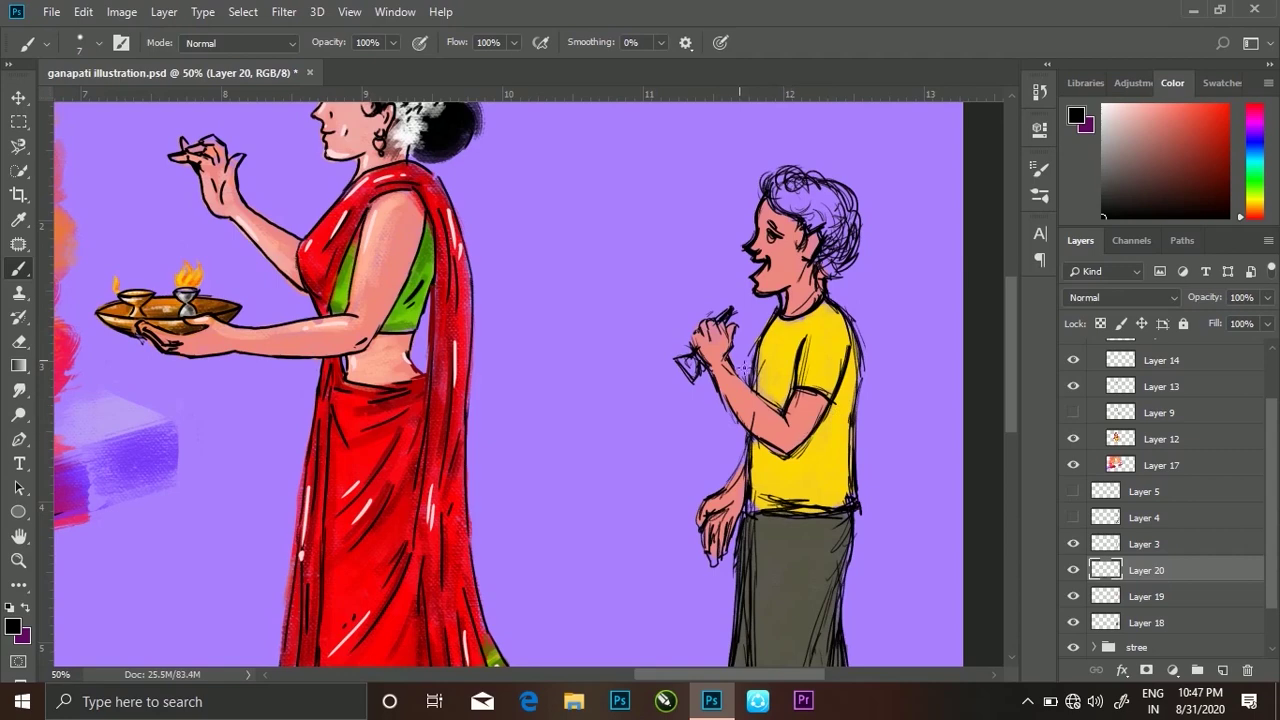
drag(745, 368, 780, 428)
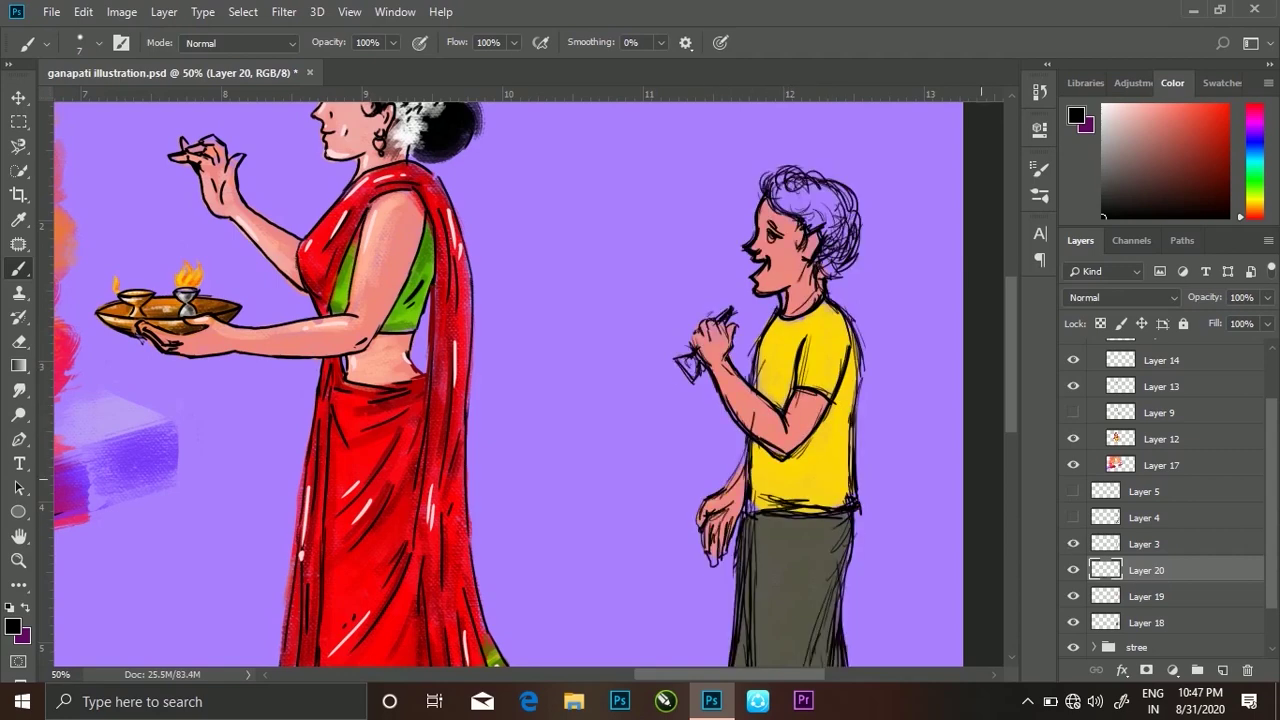
click(1073, 543)
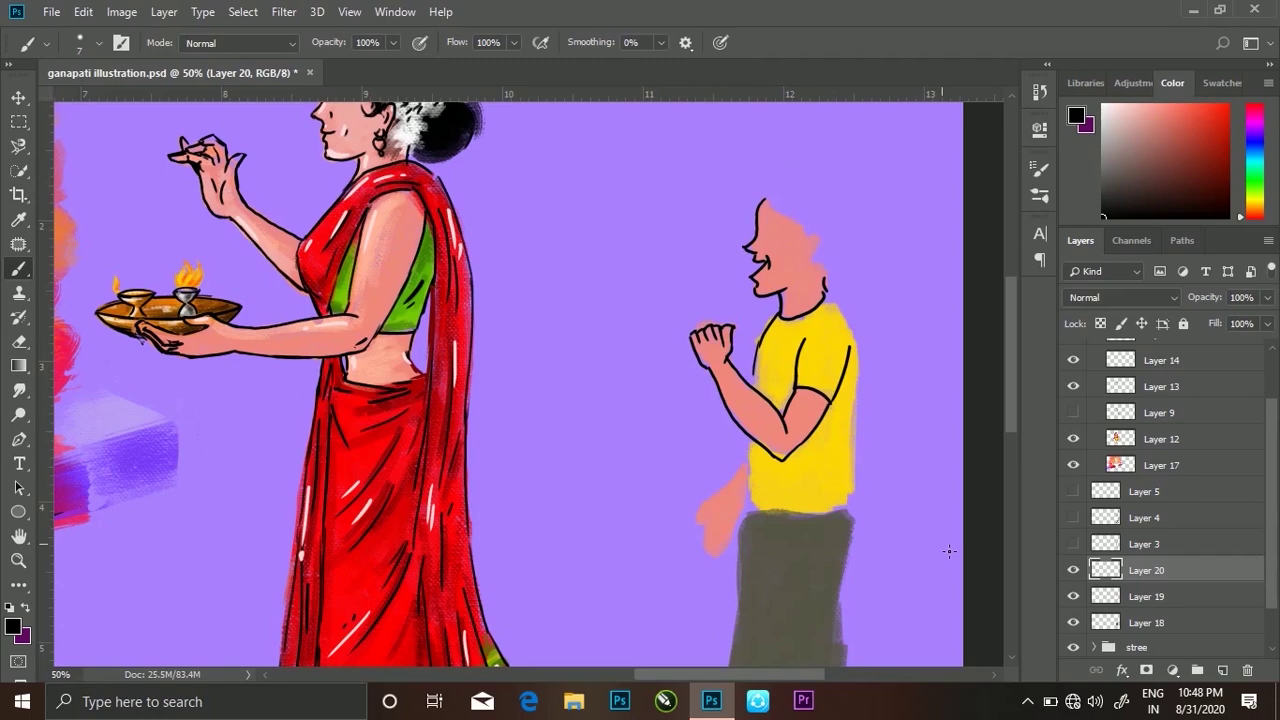
click(1073, 543)
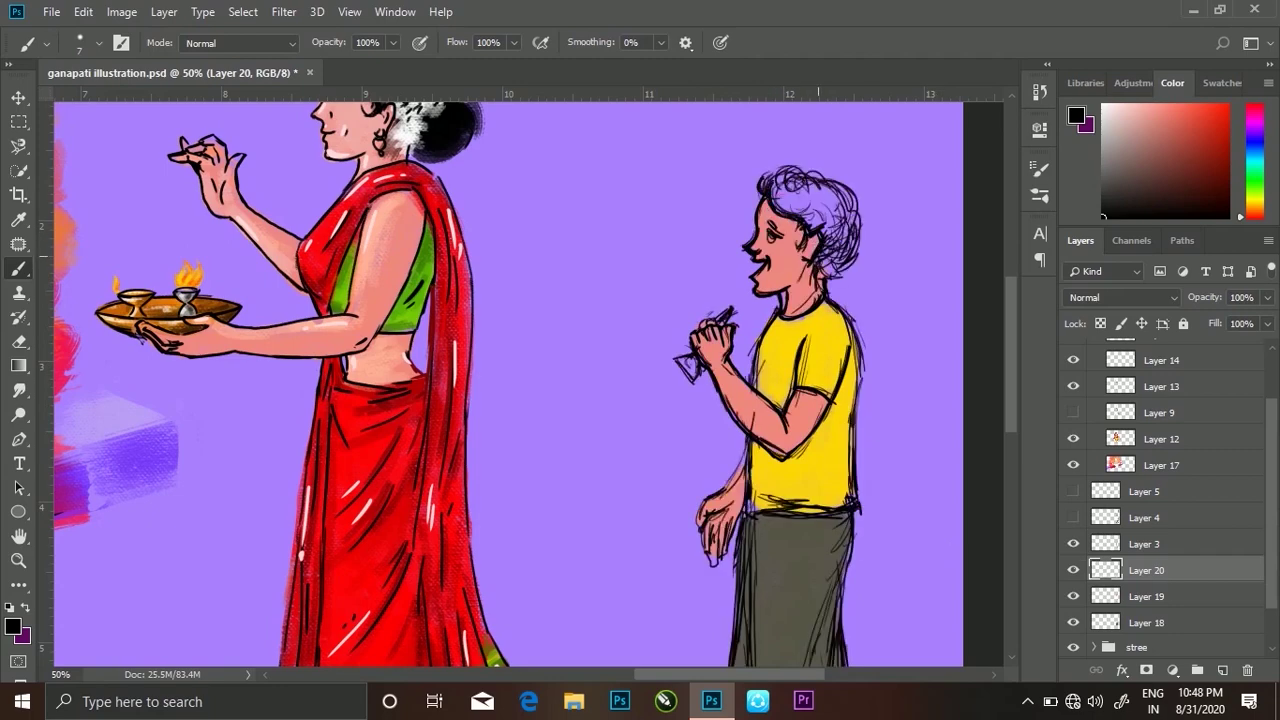
Ink the boy's hair and collar outlines and erase the line on his raised fist
drag(845, 250, 784, 182)
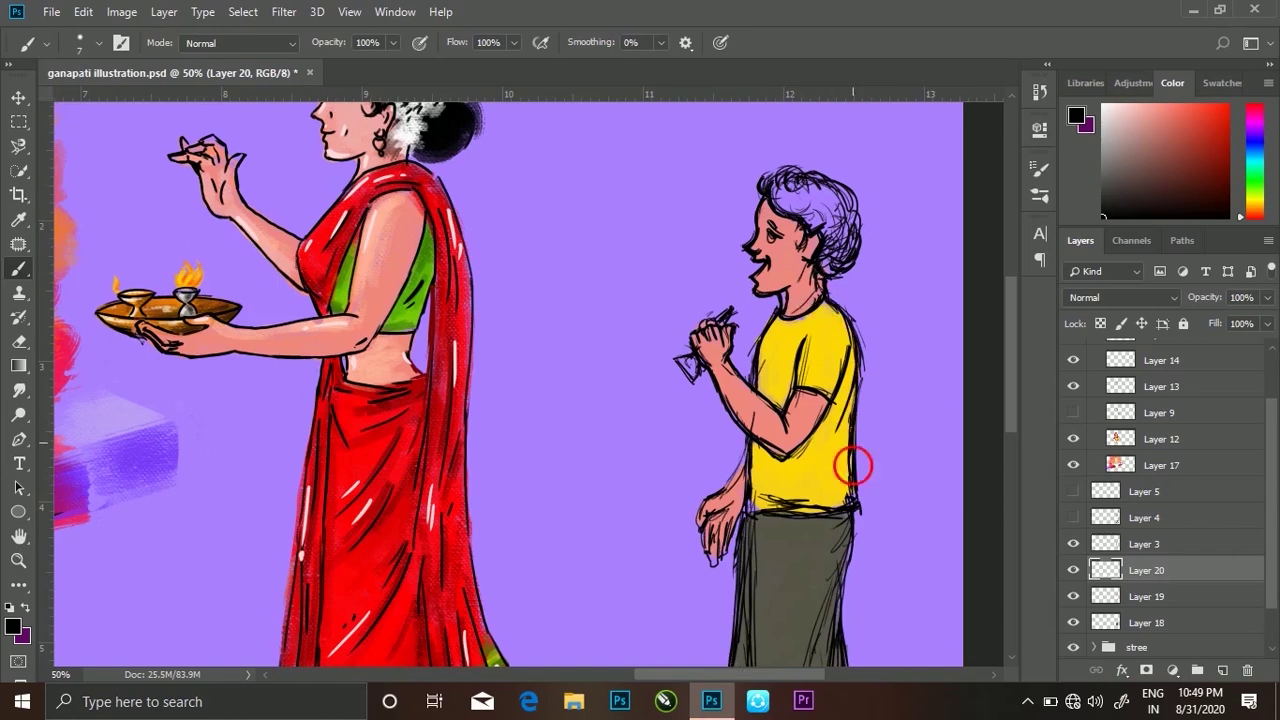
click(1073, 543)
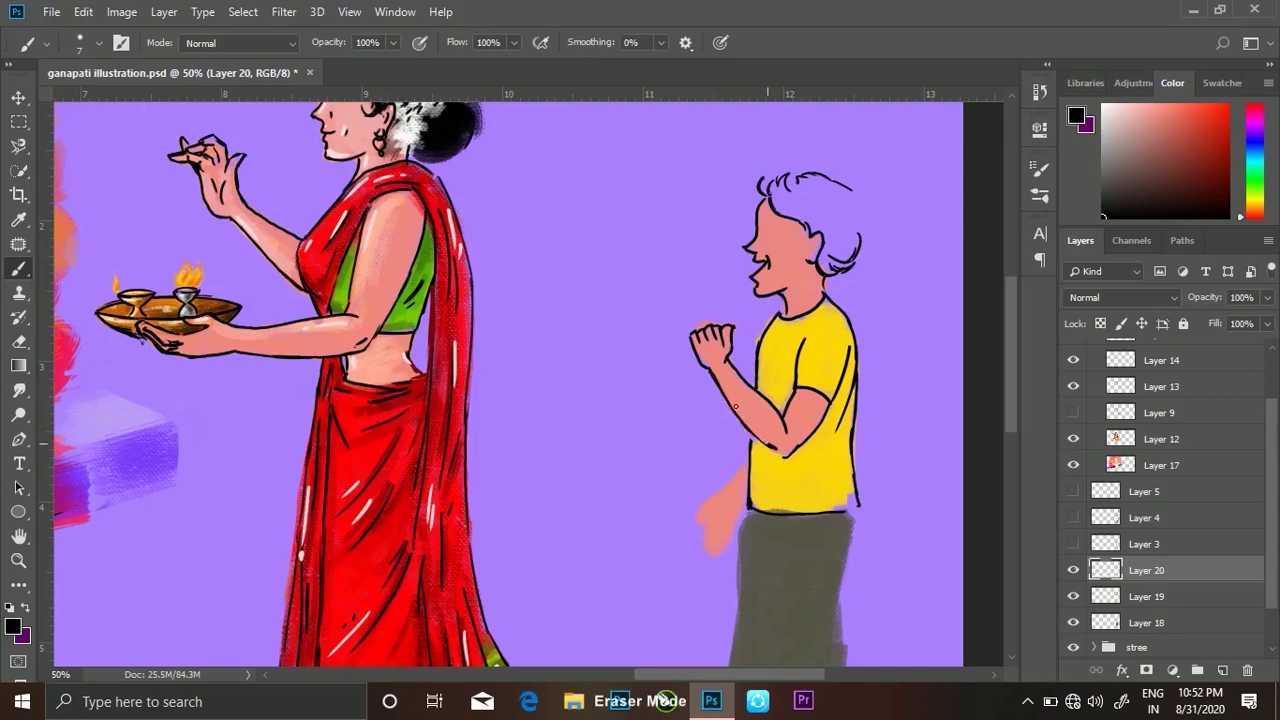
drag(696, 335, 730, 370)
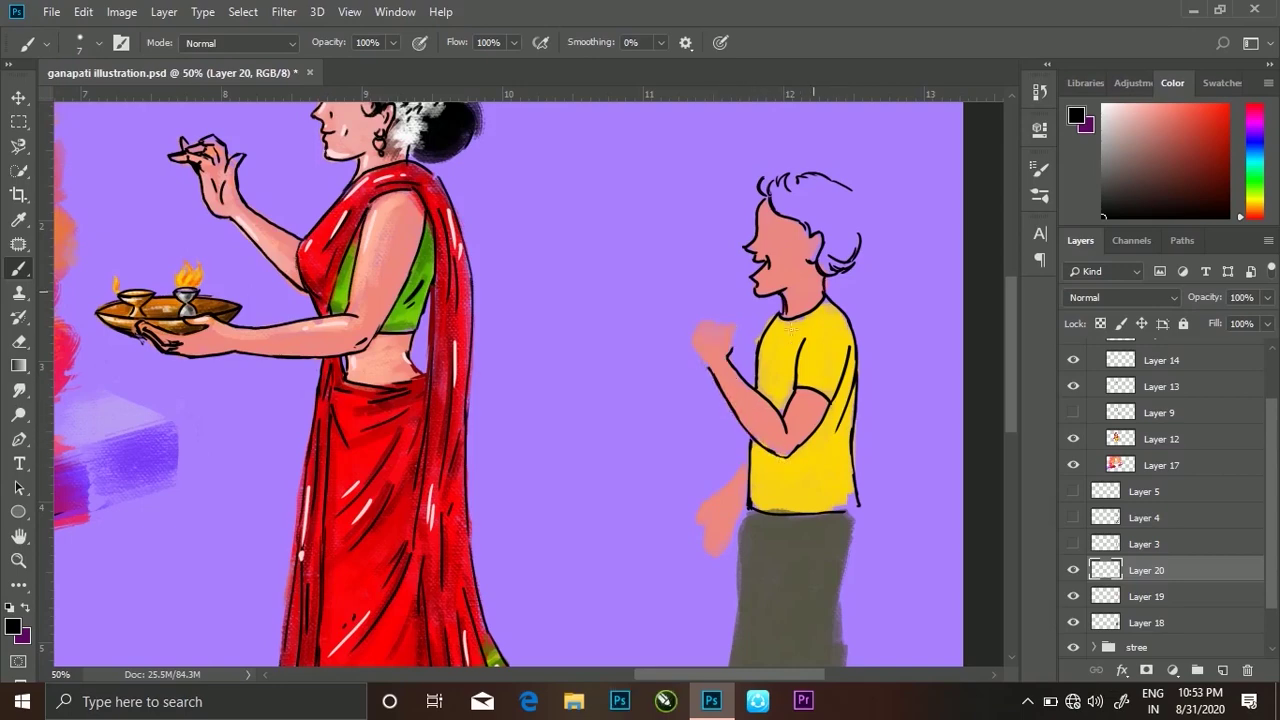
drag(826, 301, 777, 325)
drag(852, 188, 863, 214)
drag(858, 230, 850, 272)
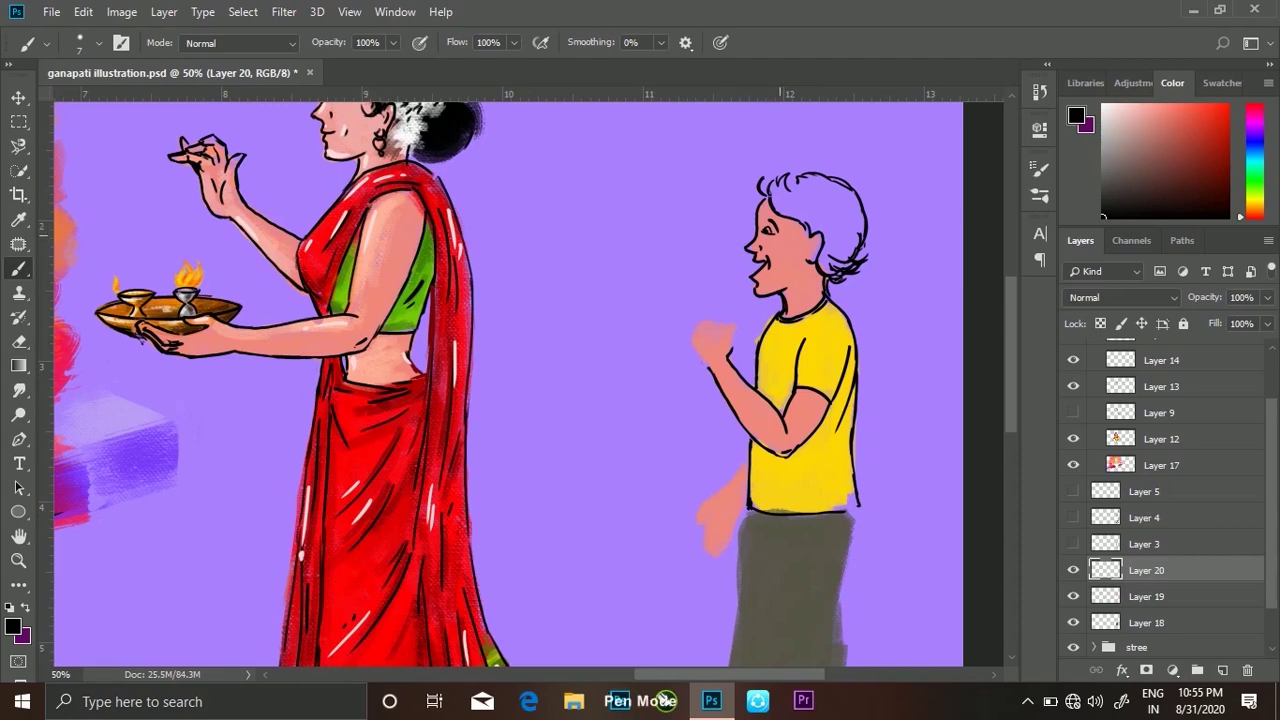
Outline the boy's shirt hem and shorts in black
drag(842, 507, 860, 515)
drag(748, 510, 733, 605)
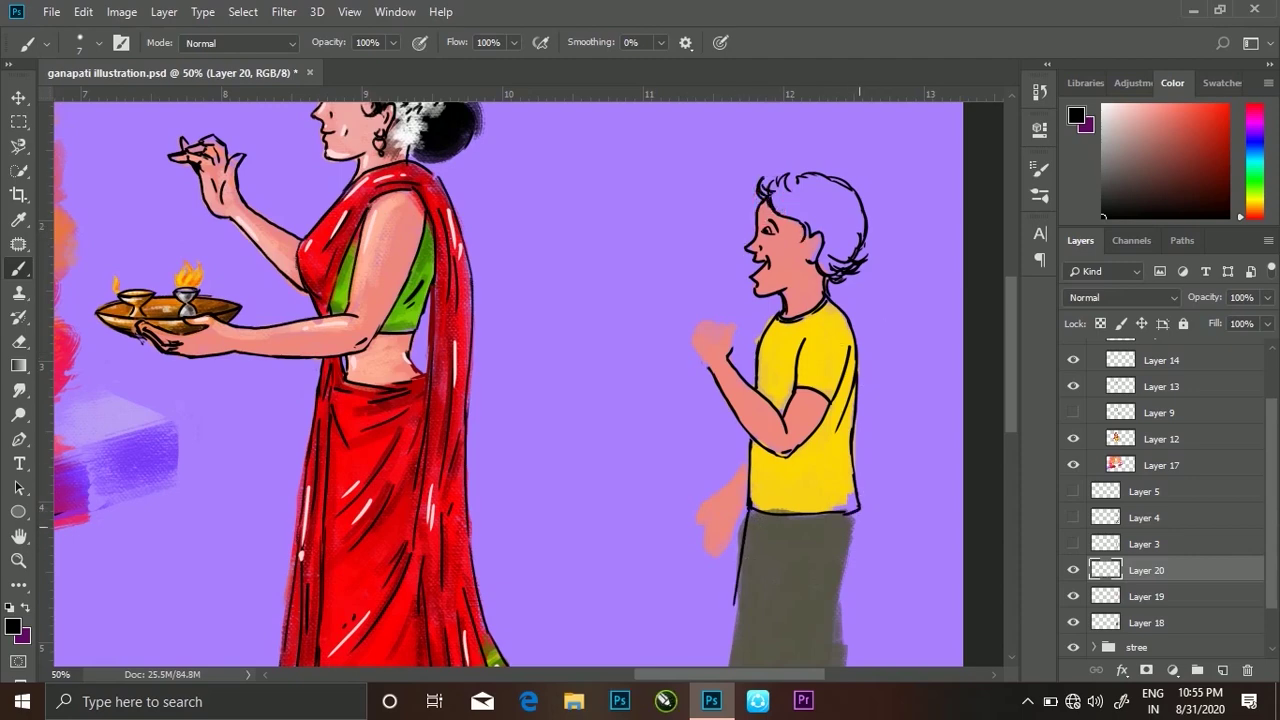
drag(858, 512, 852, 626)
scroll(850, 565, down, 3)
drag(738, 466, 836, 560)
drag(850, 464, 848, 552)
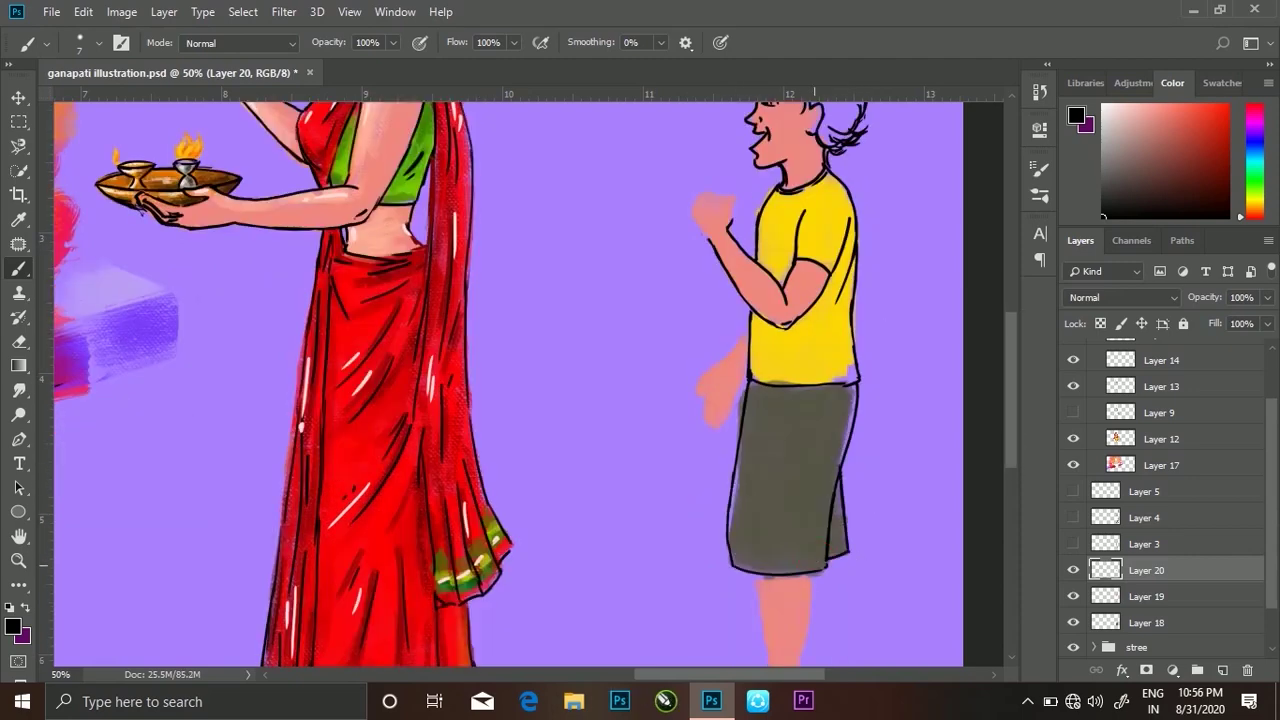
Draw a fold line on the shorts and outline the boy's lower hand and fingers
drag(766, 397, 787, 430)
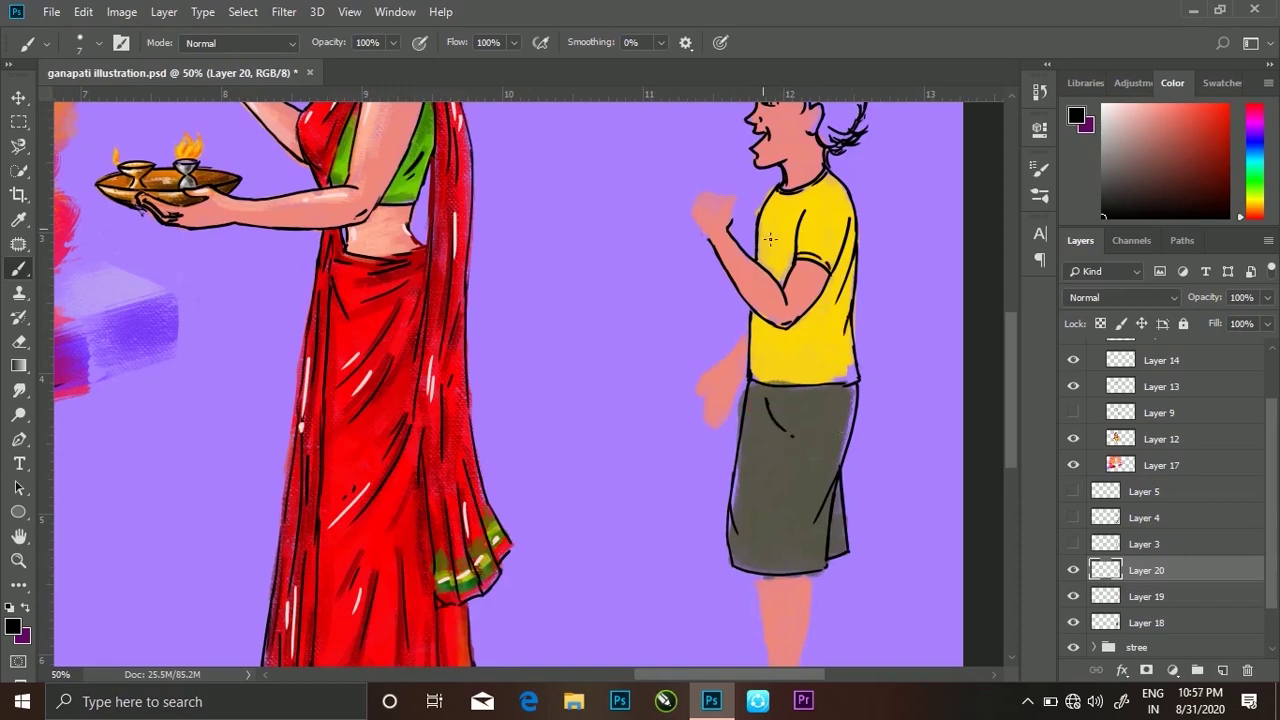
drag(722, 372, 714, 414)
key(ctrl+z)
key(ctrl+z)
key(ctrl+z)
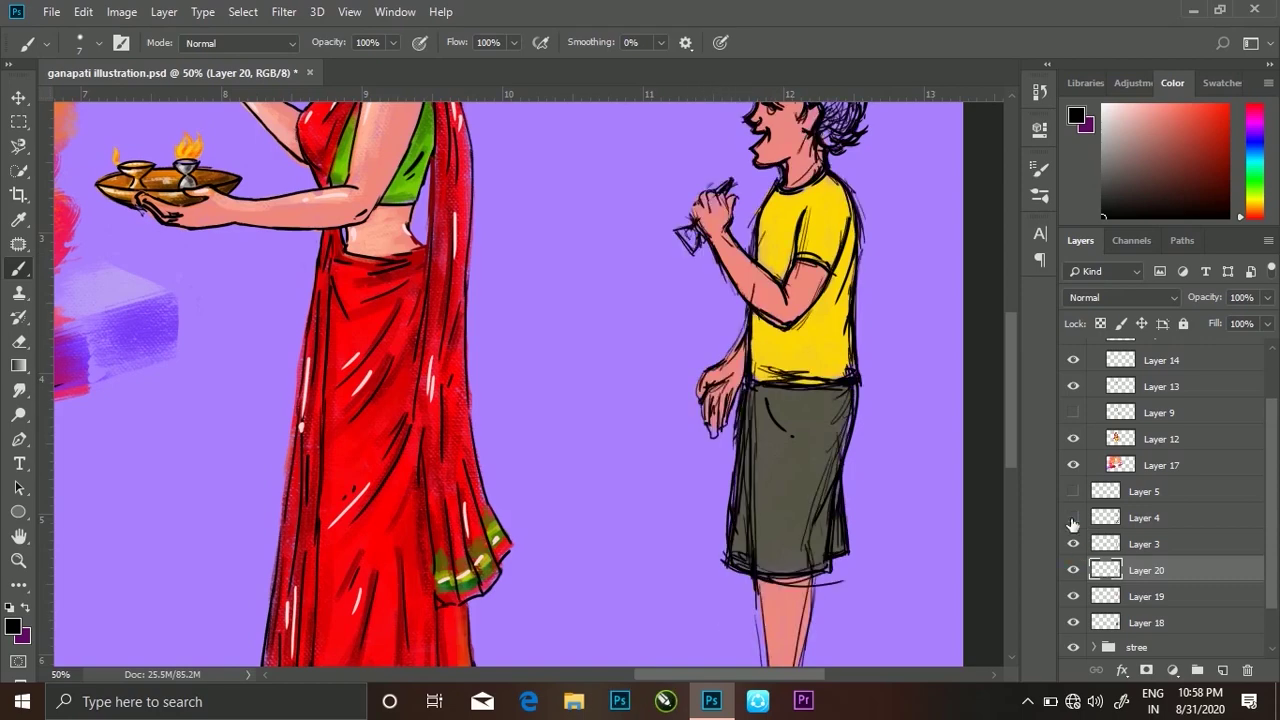
mouse_move(704, 392)
mouse_down()
mouse_move(736, 358)
mouse_move(700, 392)
mouse_move(726, 434)
mouse_up()
key(ctrl+z)
mouse_move(746, 370)
mouse_down()
mouse_move(722, 422)
mouse_move(734, 388)
mouse_up()
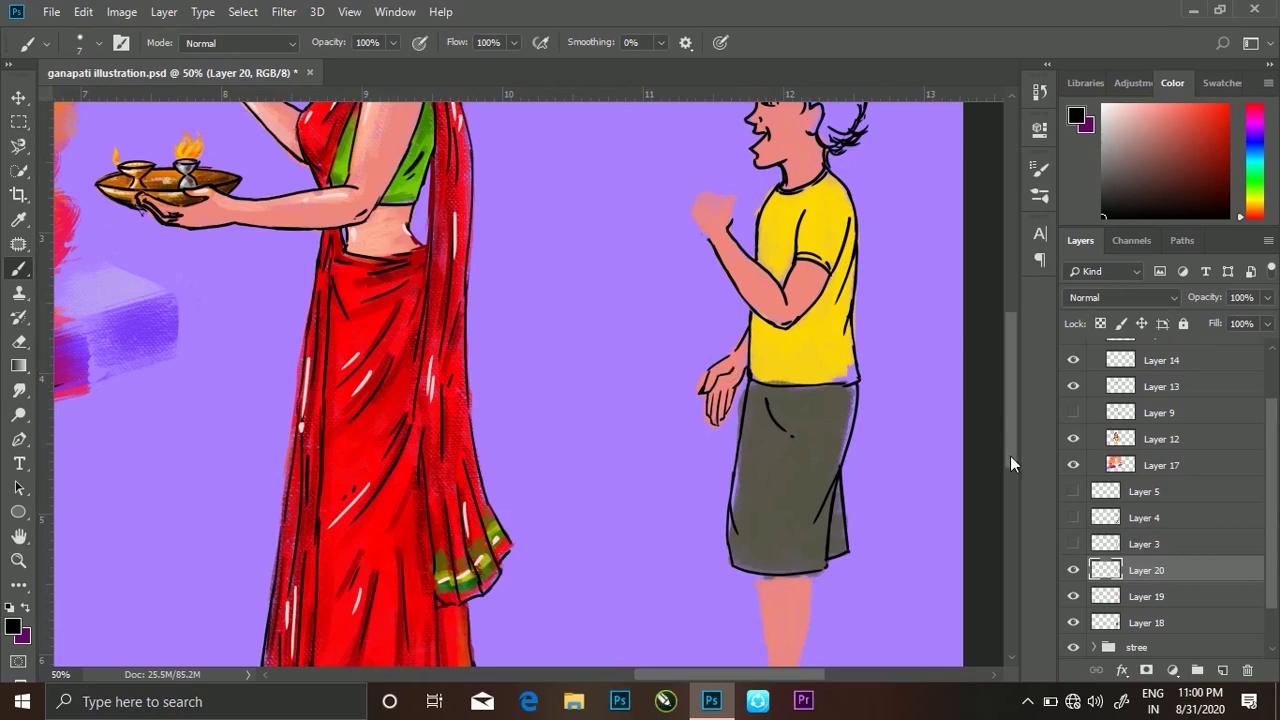
Ink the boy's legs, the back of the heel and the front of the ankle in black
drag(1011, 462, 1011, 505)
drag(760, 400, 760, 497)
mouse_move(800, 402)
mouse_down()
mouse_move(808, 548)
mouse_move(780, 566)
mouse_up()
drag(766, 530, 748, 562)
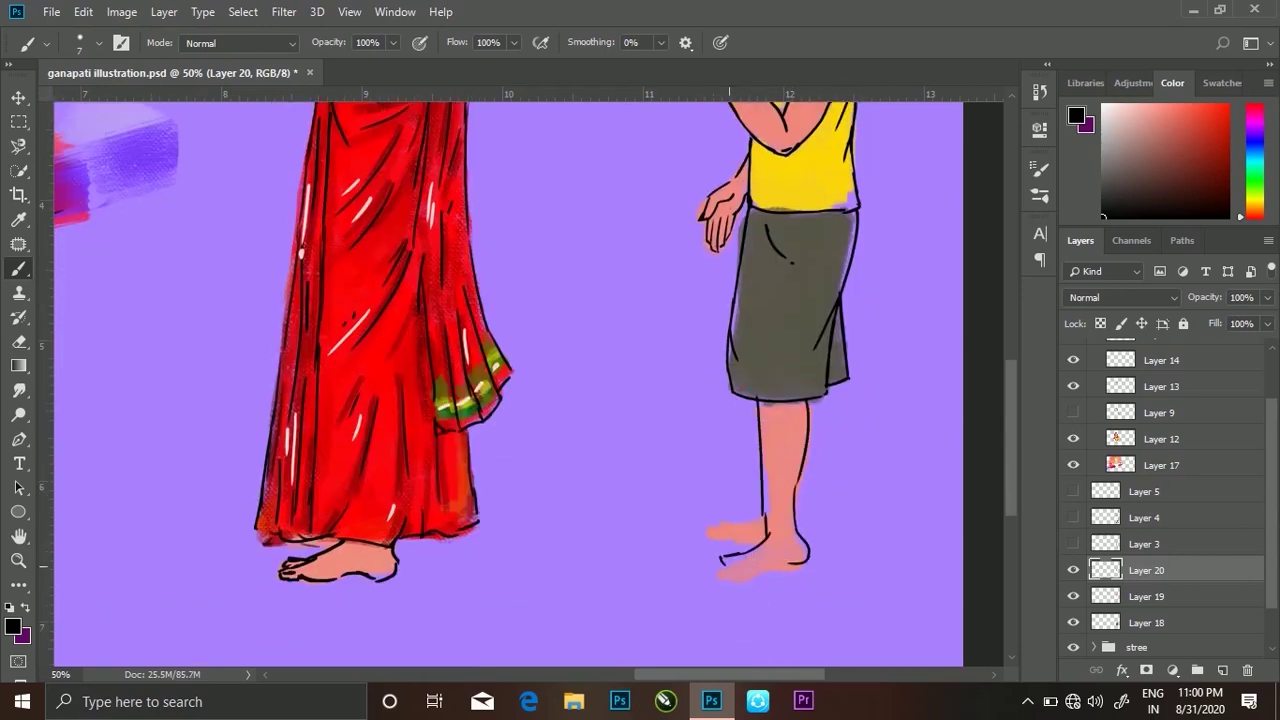
key(ctrl+minus)
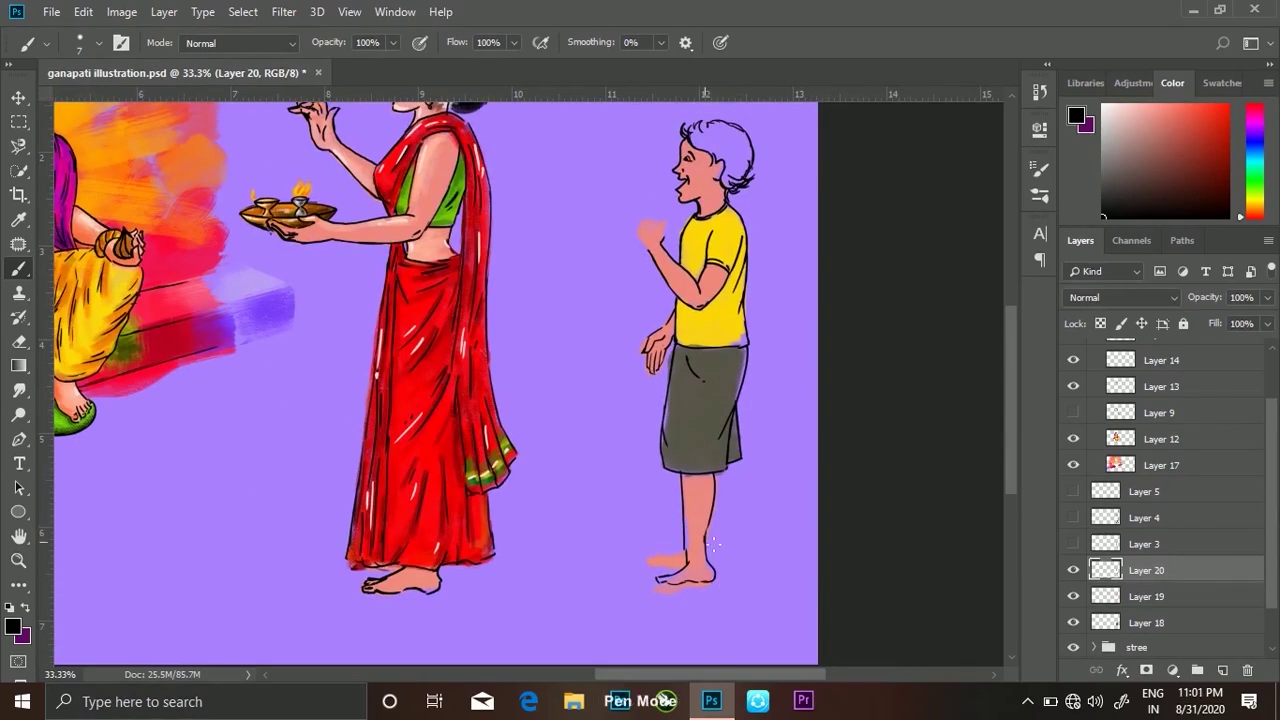
key(ctrl+z)
key(ctrl+z)
key(ctrl+z)
key(ctrl+z)
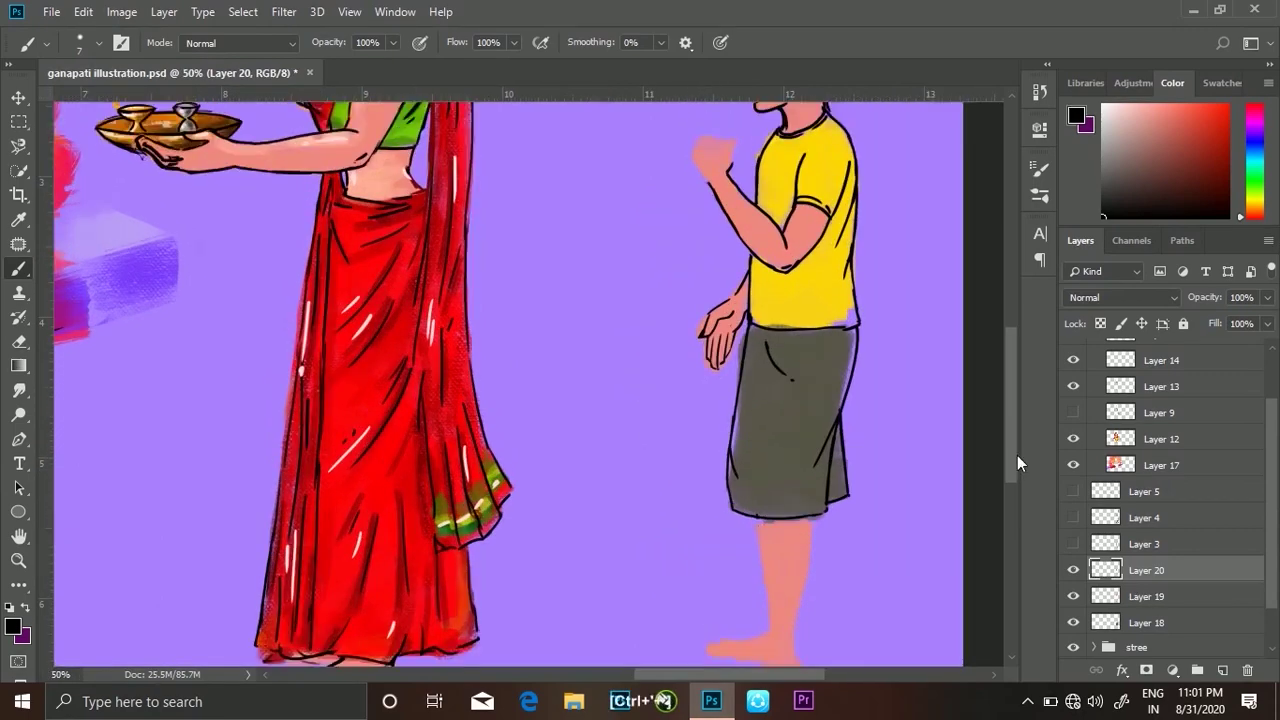
key(ctrl+plus)
key(ctrl+shift+z)
key(ctrl+shift+z)
key(ctrl+shift+z)
key(ctrl+shift+z)
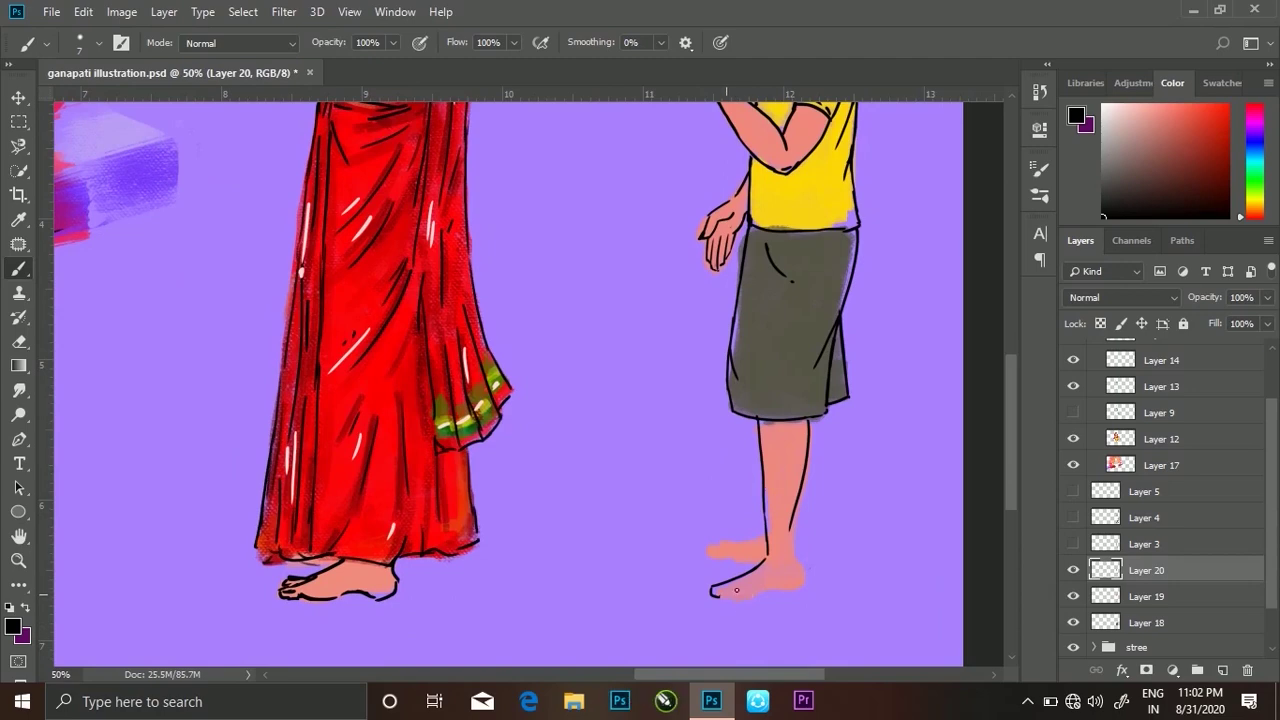
key(ctrl+shift+z)
key(ctrl+shift+z)
key(ctrl+shift+z)
key(ctrl+shift+z)
key(ctrl+shift+z)
key(ctrl+shift+z)
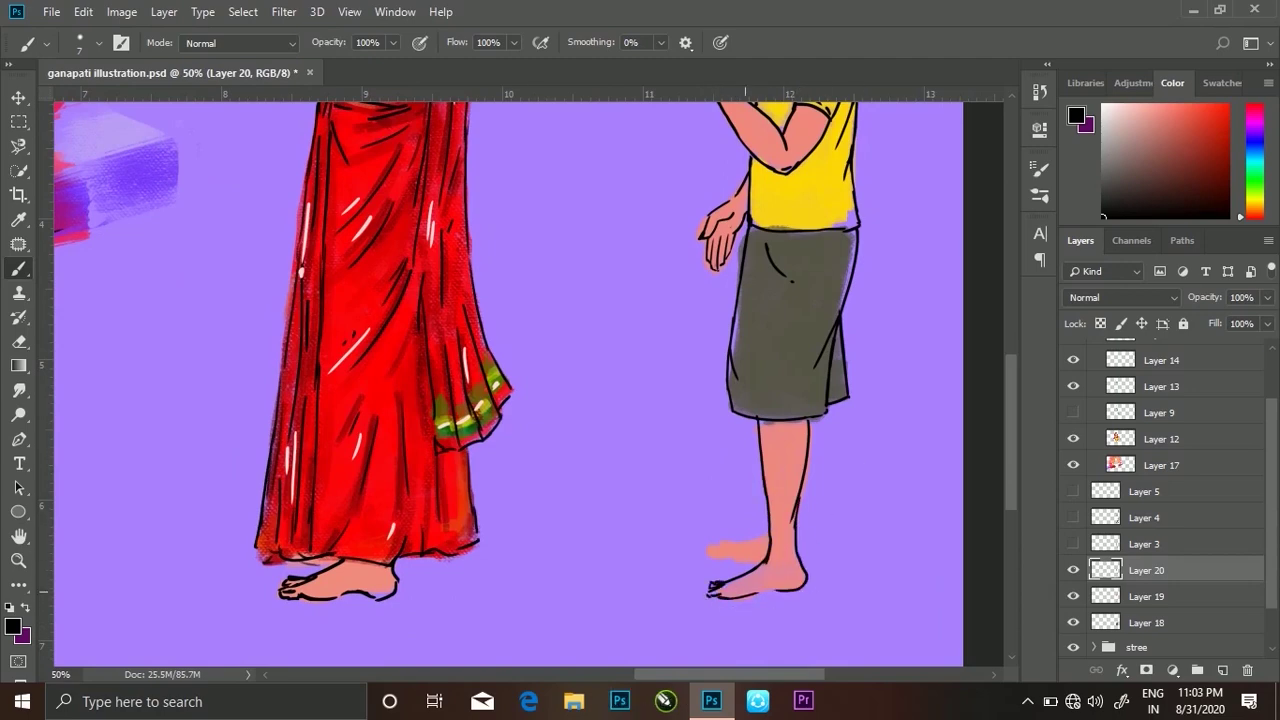
key(ctrl+shift+z)
key(ctrl+shift+z)
key(ctrl+z)
key(ctrl+shift+z)
key(ctrl+shift+z)
key(ctrl+shift+z)
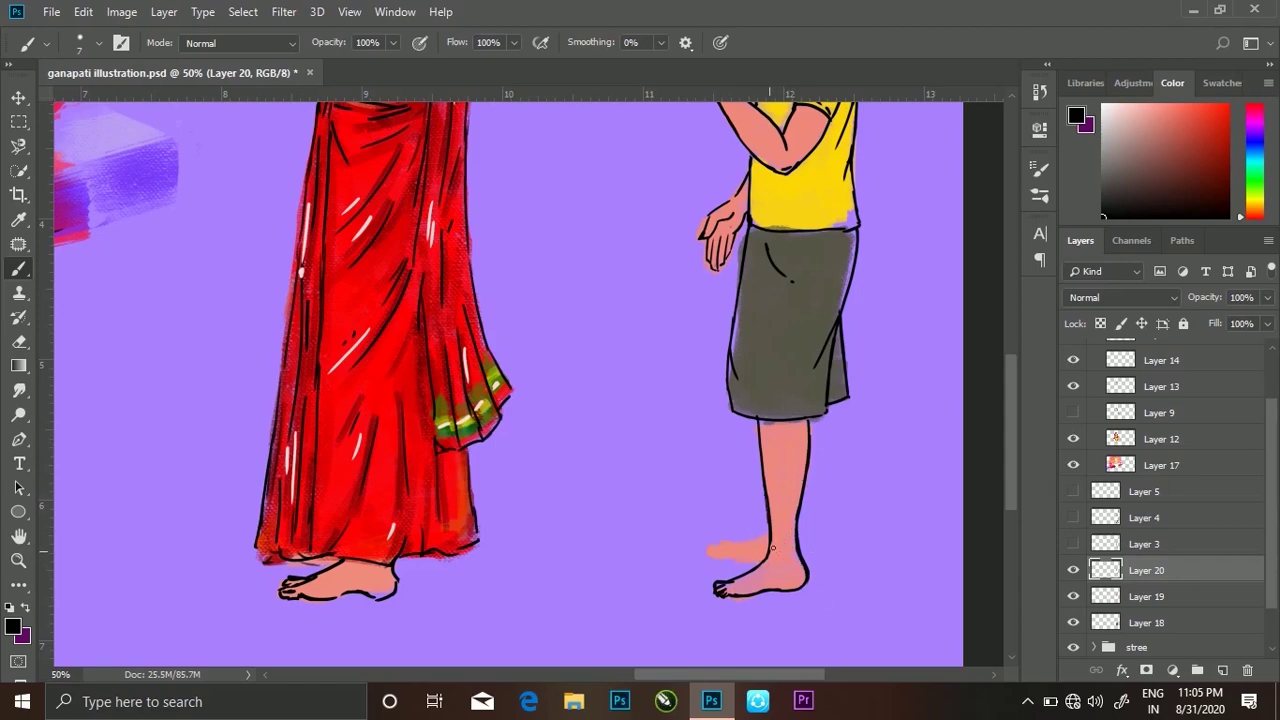
Touch up the toes of the boy's back foot with short strokes
drag(716, 548, 768, 540)
key(ctrl+z)
drag(730, 542, 724, 561)
key(ctrl+z)
mouse_move(716, 550)
mouse_down()
mouse_move(762, 560)
mouse_move(718, 559)
mouse_up()
key(ctrl+minus)
key(ctrl+minus)
key(ctrl+plus)
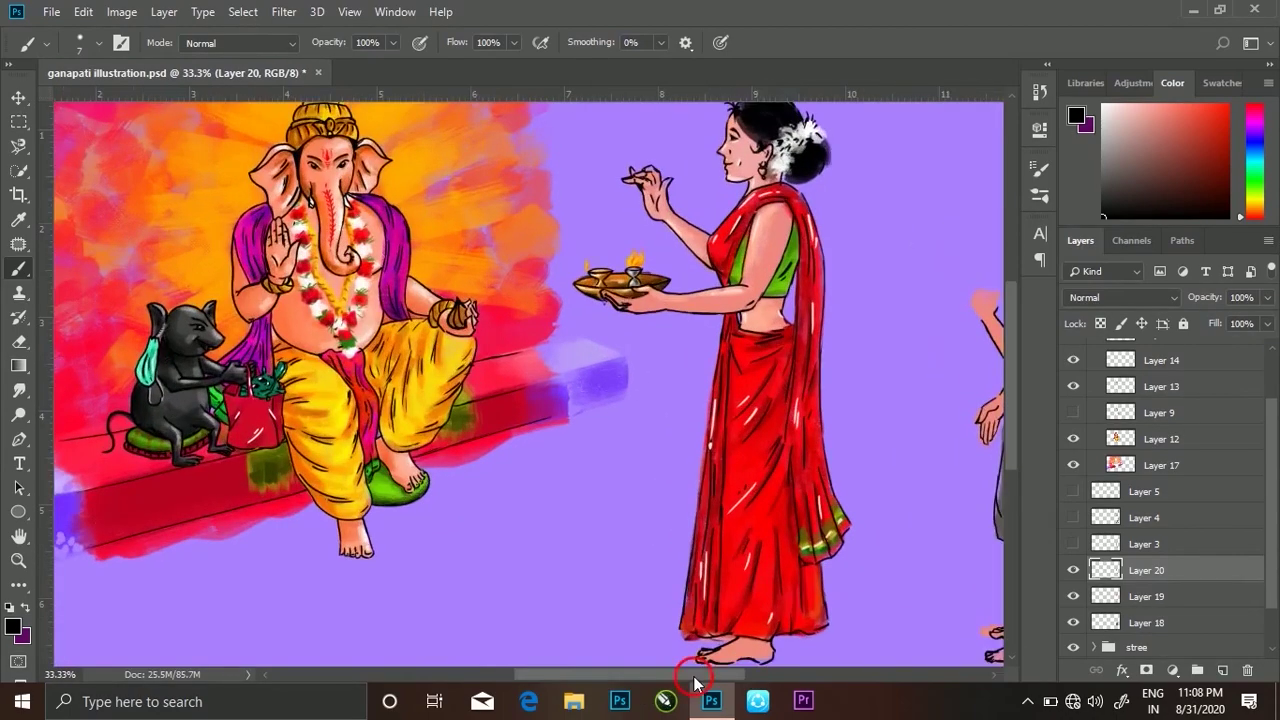
key(ctrl+plus)
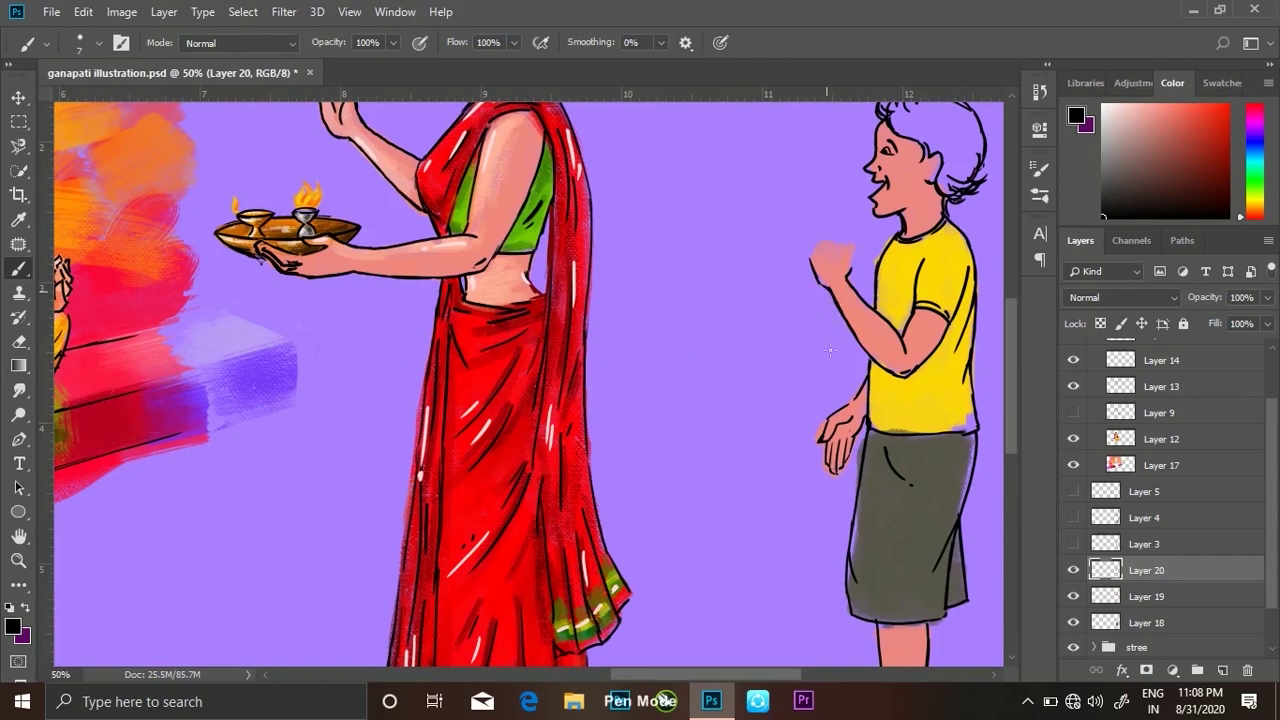
Ink the top of the raised fist, then select the raised arm with Quick Selection
mouse_move(816, 262)
mouse_down()
mouse_move(842, 244)
mouse_move(857, 262)
mouse_move(797, 290)
mouse_up()
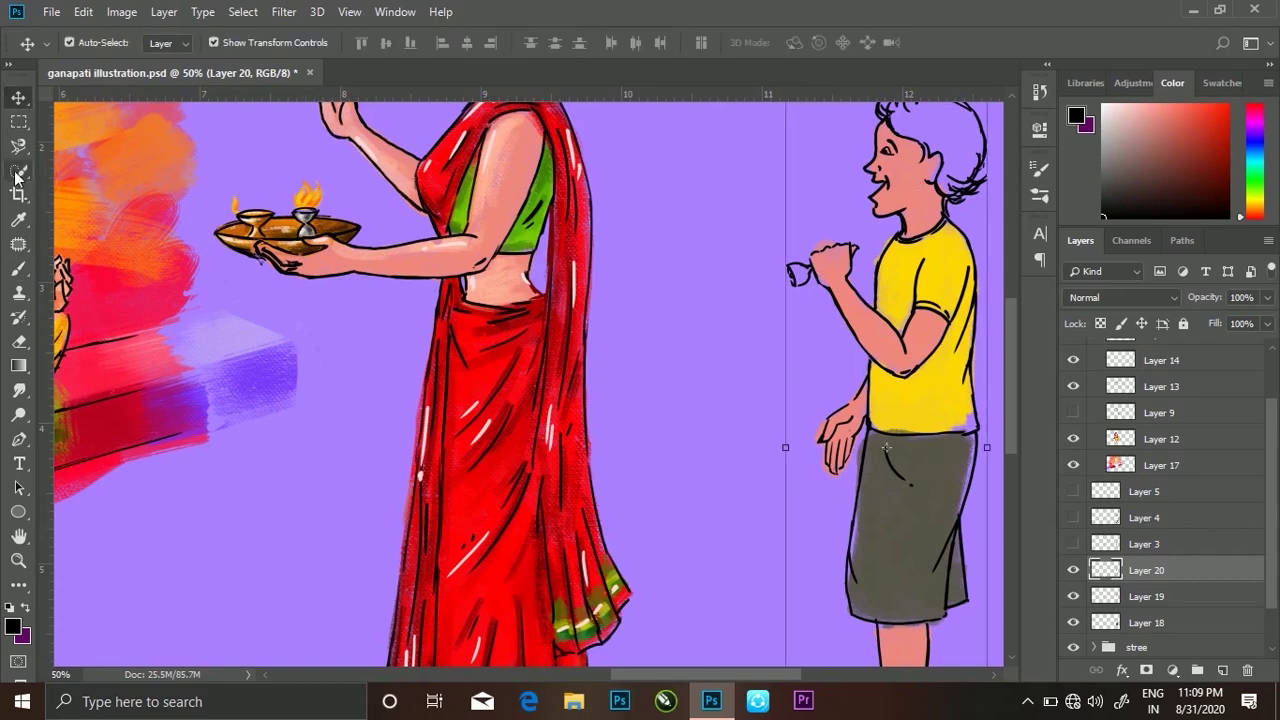
key(w)
mouse_move(940, 160)
mouse_down()
mouse_move(893, 345)
mouse_move(923, 371)
mouse_up()
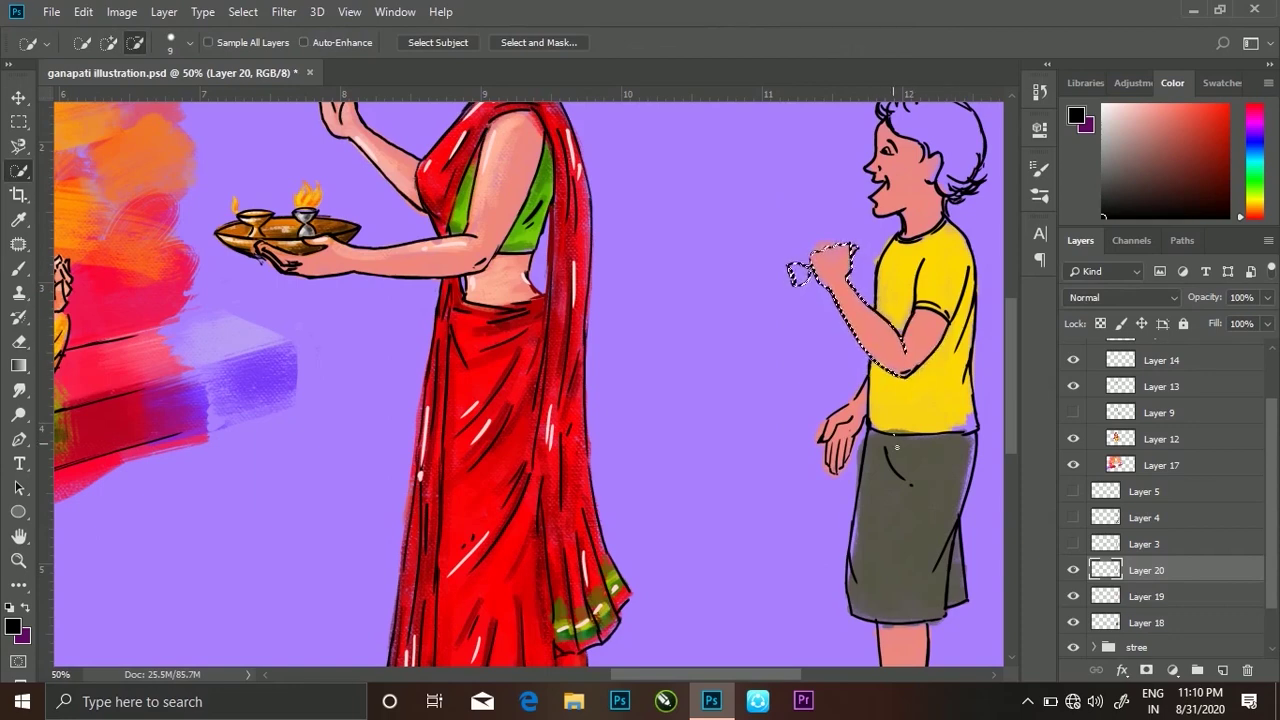
Free-transform the selected arm, rotating it about -34° forward, and commit
key(ctrl+t)
drag(842, 495, 868, 290)
drag(890, 437, 857, 453)
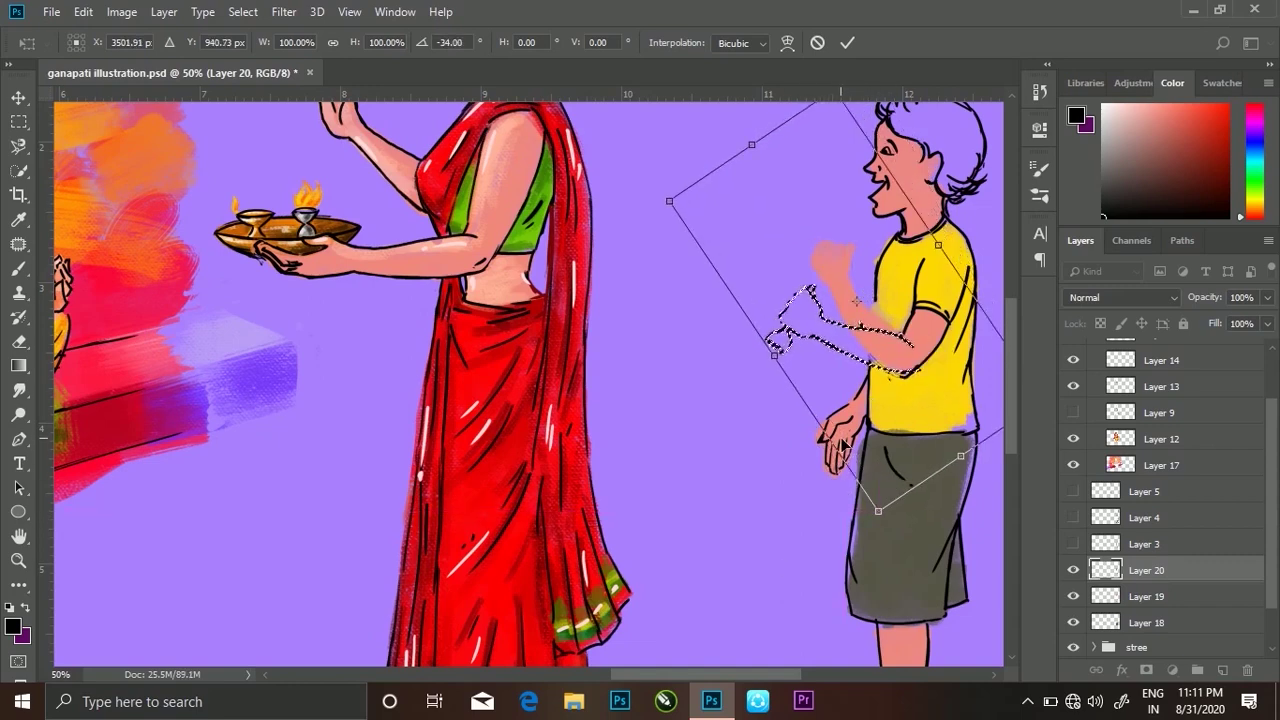
key(ctrl+z)
key(Return)
scroll(528, 383, right, 1)
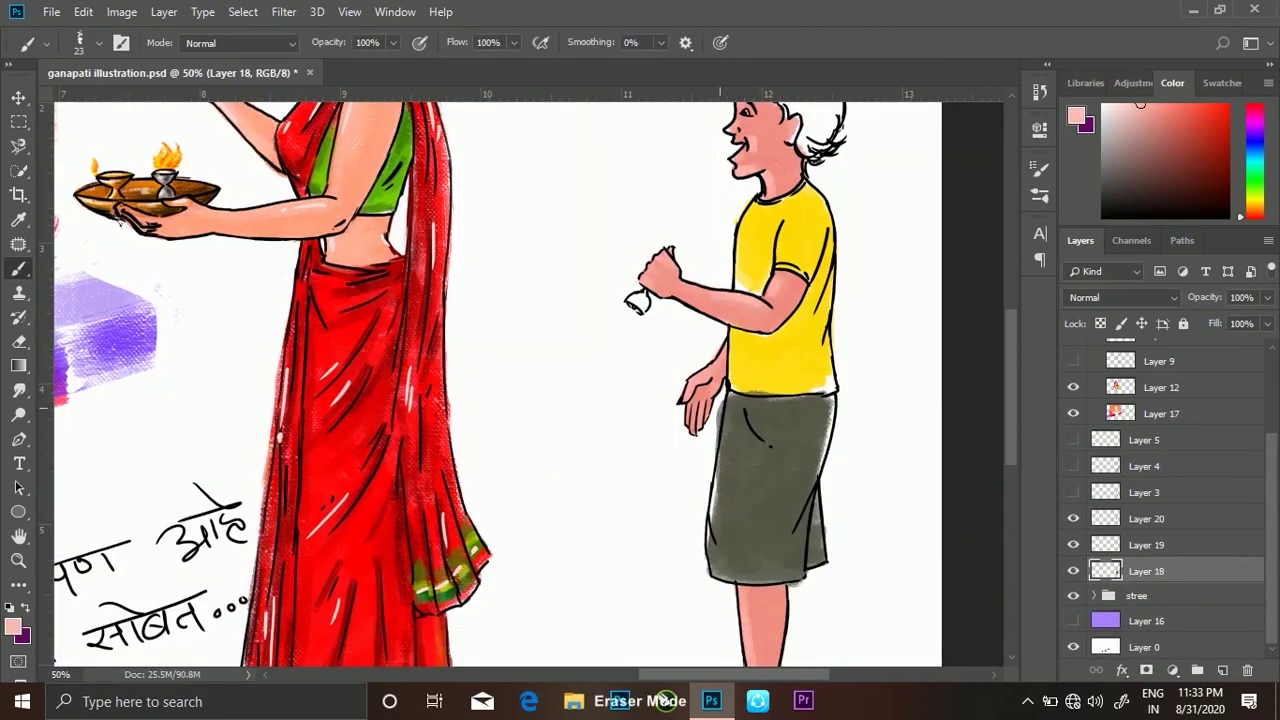
Paint olive grey along the right edge, waistline and left edge of the shorts
click(707, 577)
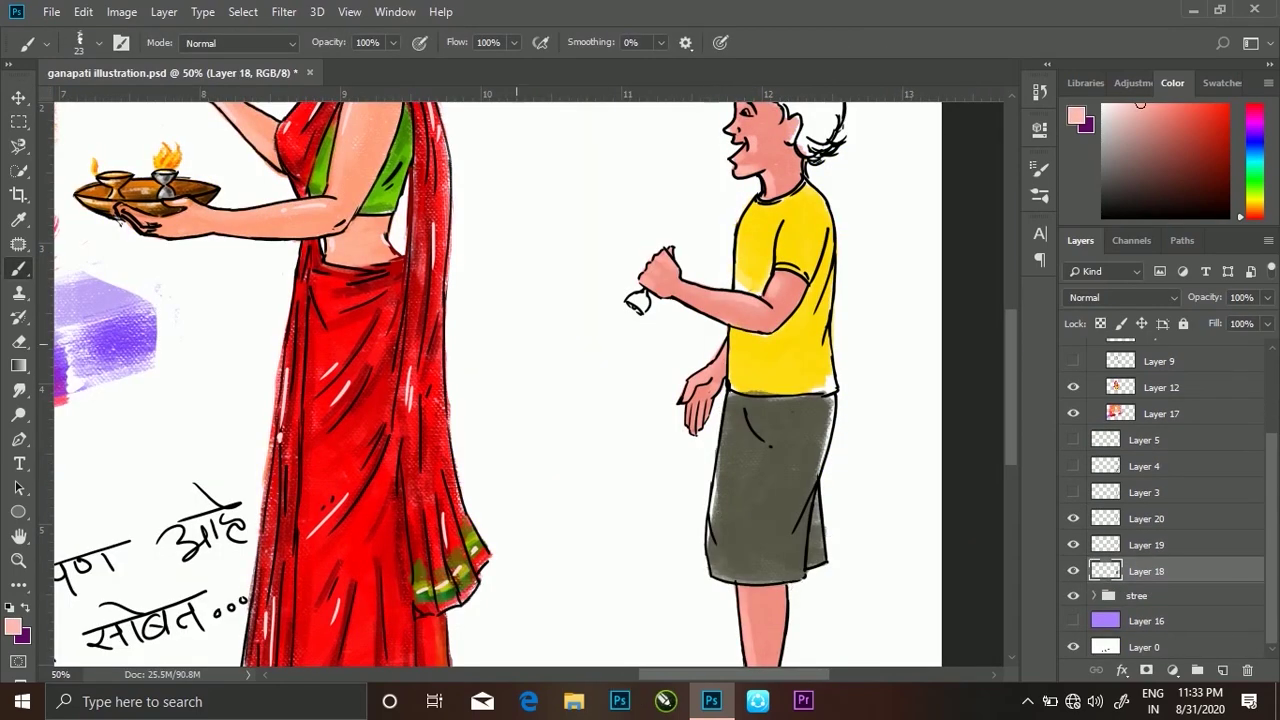
click(13, 627)
click(760, 470)
click(694, 346)
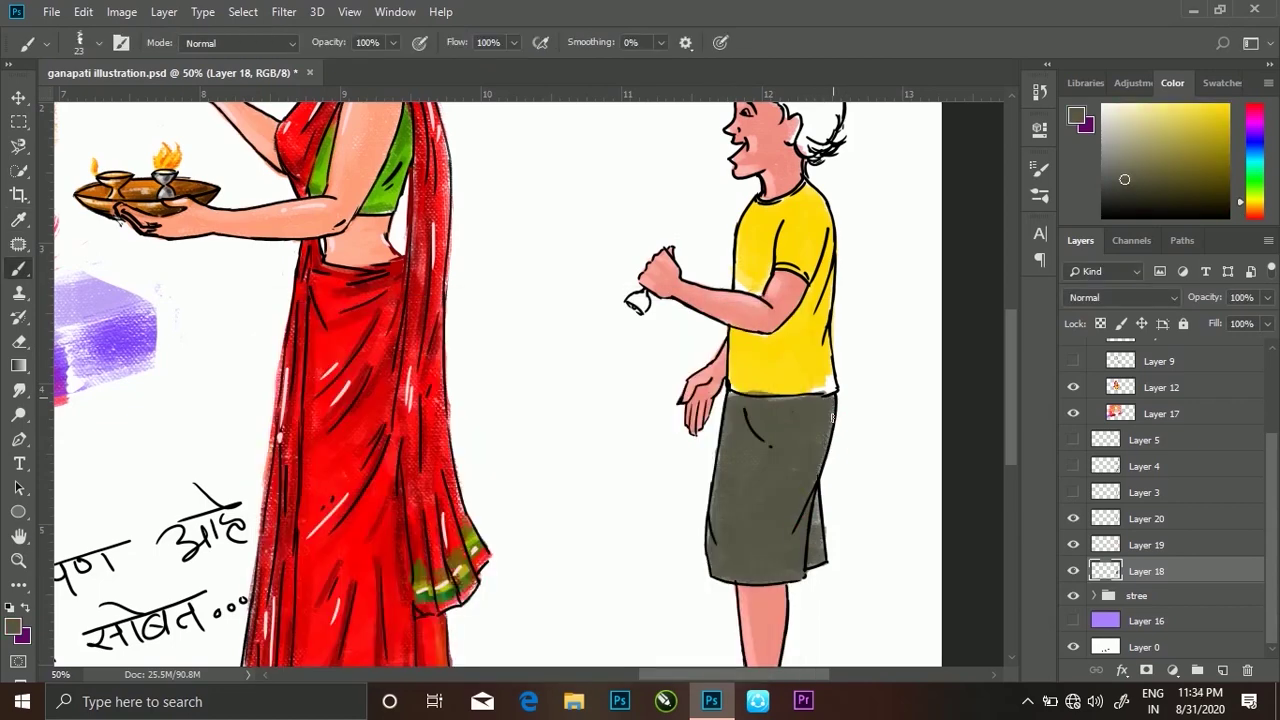
drag(831, 418, 809, 555)
drag(747, 405, 713, 544)
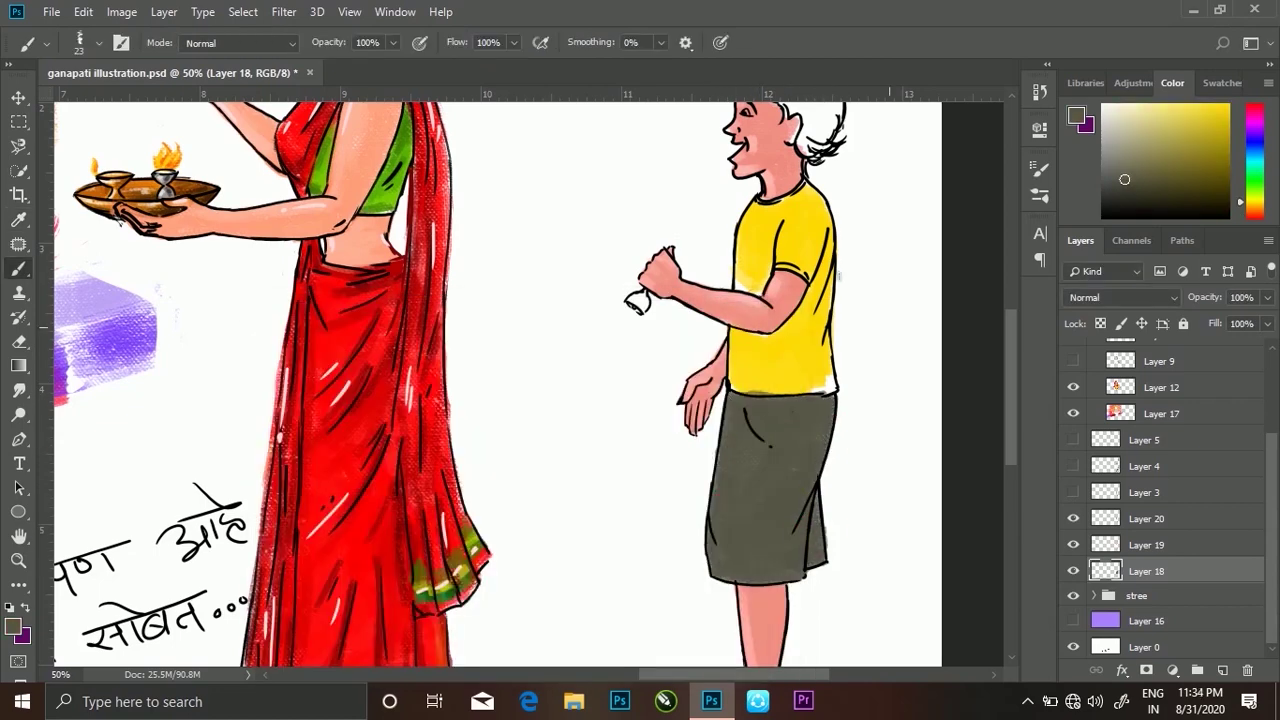
Set a 7 px dark grey brush and shade the yellow shirt's left edge on Layer 19
alt+click(790, 340)
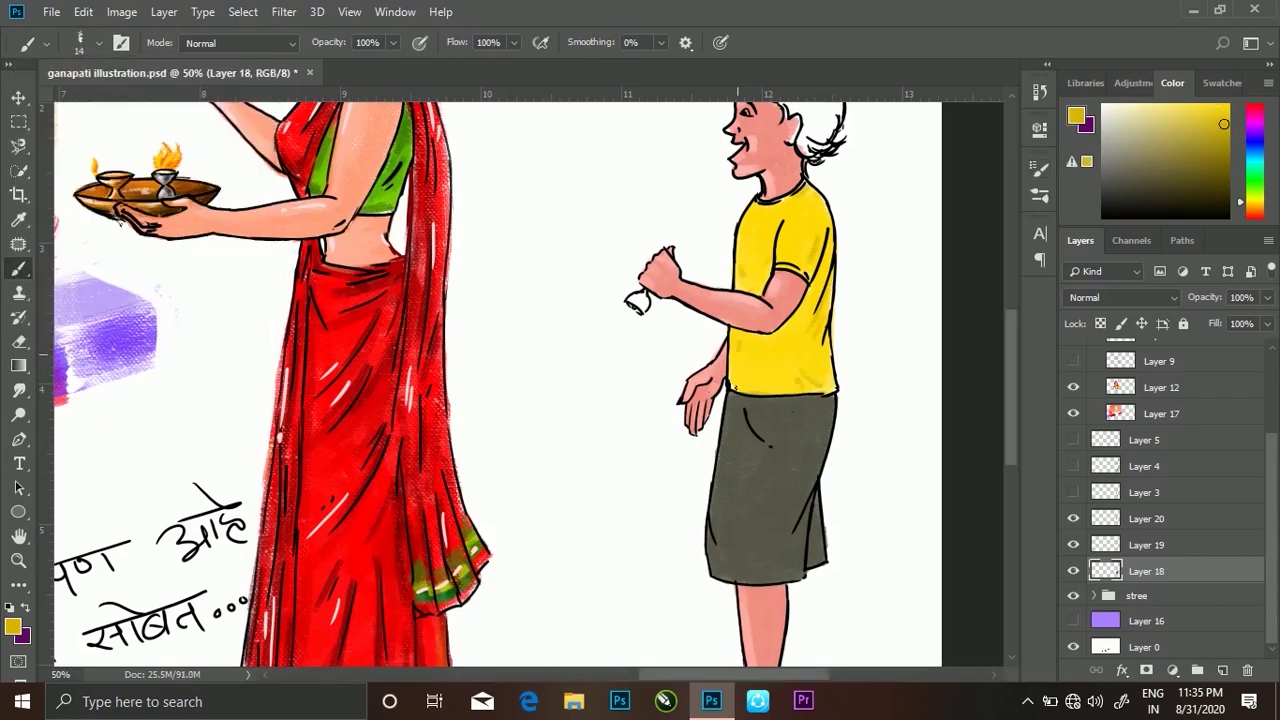
alt+click(795, 545)
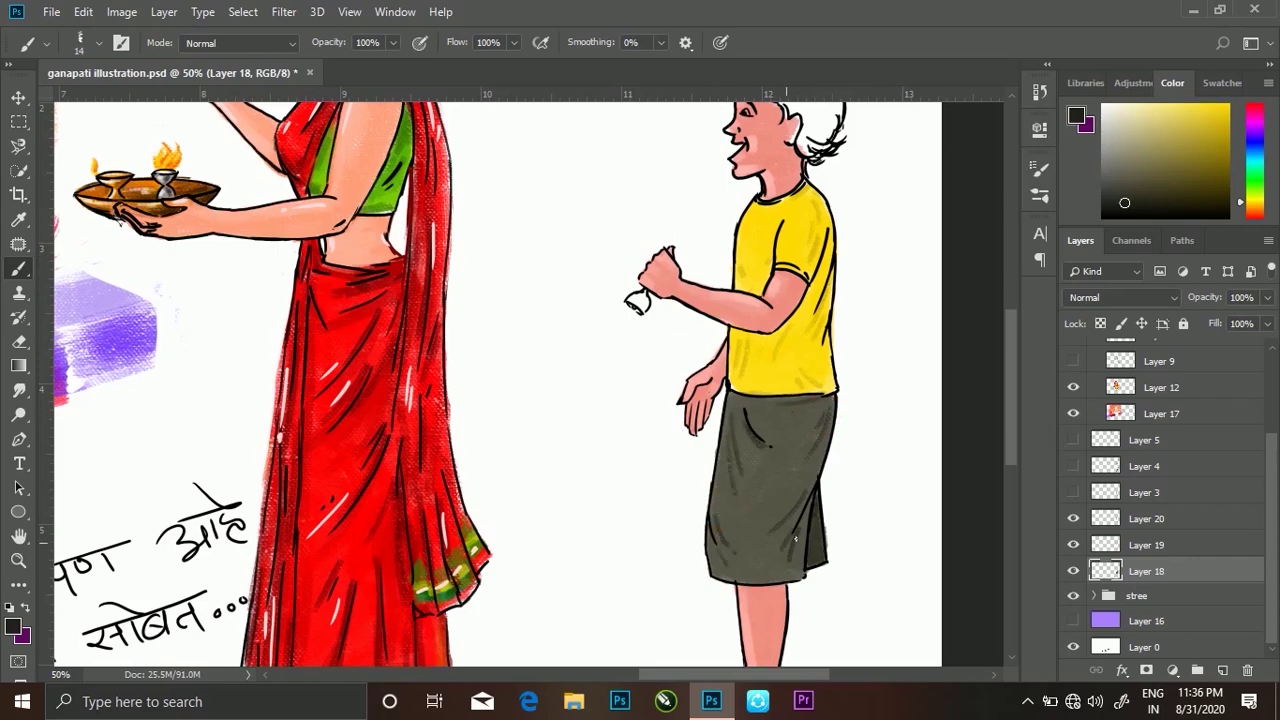
click(46, 43)
drag(125, 112, 105, 112)
key(Return)
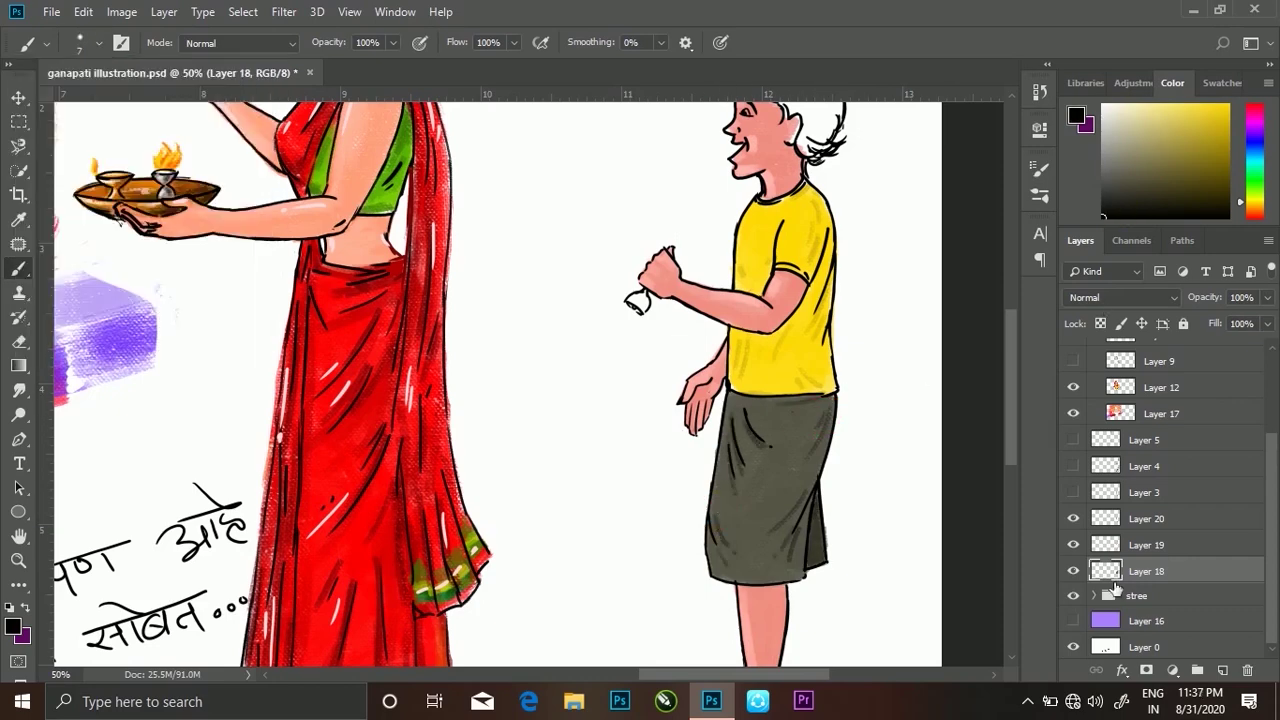
click(1146, 545)
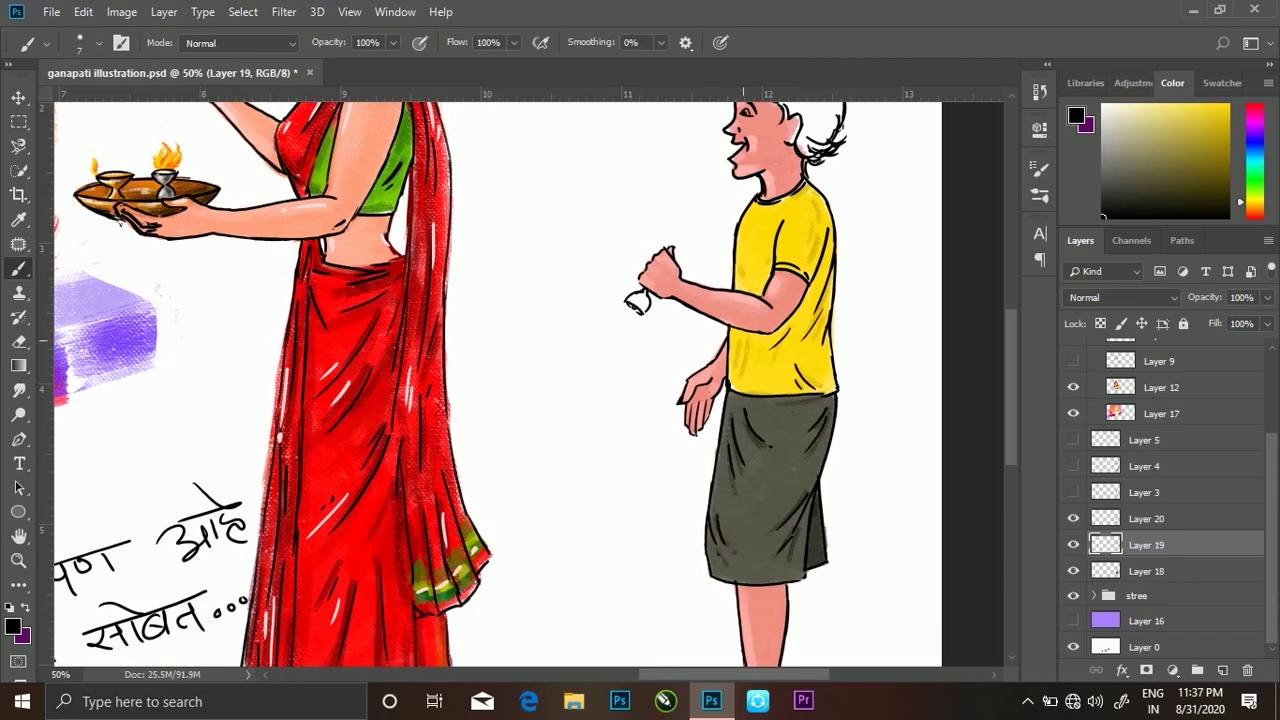
drag(744, 340, 736, 372)
drag(746, 254, 738, 282)
Add two white highlight strokes on the boy's skirt
scroll(1010, 486, down, 4)
scroll(1010, 486, up, 2)
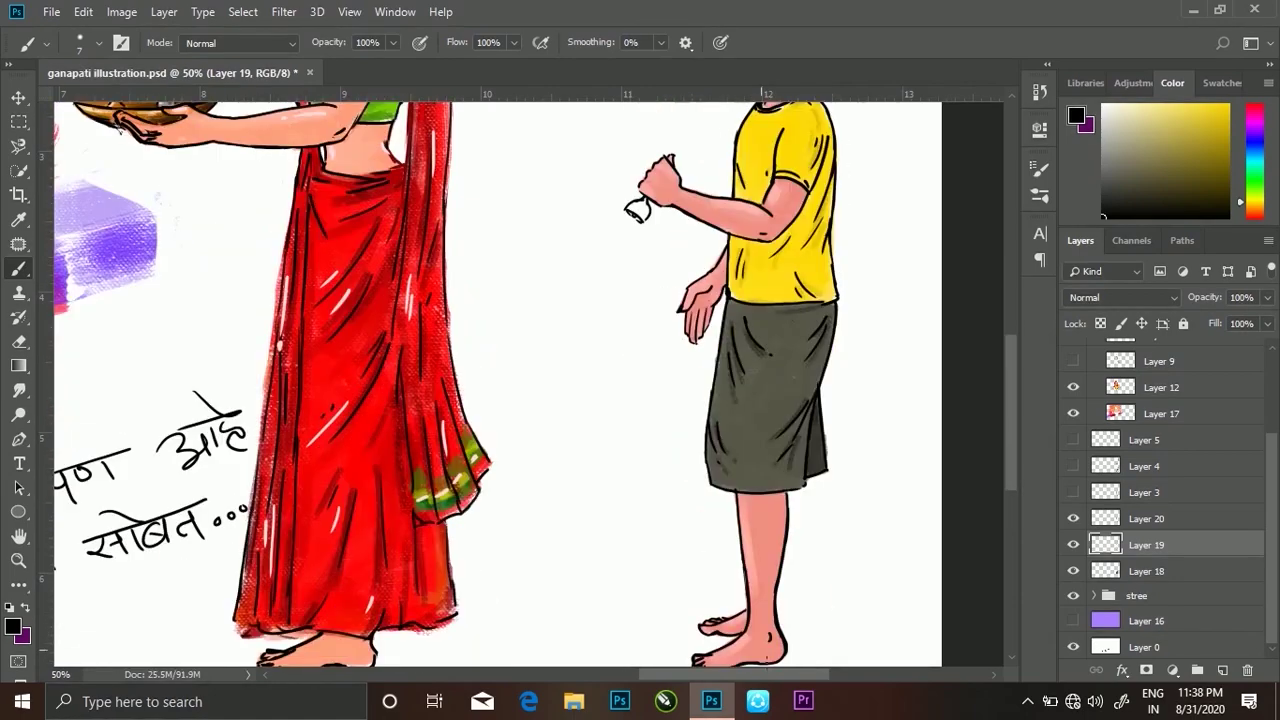
scroll(790, 533, down, 2)
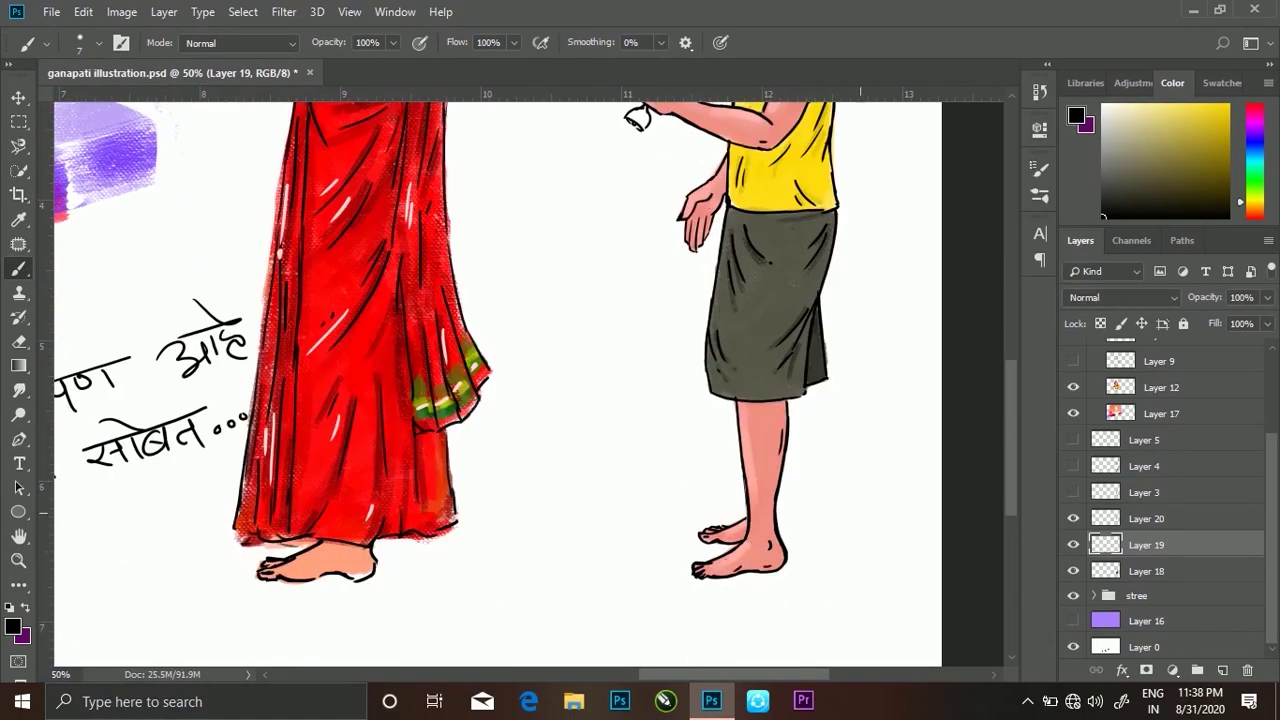
scroll(800, 500, up, 3)
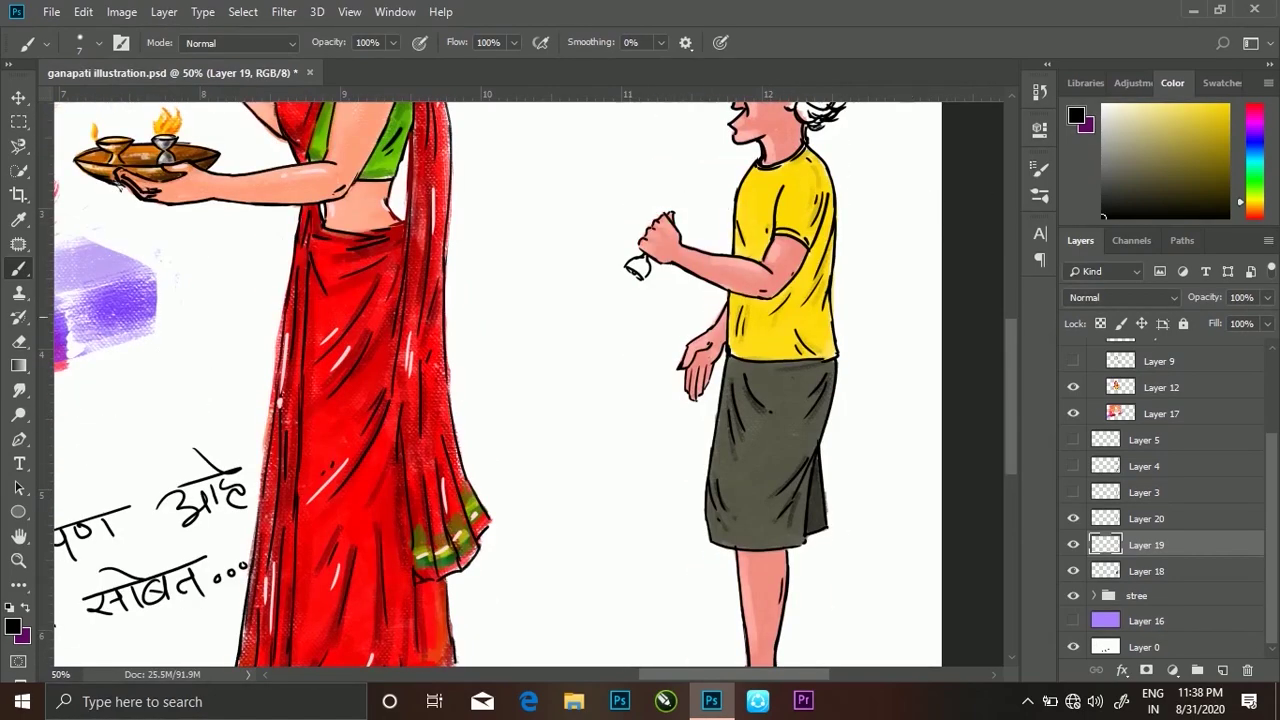
scroll(500, 385, up, 3)
drag(746, 556, 752, 578)
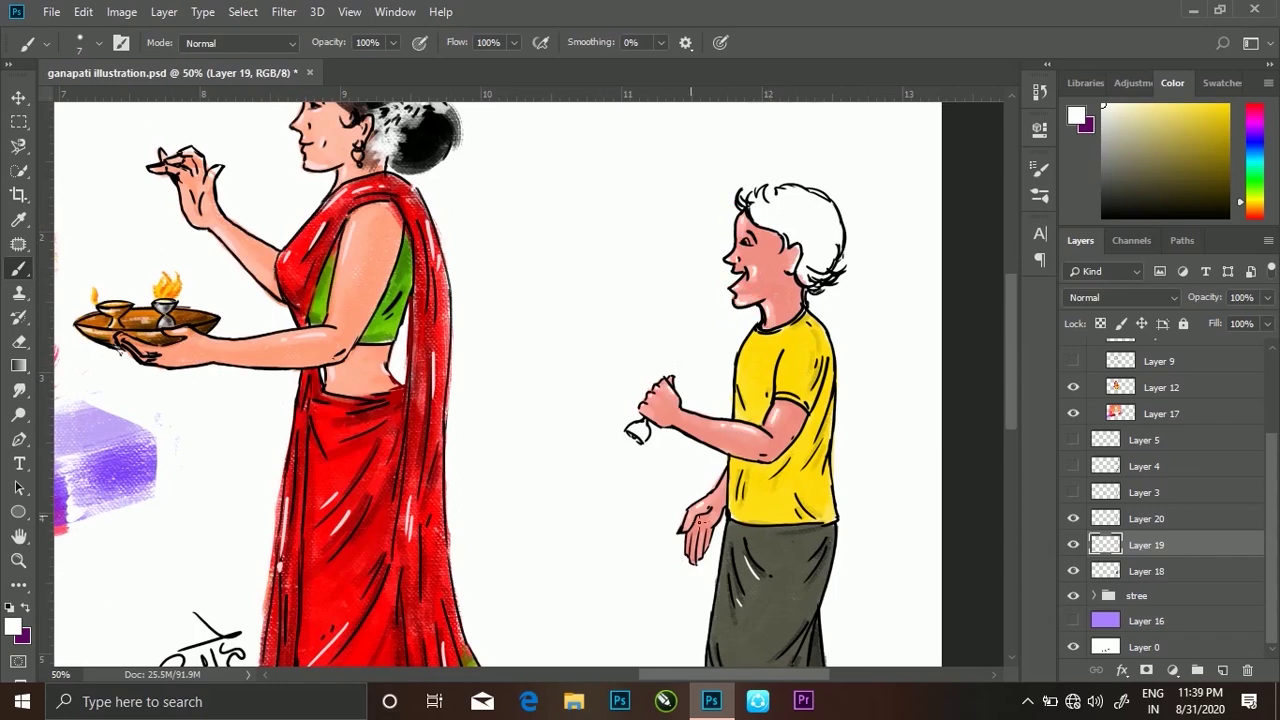
scroll(744, 507, down, 3)
drag(721, 463, 740, 502)
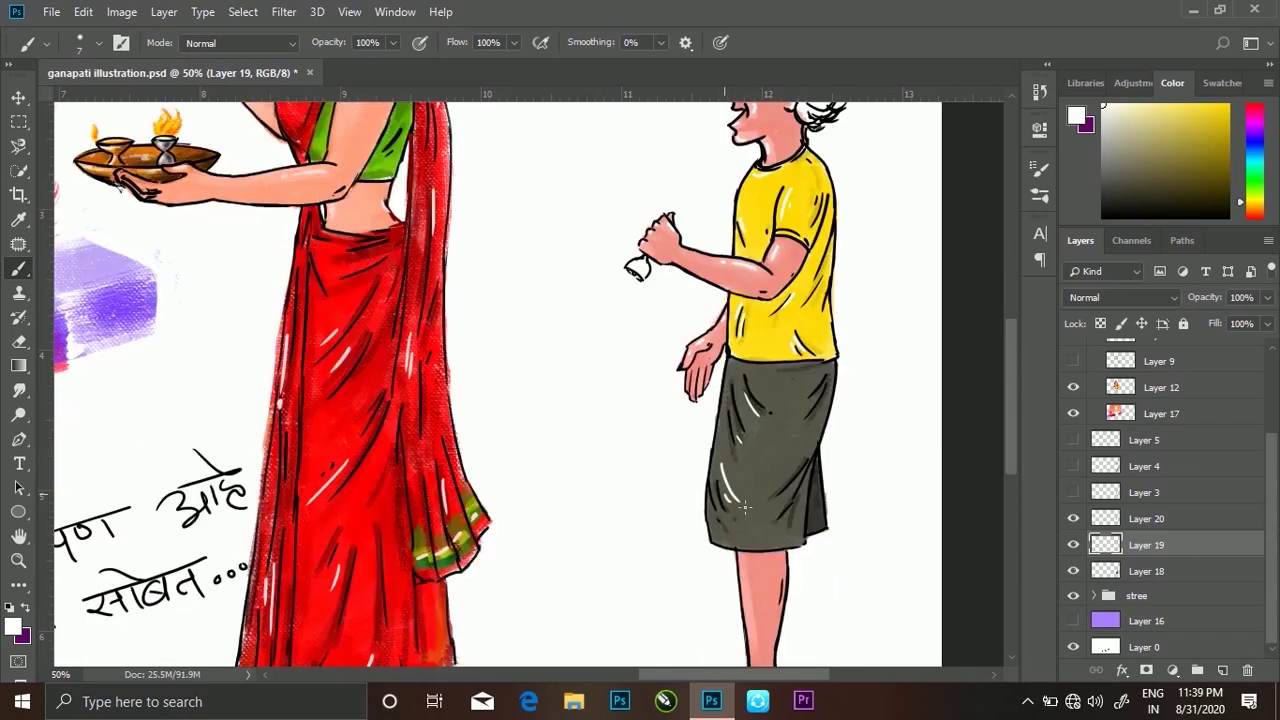
scroll(745, 488, down, 4)
On Layer 18, paint the boy's hair solid black, top, front and sides
key(ctrl+0)
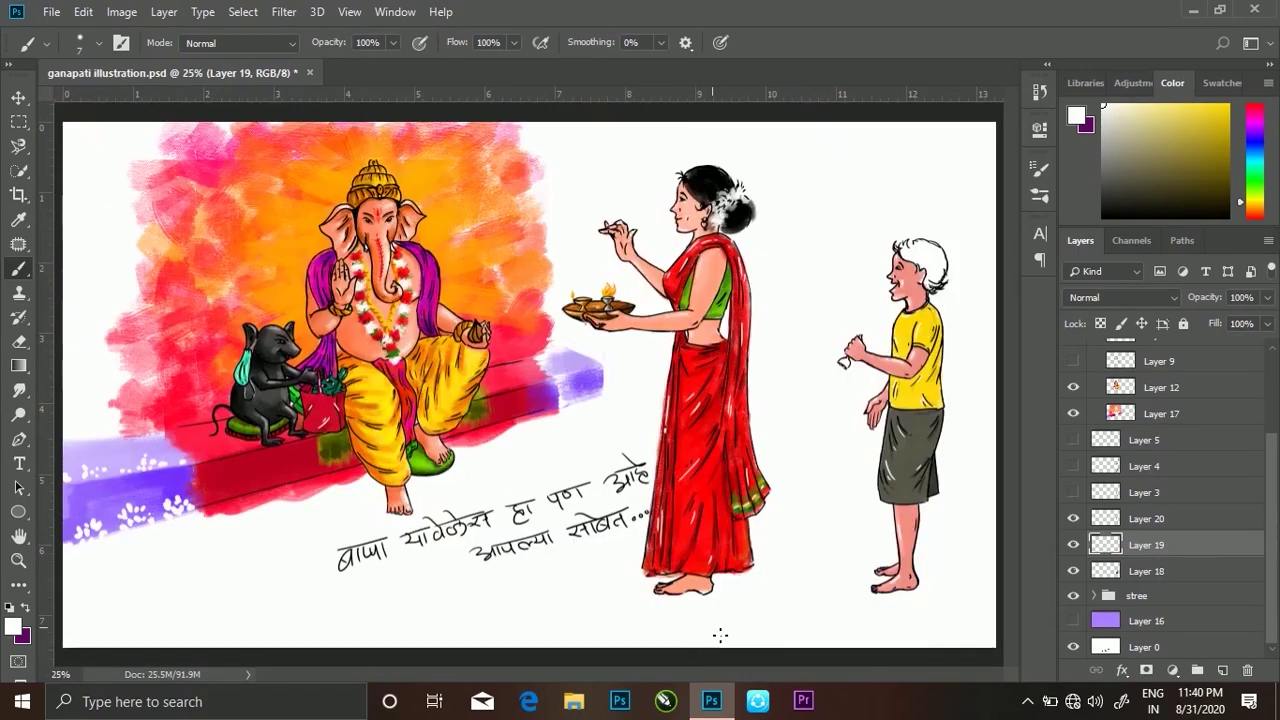
key(v)
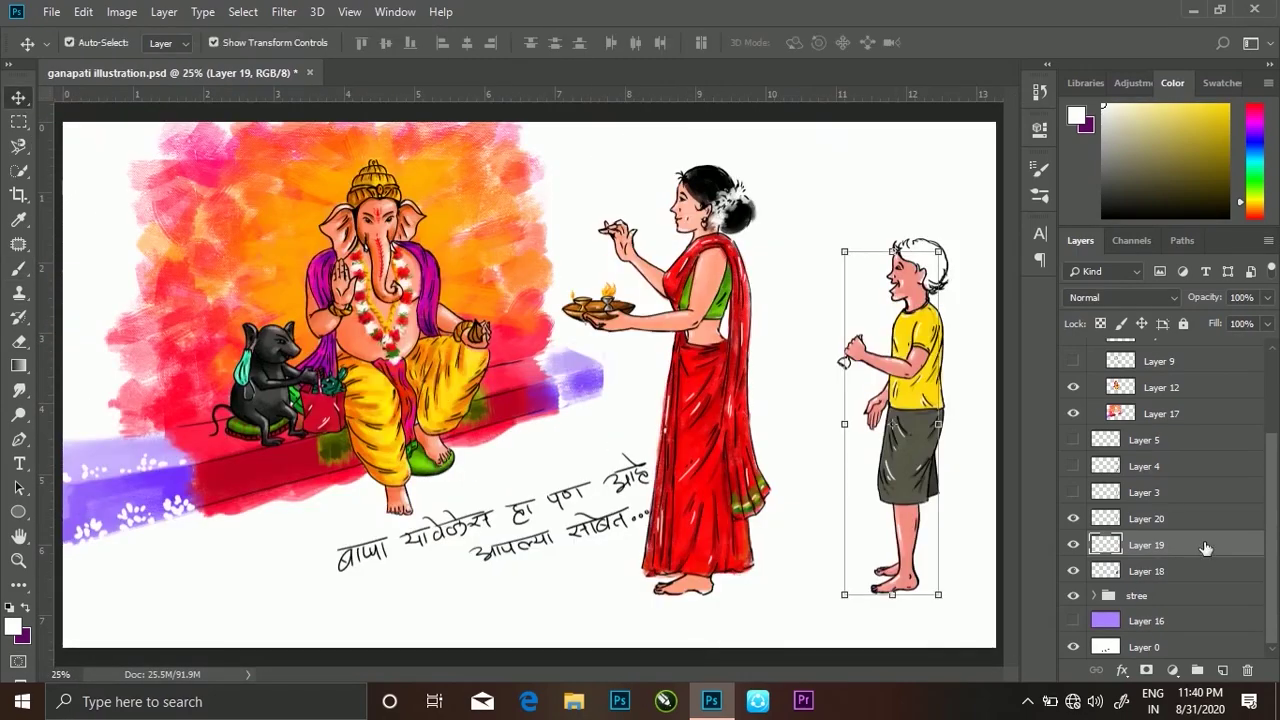
click(1160, 571)
key(b)
drag(902, 246, 932, 262)
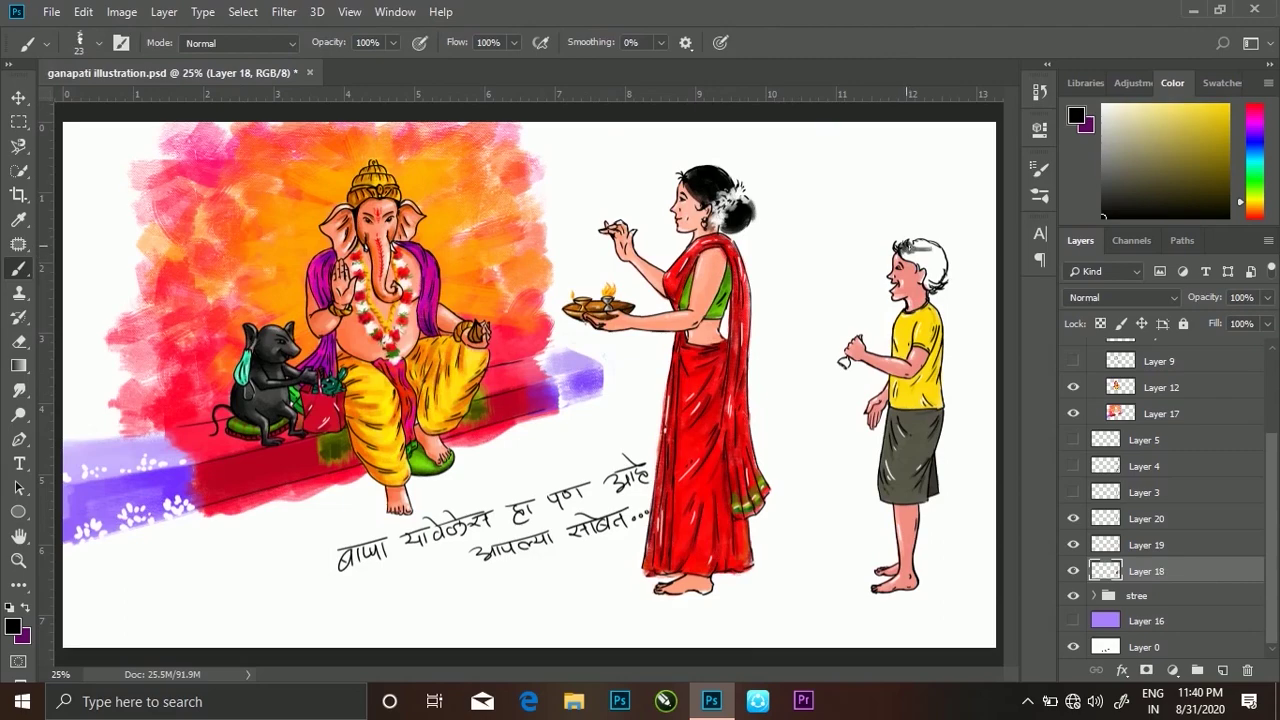
scroll(910, 255, up, 3)
drag(770, 274, 820, 240)
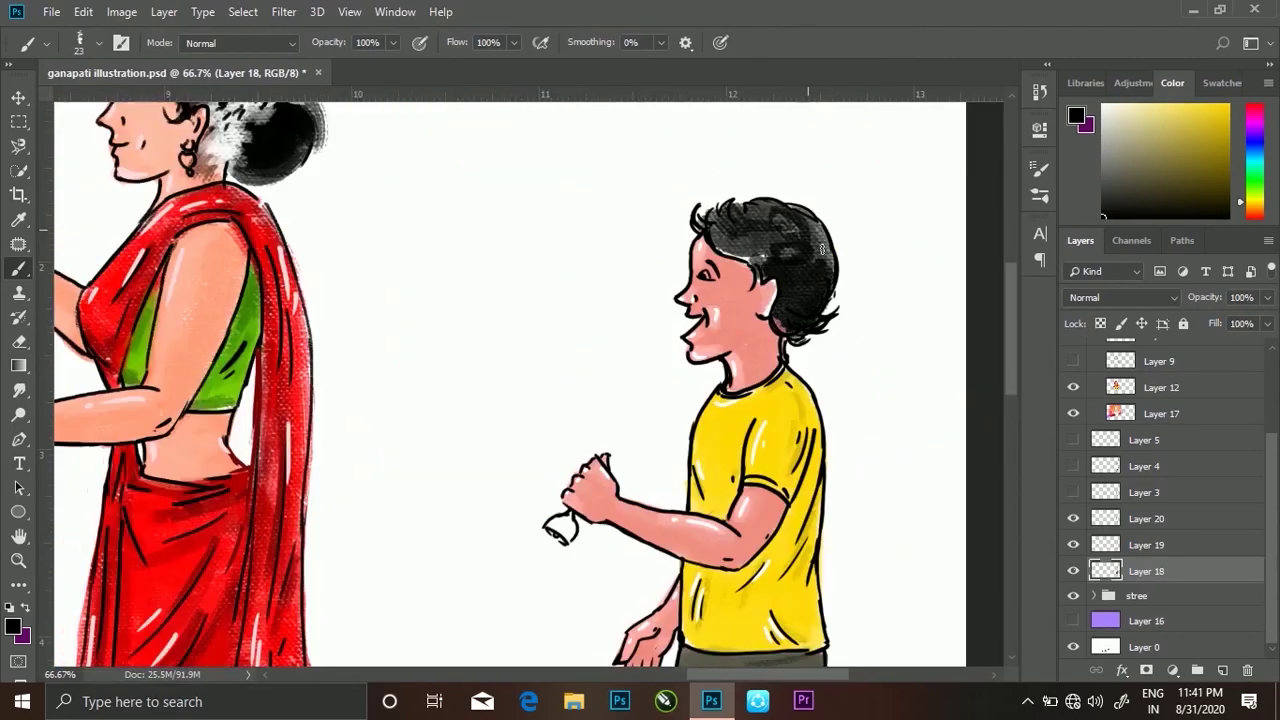
mouse_move(740, 235)
mouse_down()
mouse_move(785, 210)
mouse_move(739, 255)
mouse_move(770, 245)
mouse_move(825, 272)
mouse_up()
drag(690, 215, 715, 205)
On Layer 20, add fine tufts at the top of the hair with a smaller brush
key(alt+bracketright)
key(alt+bracketright)
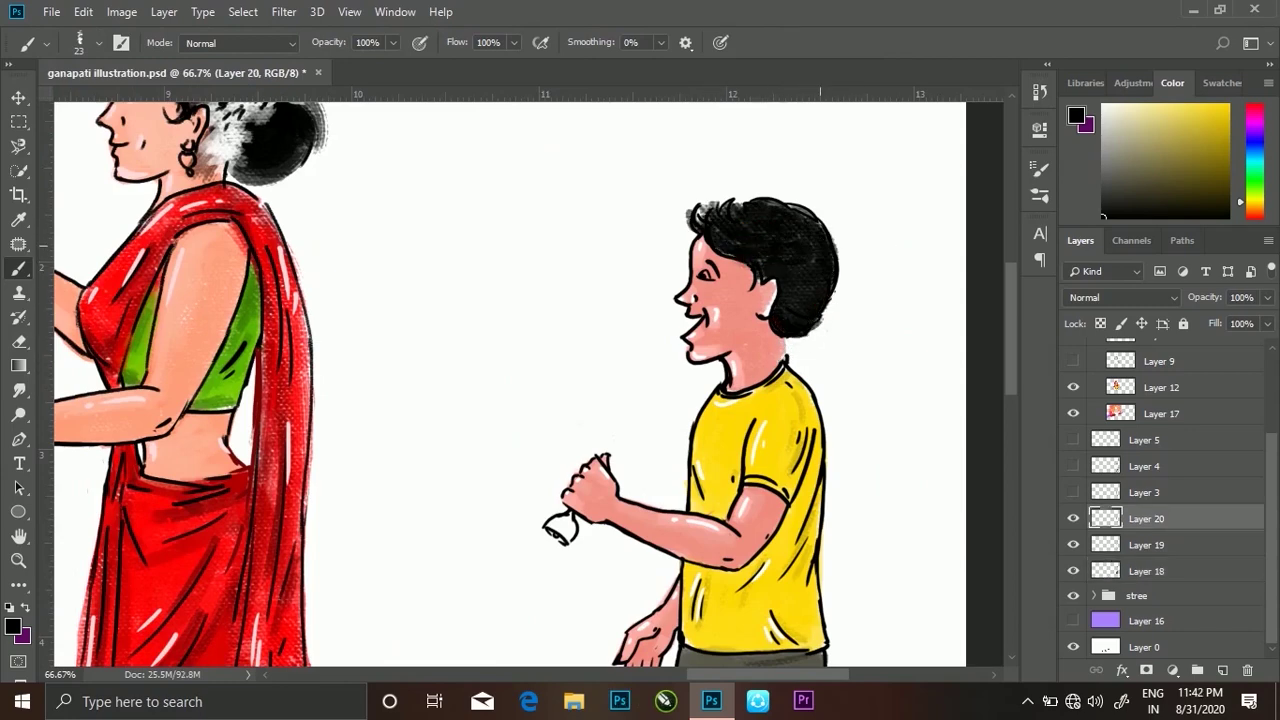
key(bracketleft)
key(bracketleft)
key(bracketleft)
mouse_move(814, 223)
mouse_down()
mouse_move(800, 206)
mouse_move(834, 212)
mouse_up()
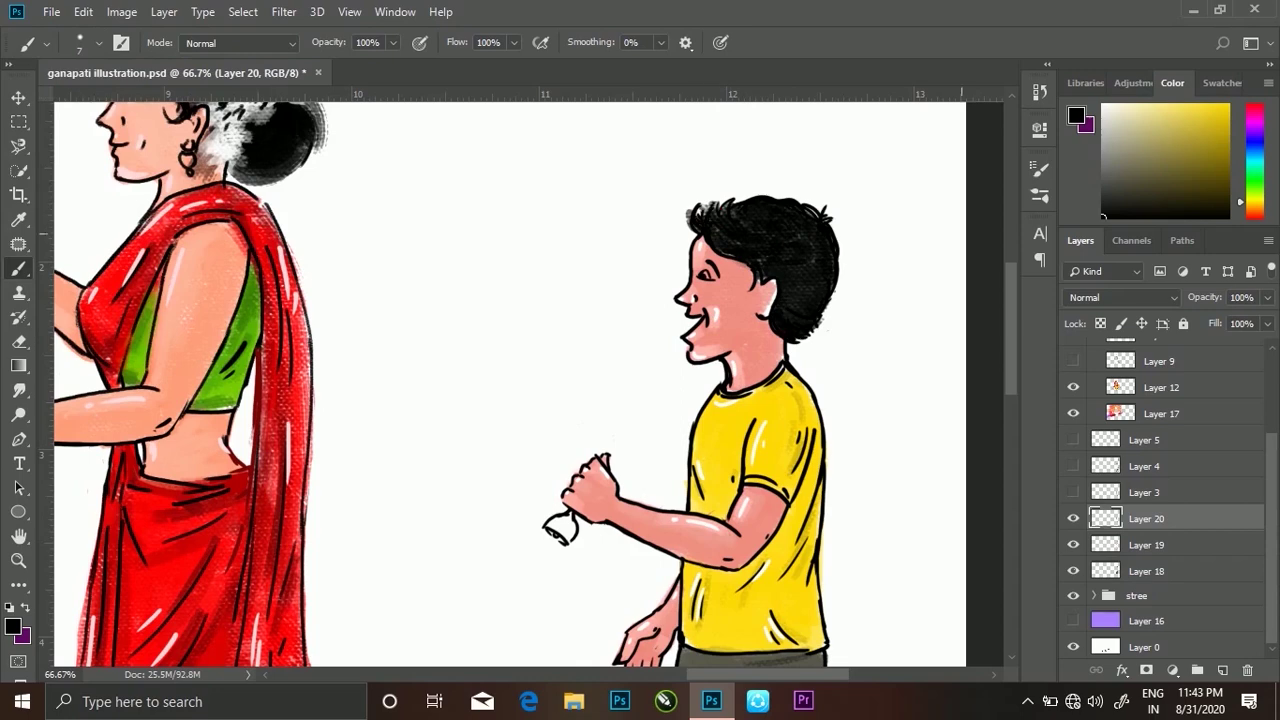
key(bracketright)
key(bracketright)
key(bracketright)
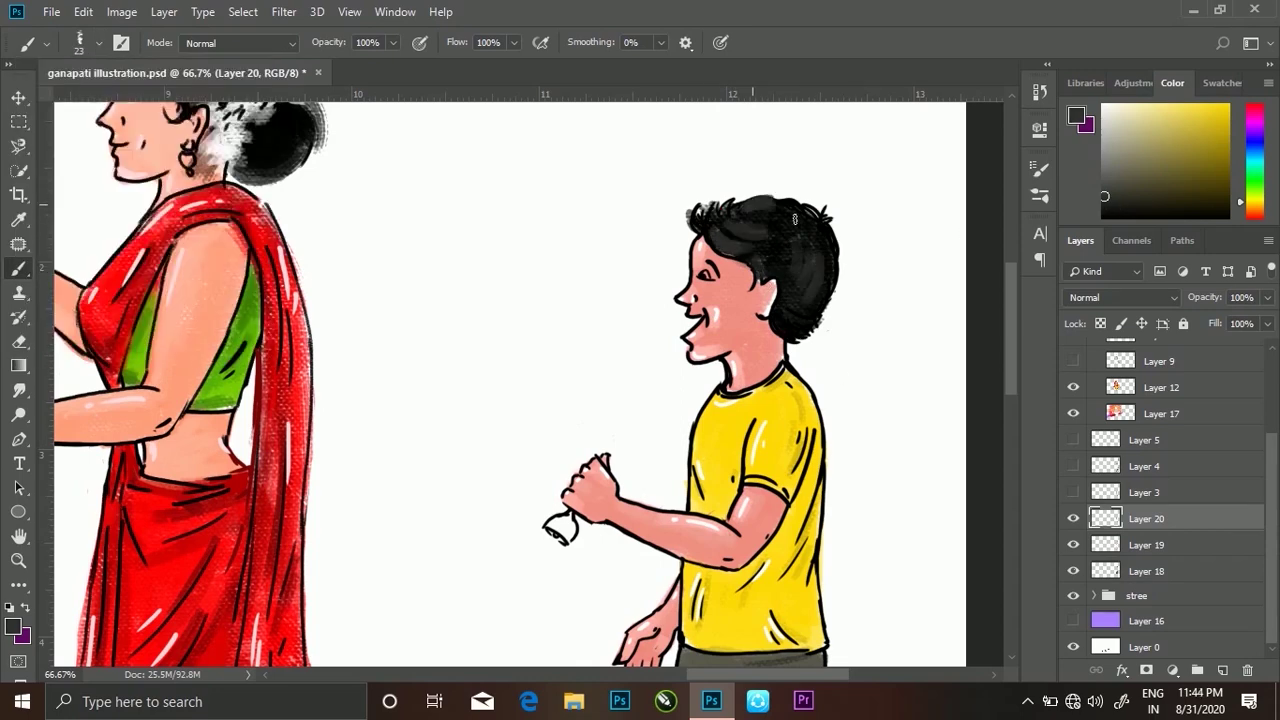
alt+click(792, 305)
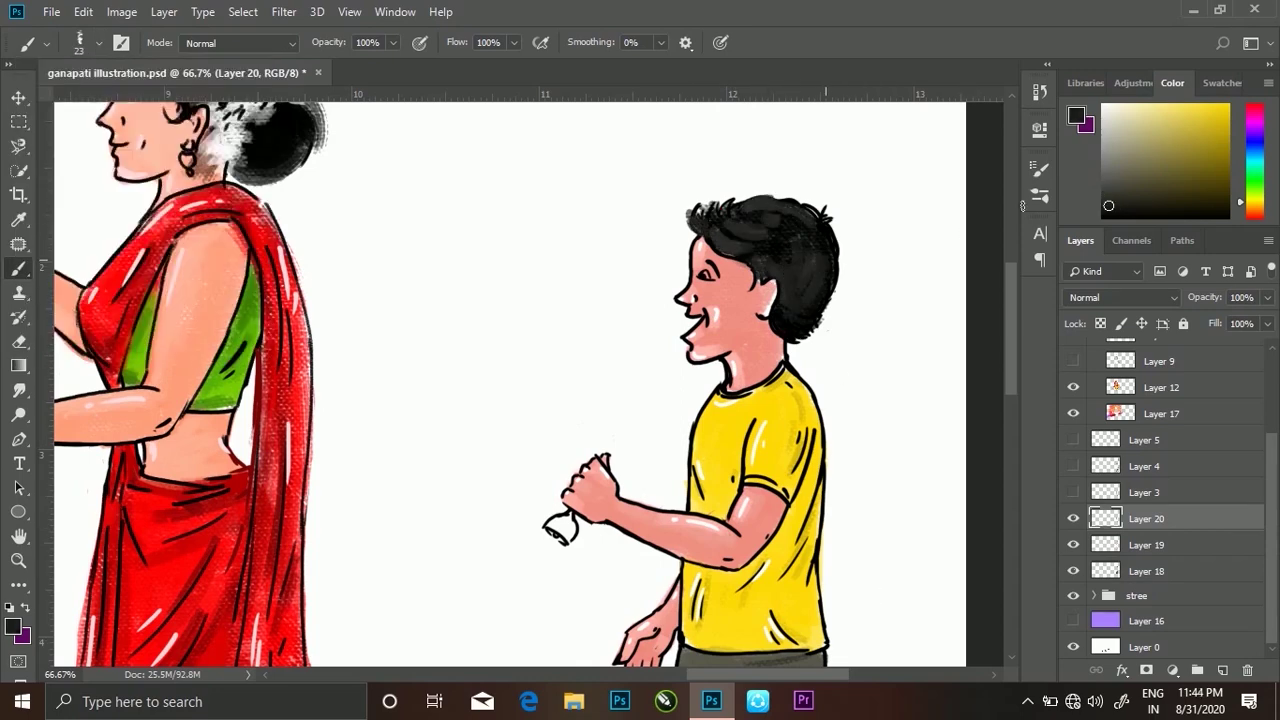
alt+click(794, 277)
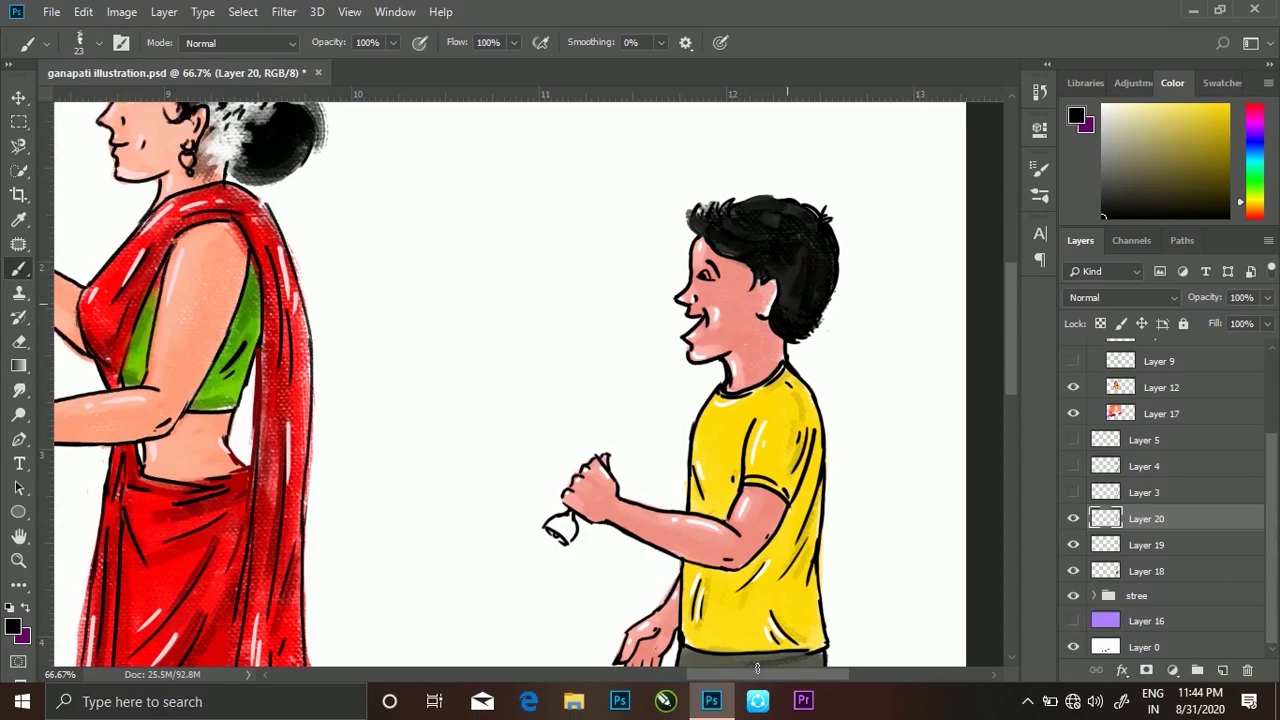
key(ctrl+0)
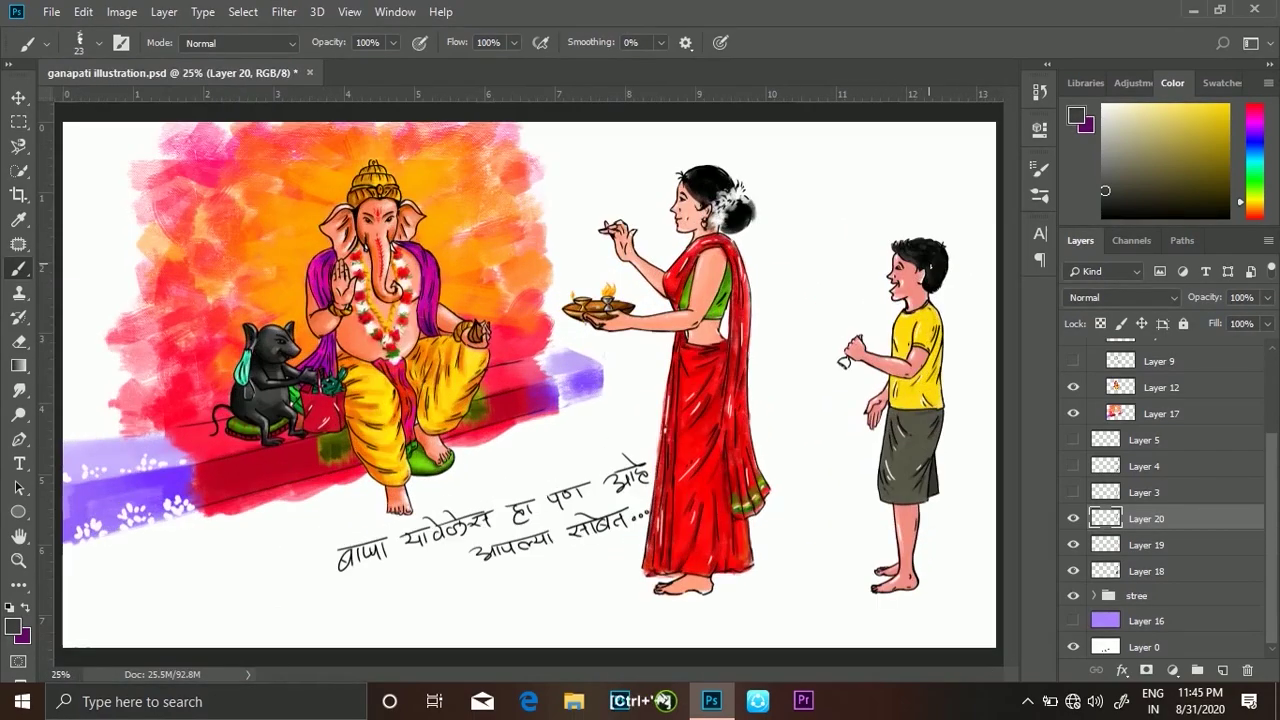
Paint the boy's bell with a sampled orange on Layer 19
key(v)
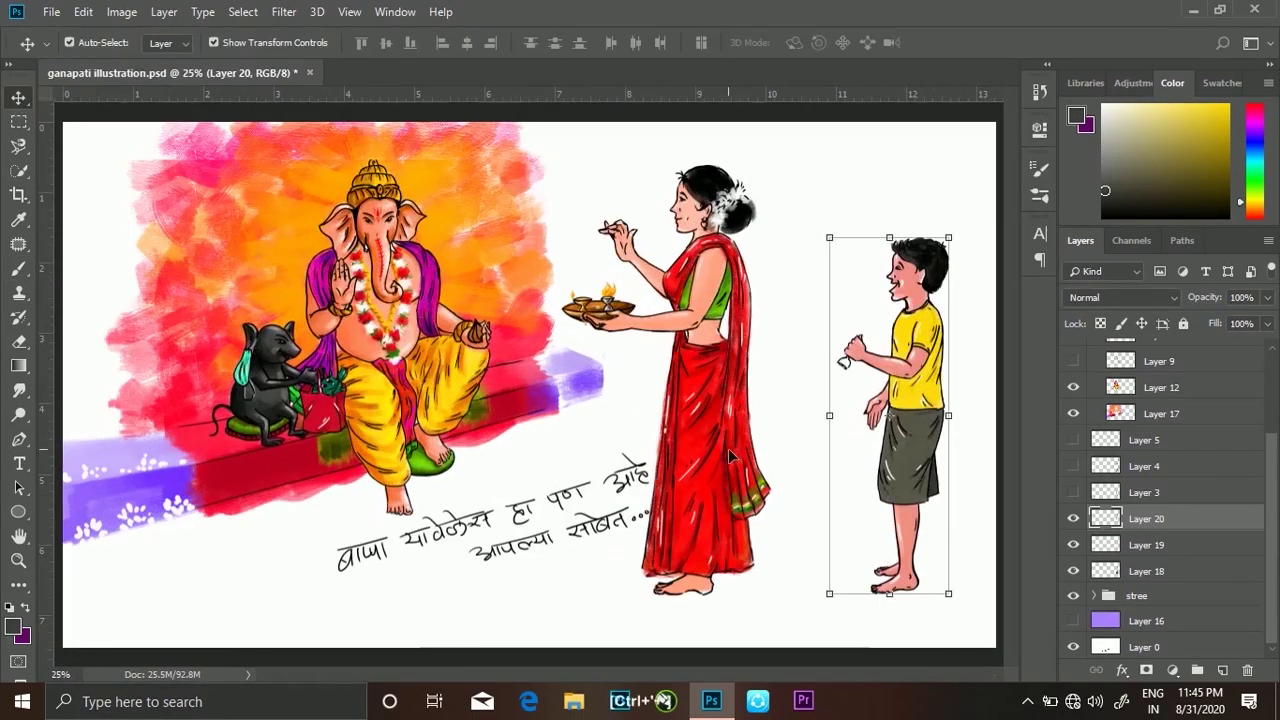
ctrl+click(728, 448)
click(475, 408)
key(b)
alt+click(170, 135)
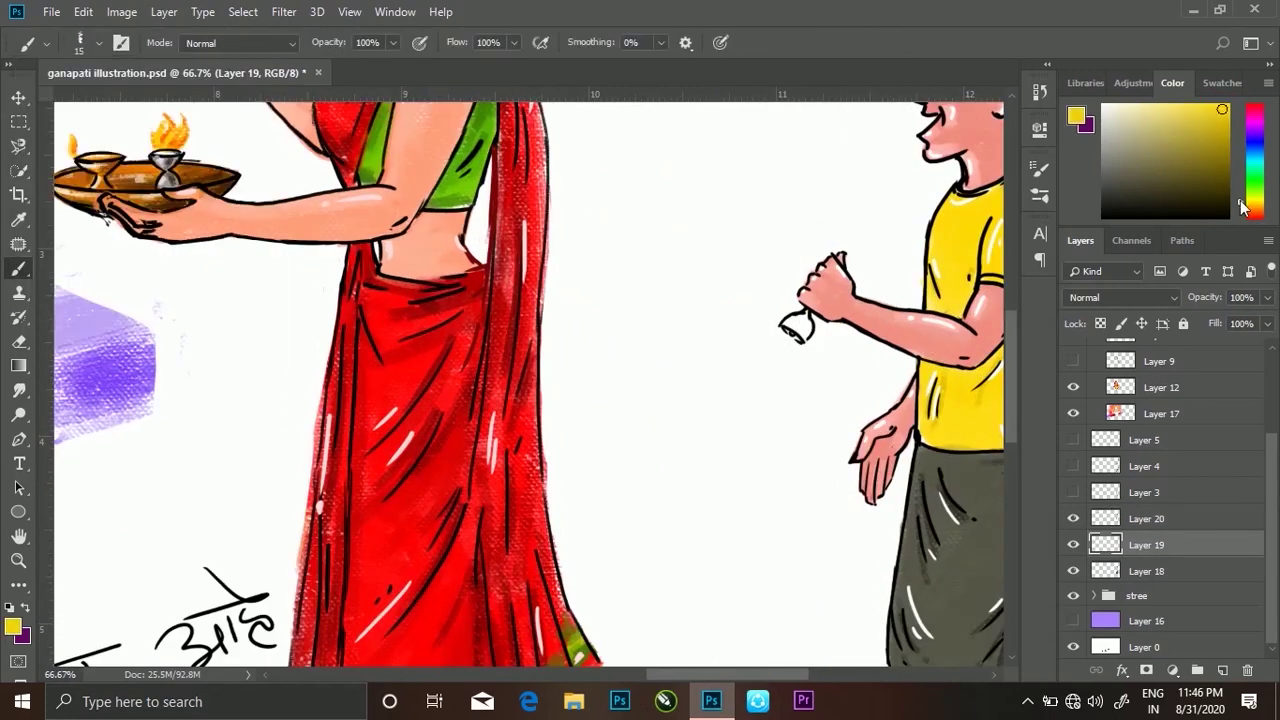
drag(790, 318, 805, 340)
Add light peach highlights to the bell on Layer 20
click(1222, 125)
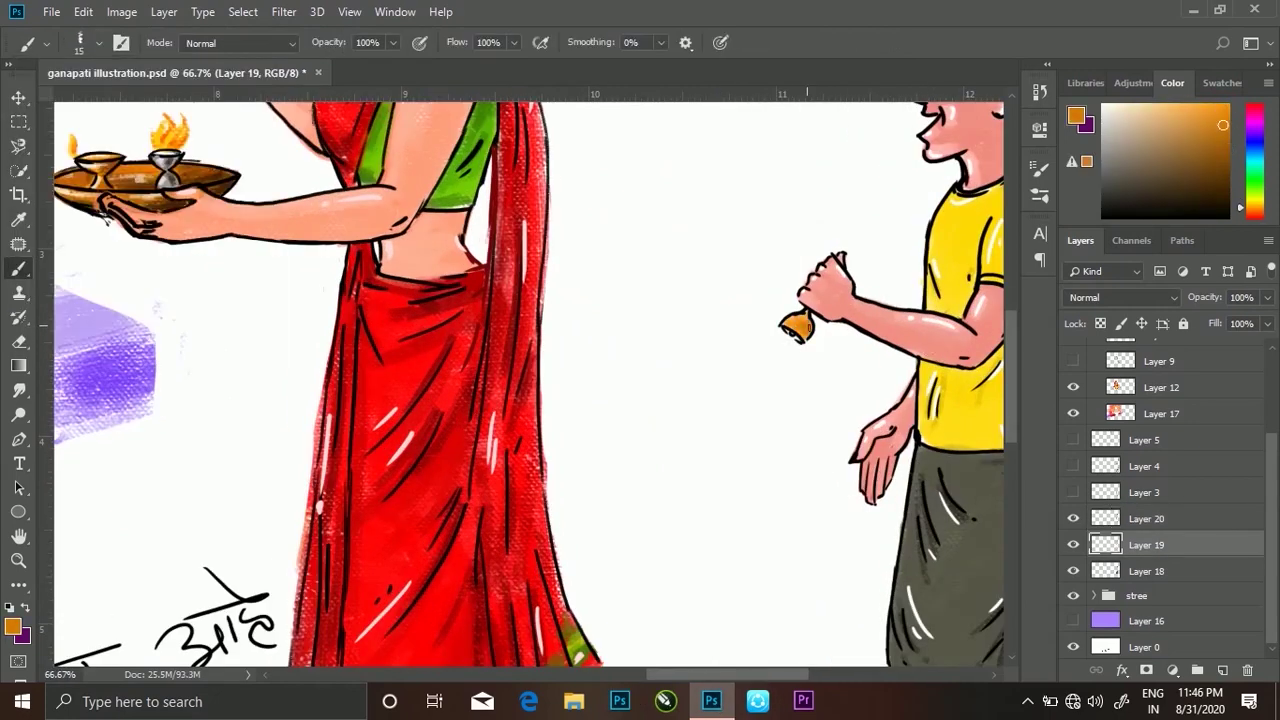
drag(1222, 125, 1168, 104)
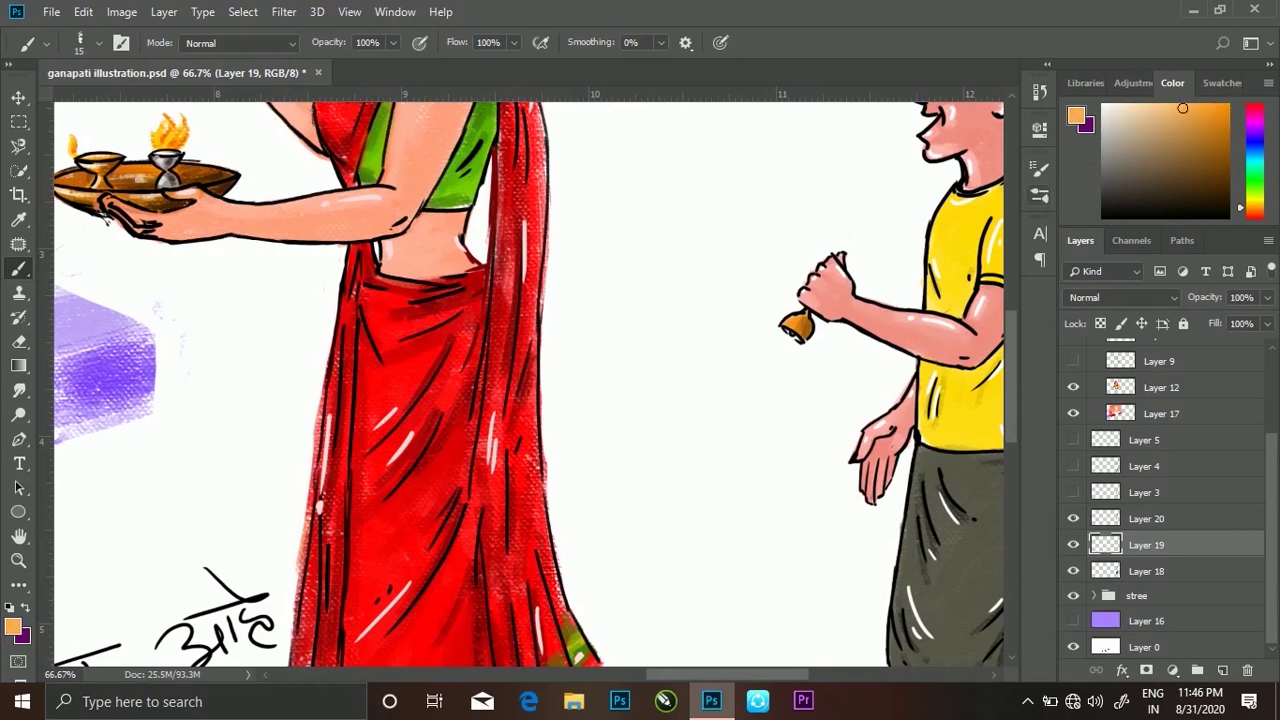
click(1146, 518)
mouse_move(814, 322)
mouse_down()
mouse_move(828, 320)
mouse_move(814, 316)
mouse_up()
alt+click(800, 323)
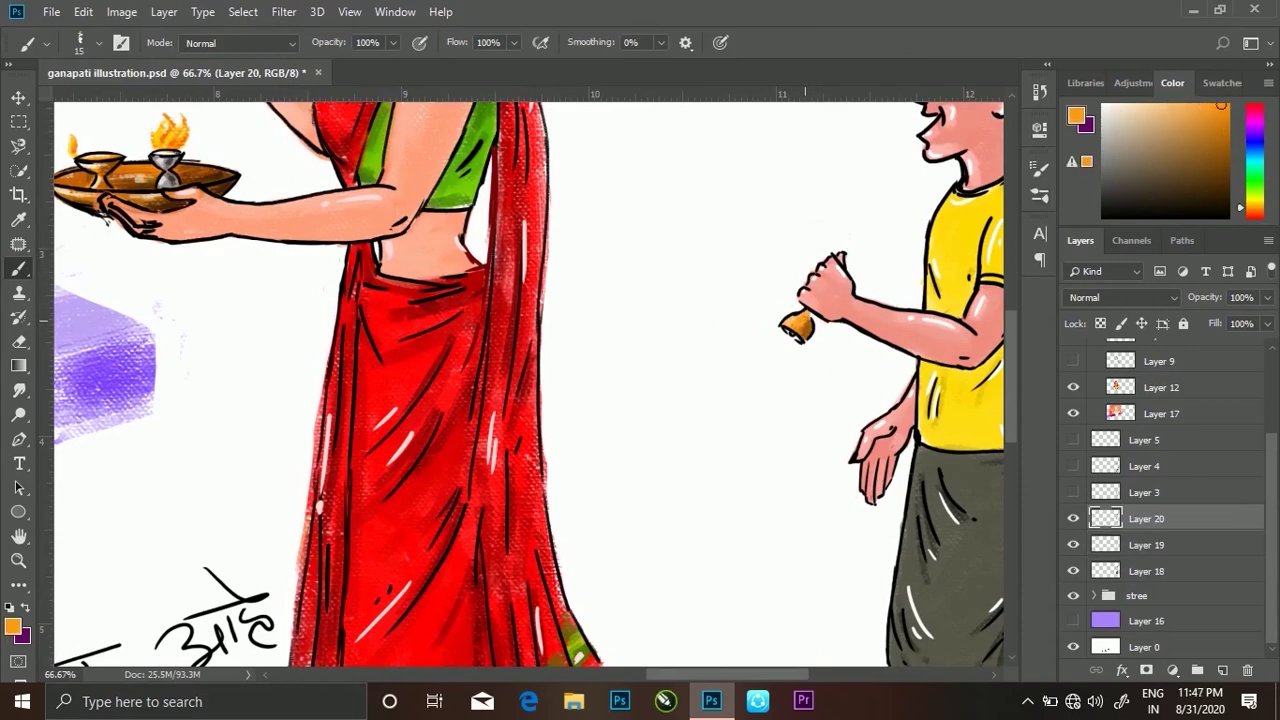
alt+click(807, 322)
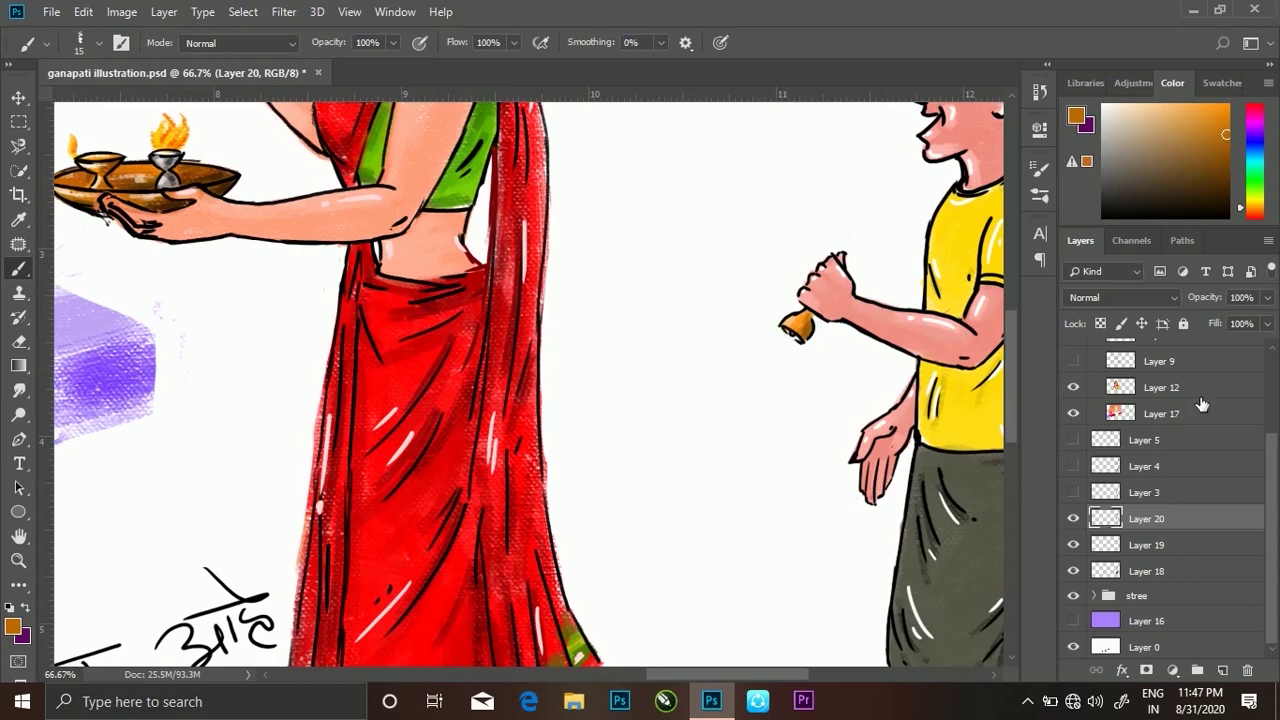
Pick a smaller brush tip and set white on Layer 20 with a 7 px brush
click(98, 42)
key(Escape)
click(98, 42)
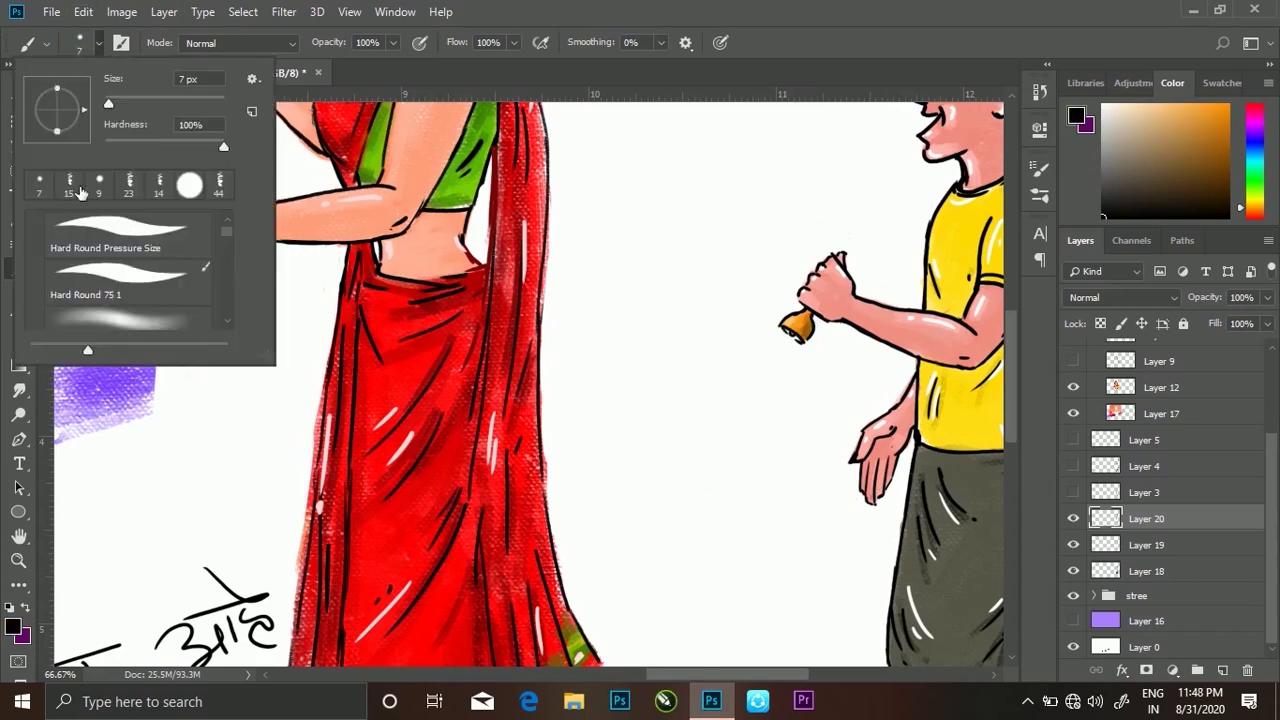
click(1146, 544)
alt+click(791, 335)
alt+click(792, 336)
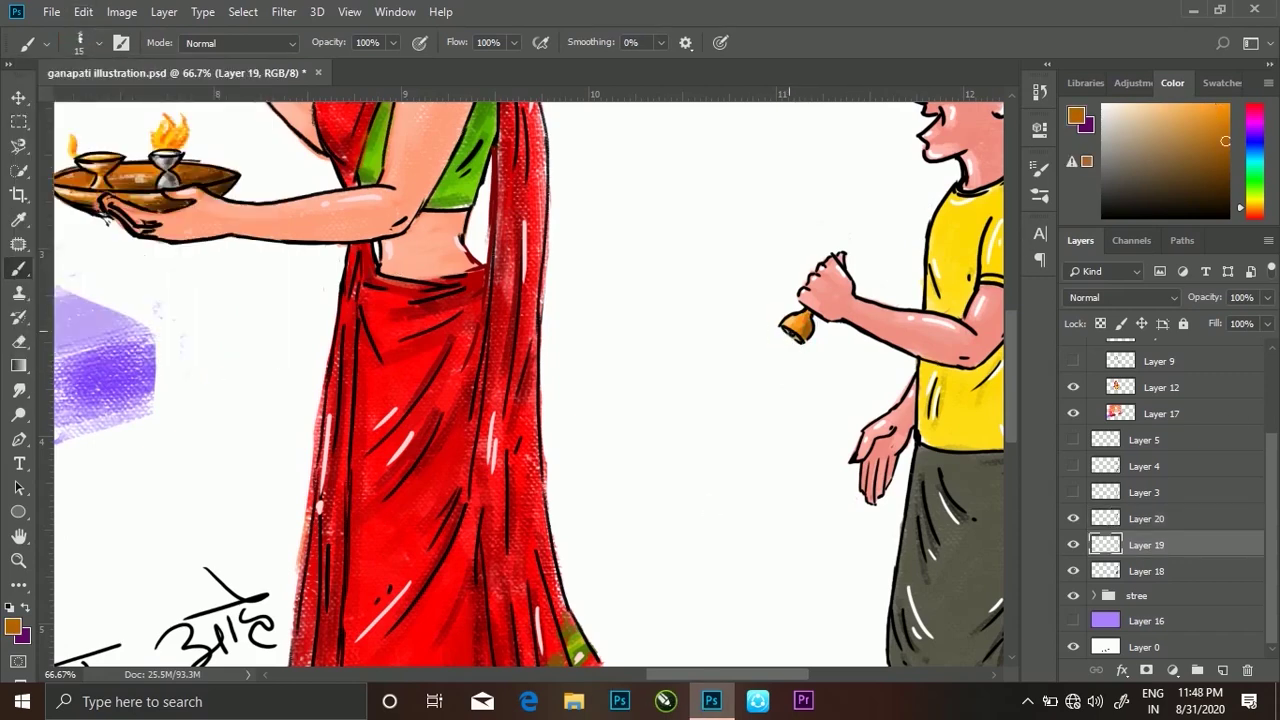
click(1146, 518)
click(1102, 106)
key(bracketleft)
key(bracketleft)
key(bracketleft)
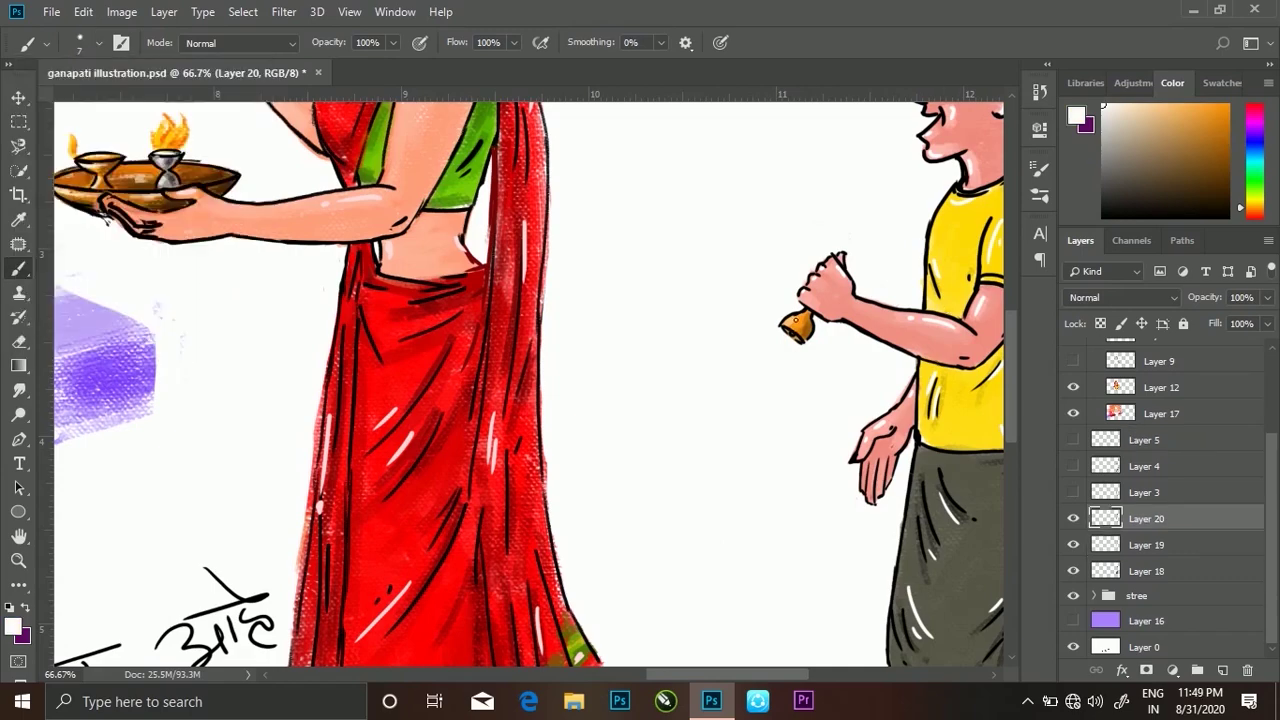
Reduce the brush to 4 px and sample black from the boy's hair
scroll(900, 260, down, 1)
scroll(936, 230, down, 1)
scroll(919, 223, down, 1)
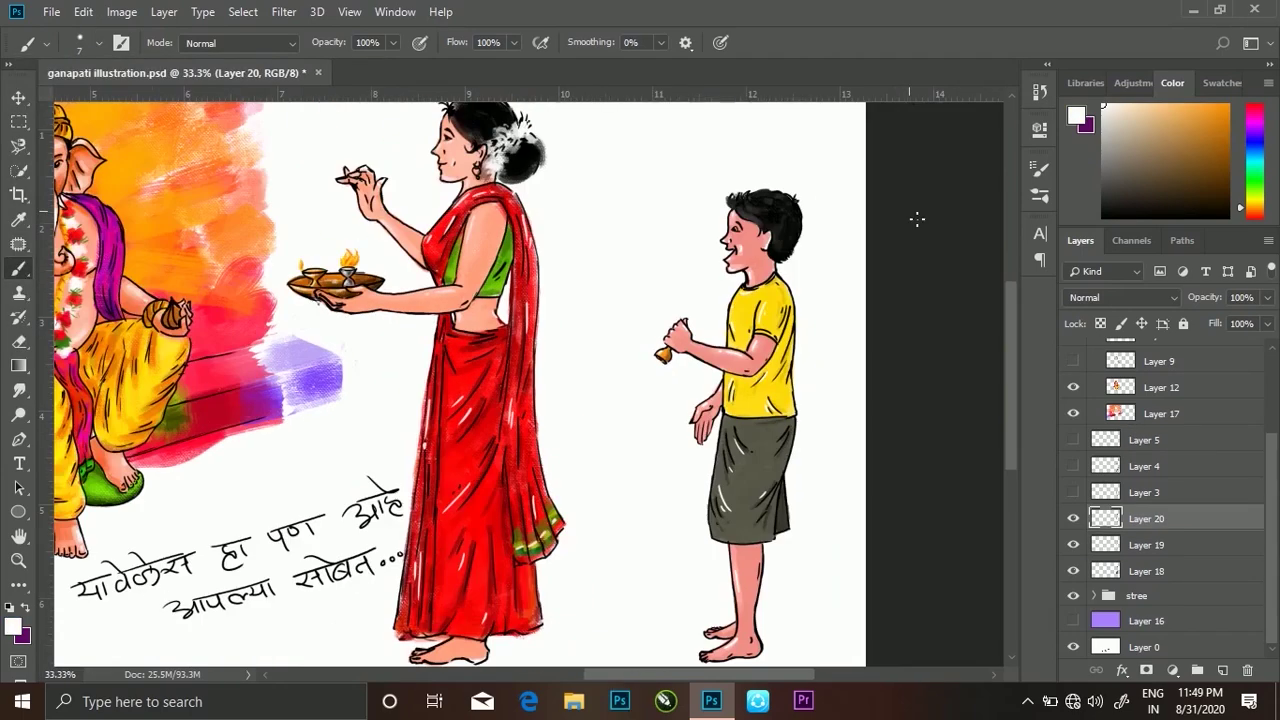
key(ctrl+plus)
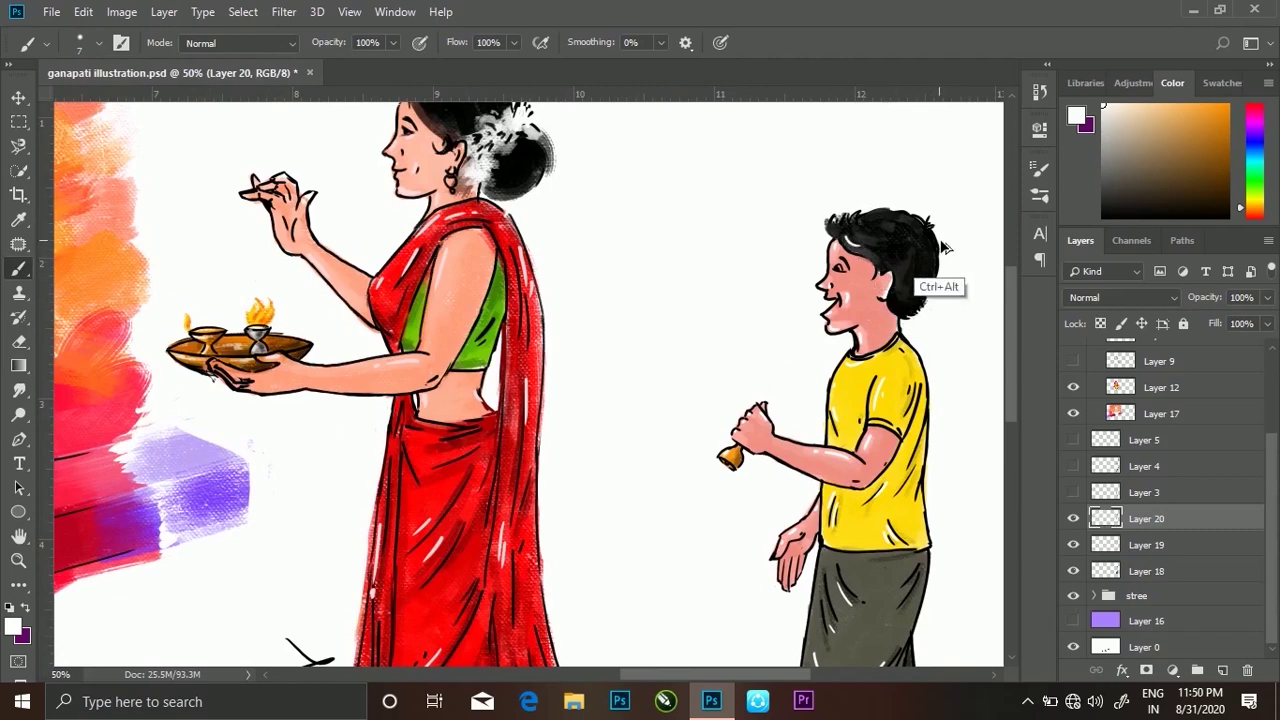
click(98, 42)
drag(108, 106, 104, 106)
key(Return)
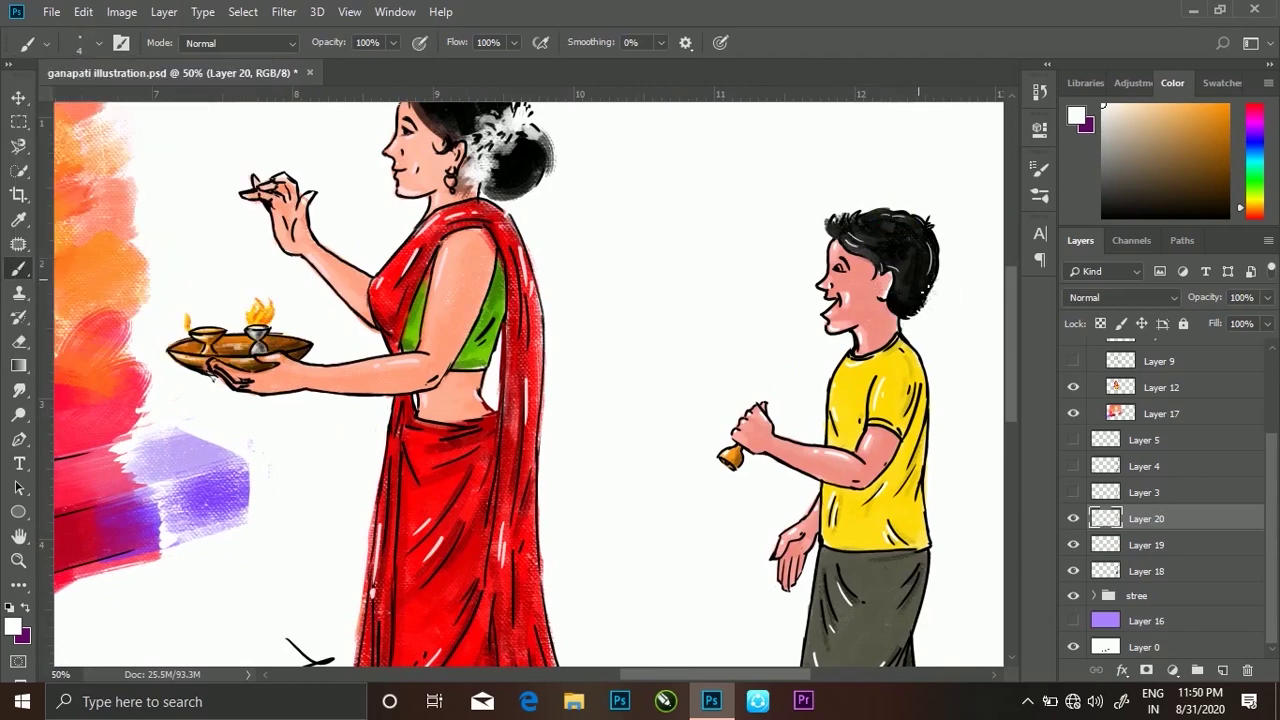
alt+click(856, 241)
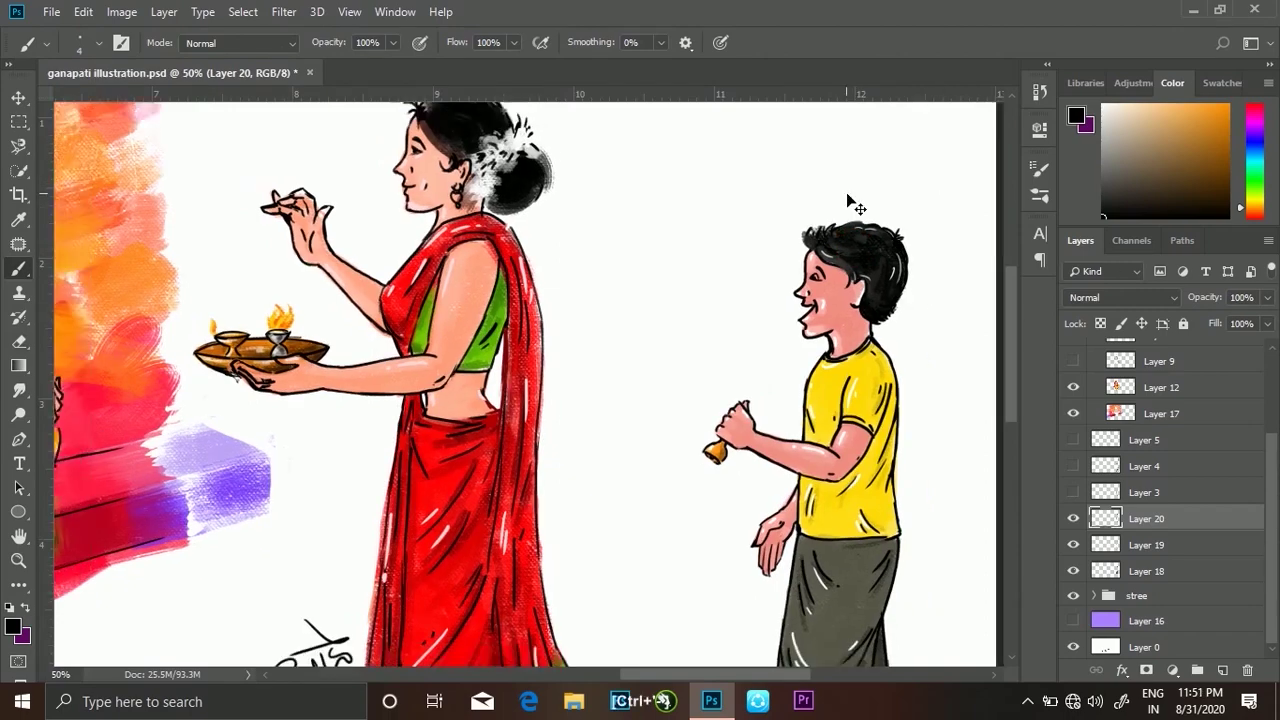
Merge the boy's Layers 18–20 and move him left beside the woman
key(ctrl+minus)
key(ctrl+minus)
key(v)
click(1146, 571)
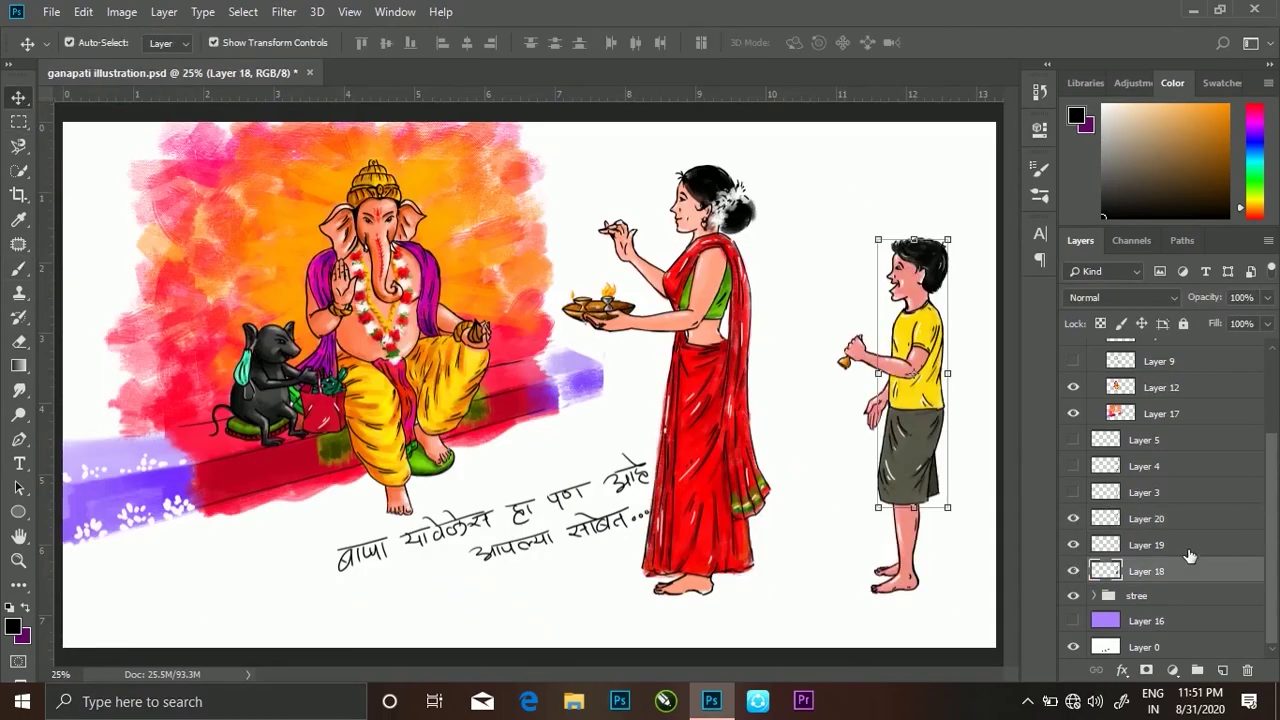
shift+click(1146, 518)
key(ctrl+e)
drag(920, 418, 788, 429)
click(886, 349)
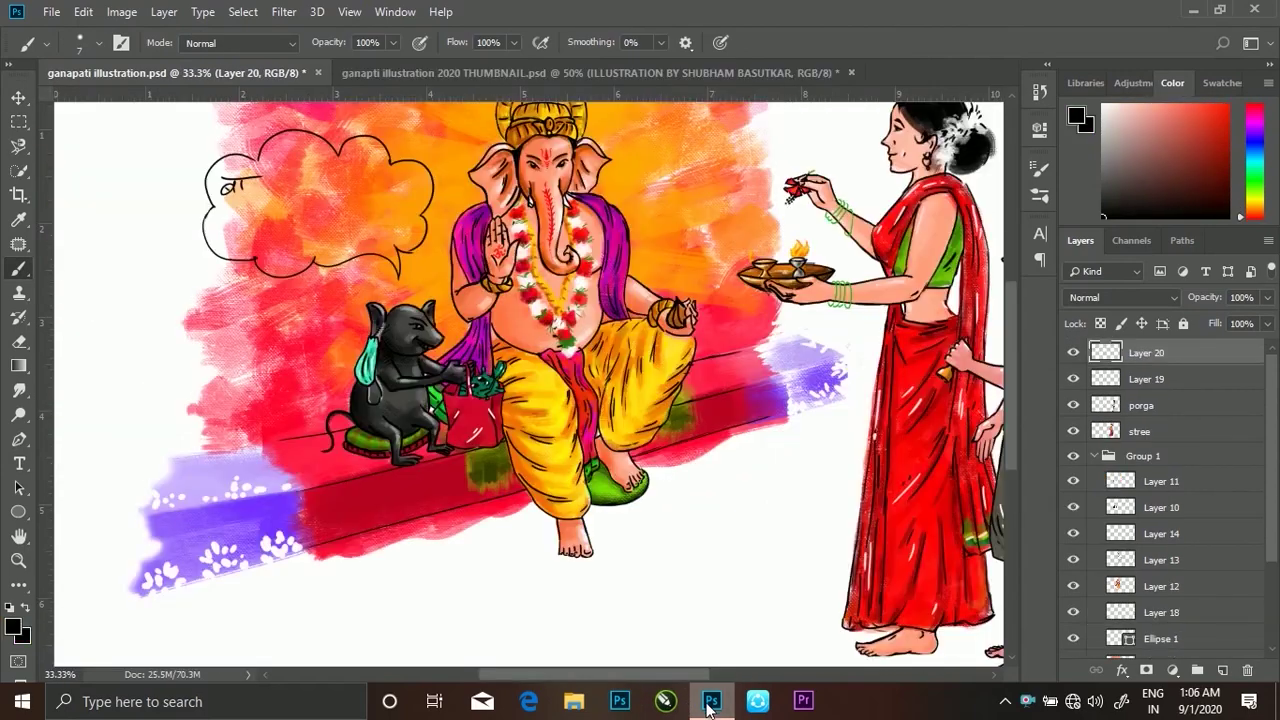
Hand-letter 'बाप्पा! या वेळेस हा सुद्धा सोबत' in two black lines inside the bubble
drag(222, 180, 350, 186)
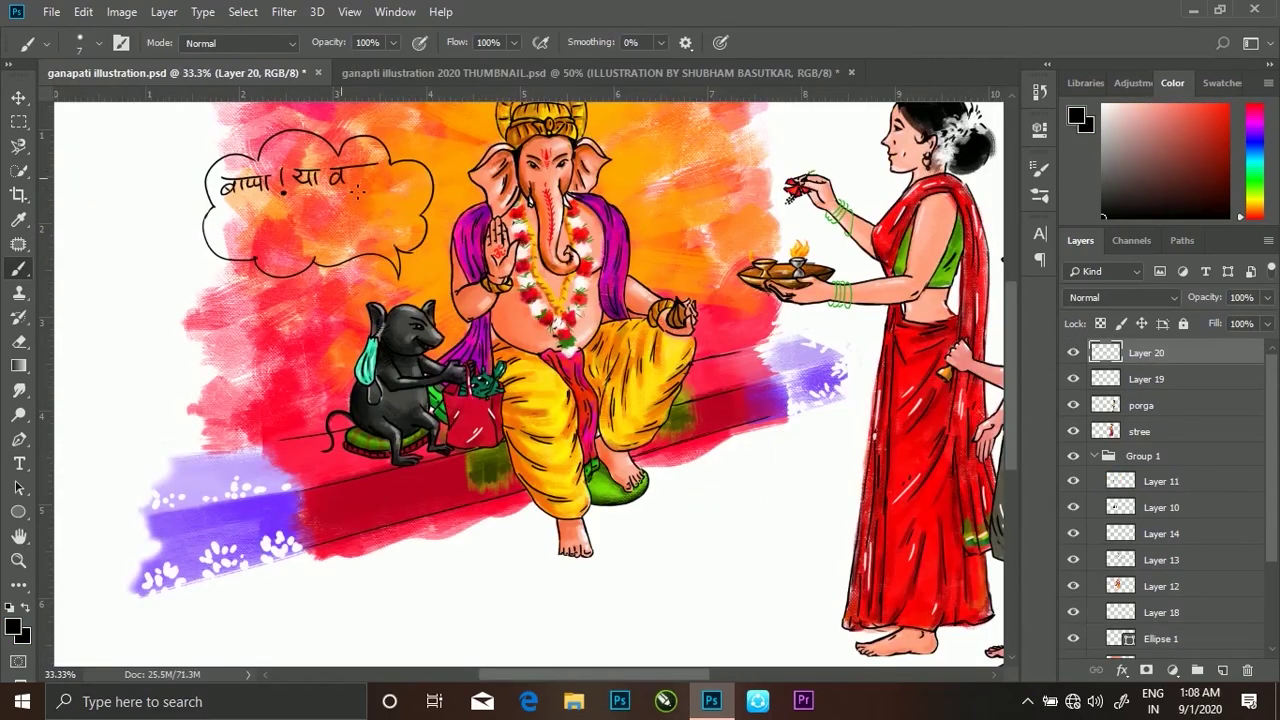
drag(248, 204, 276, 236)
drag(282, 202, 420, 210)
drag(312, 244, 354, 236)
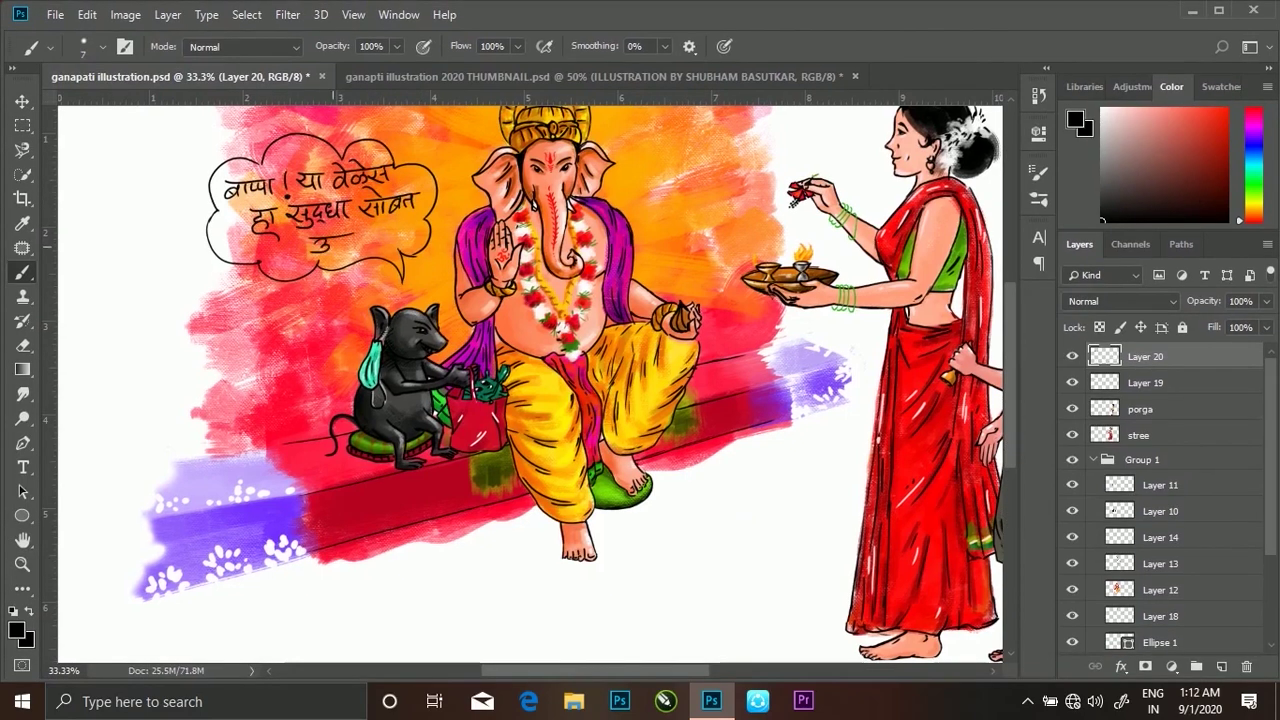